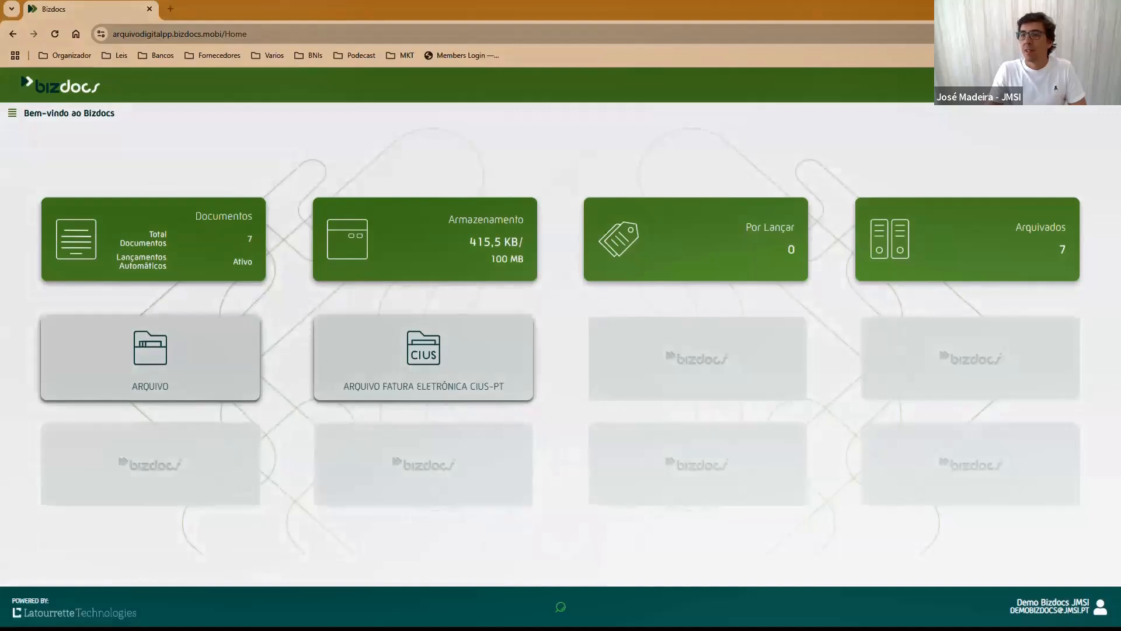
Step: View the 50-document CIUS-PT Grossistas e Retalhistas trial plan in the Bizdocs Store, return home and postpone the welcome tour
left_click(12, 113)
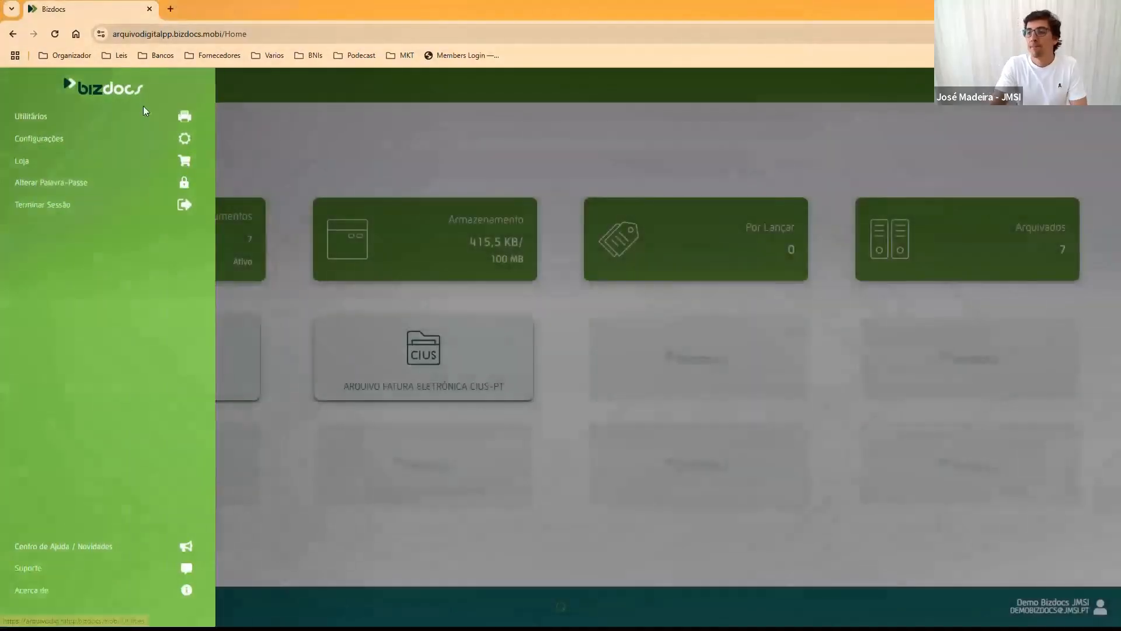
left_click(18, 125)
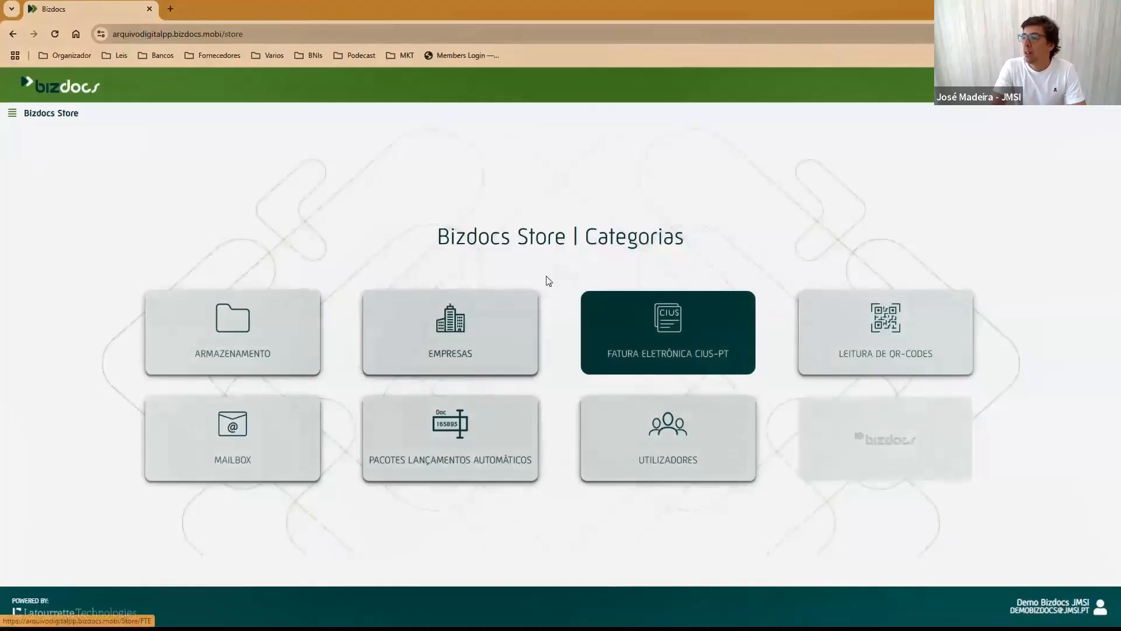
left_click(668, 347)
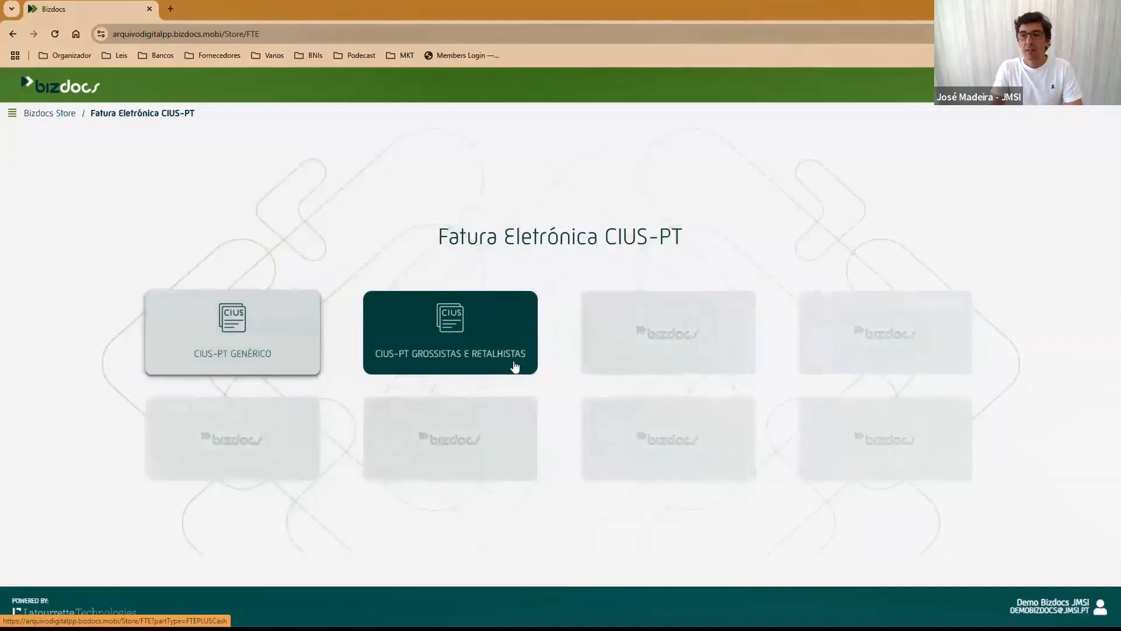
left_click(413, 328)
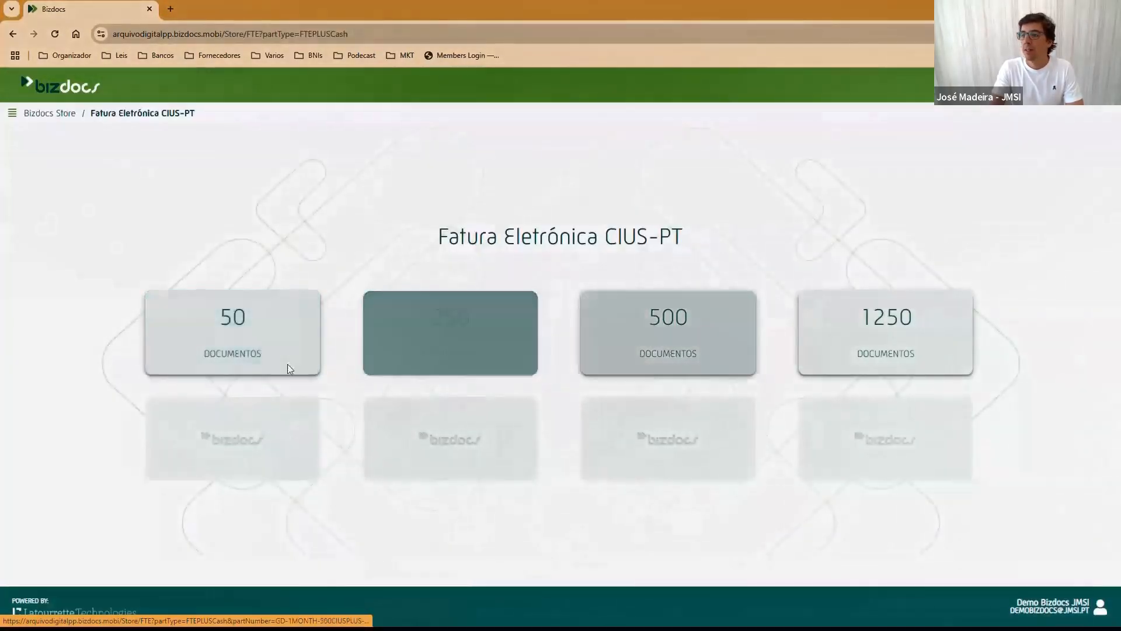
left_click(264, 326)
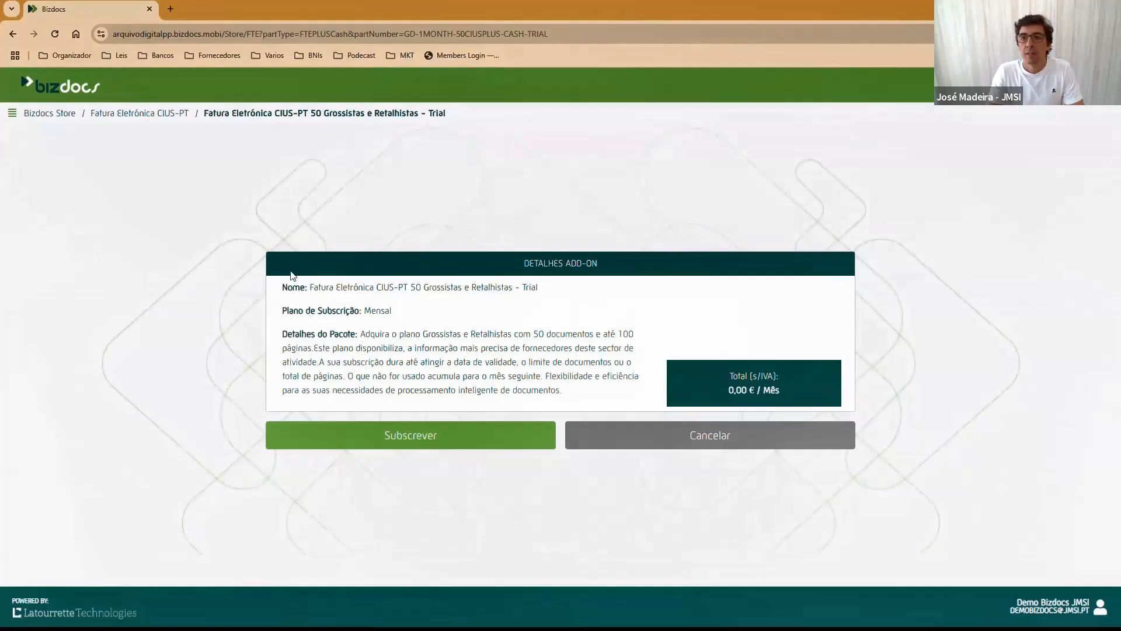
left_click(421, 452)
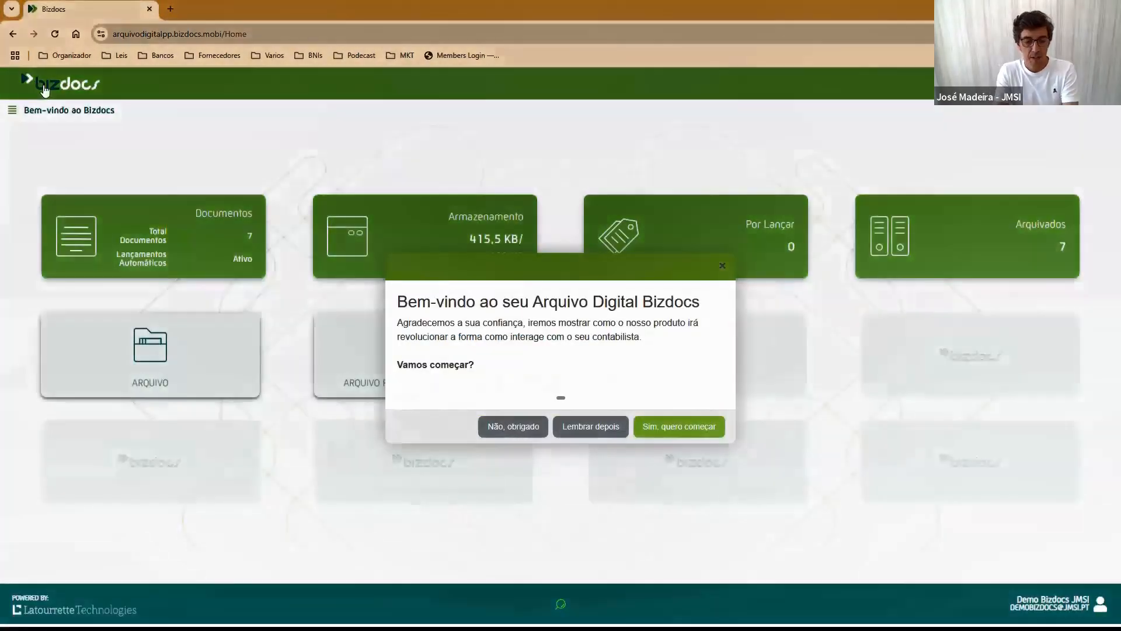
left_click(612, 429)
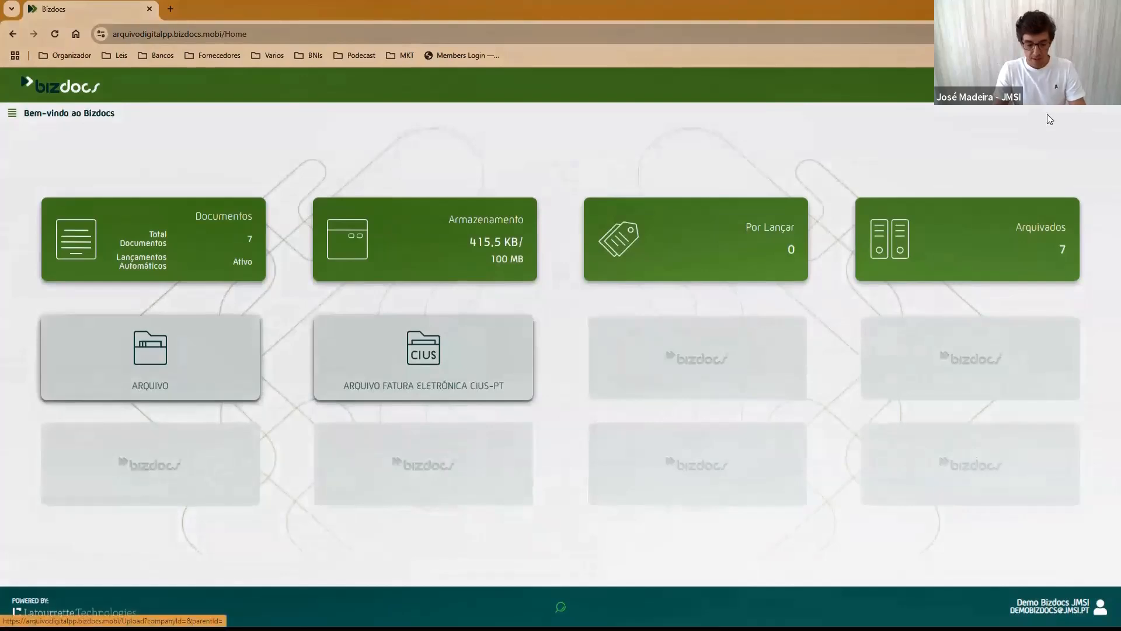
Step: Upload the invoice 682f3ae3daa49_1_FS_1A2501_73629.pdf to the company Consumidor Final
left_click(843, 257)
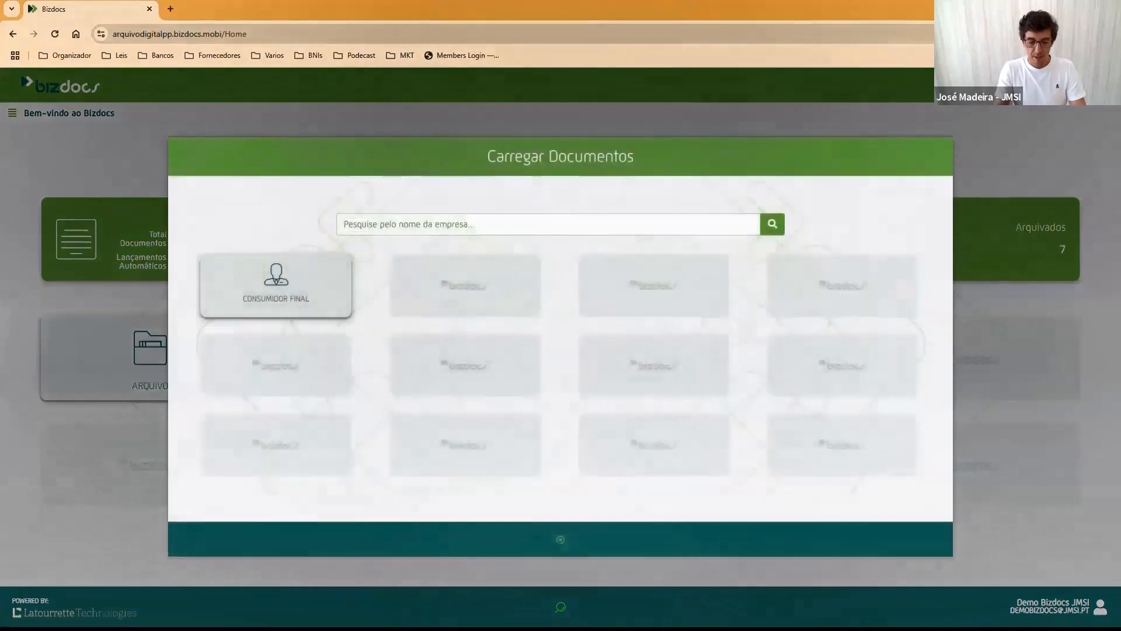
left_click(276, 286)
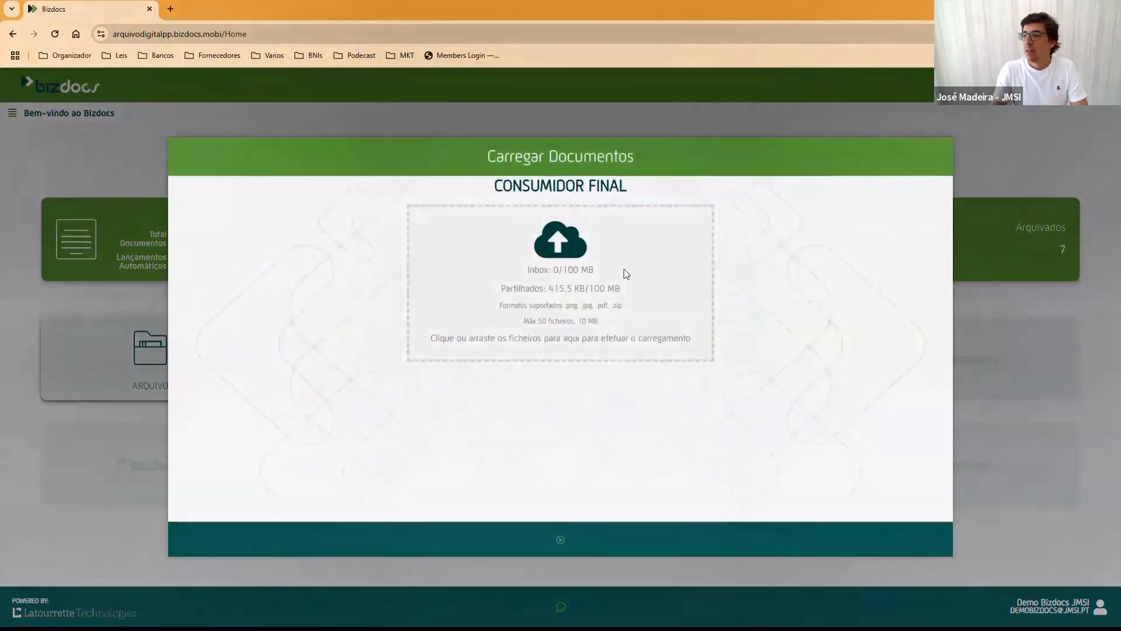
left_click(626, 274)
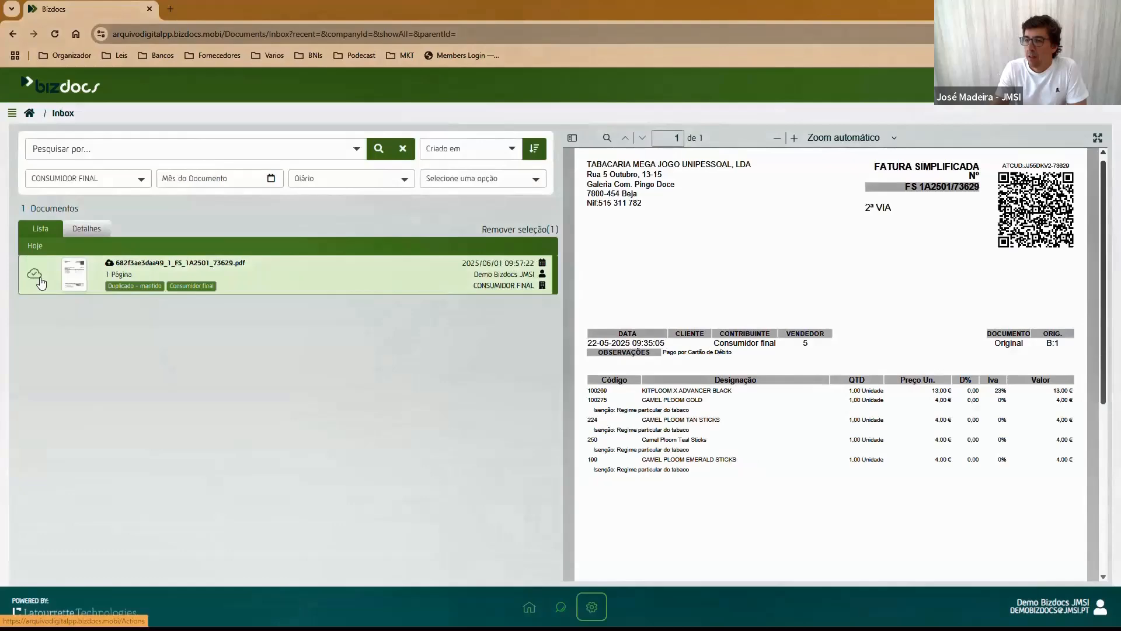
Step: Submit the uploaded invoice for CIUS-PT electronic invoice generation, using the Fatura Eletrónica CIUS-PT option without accounting
left_click(592, 607)
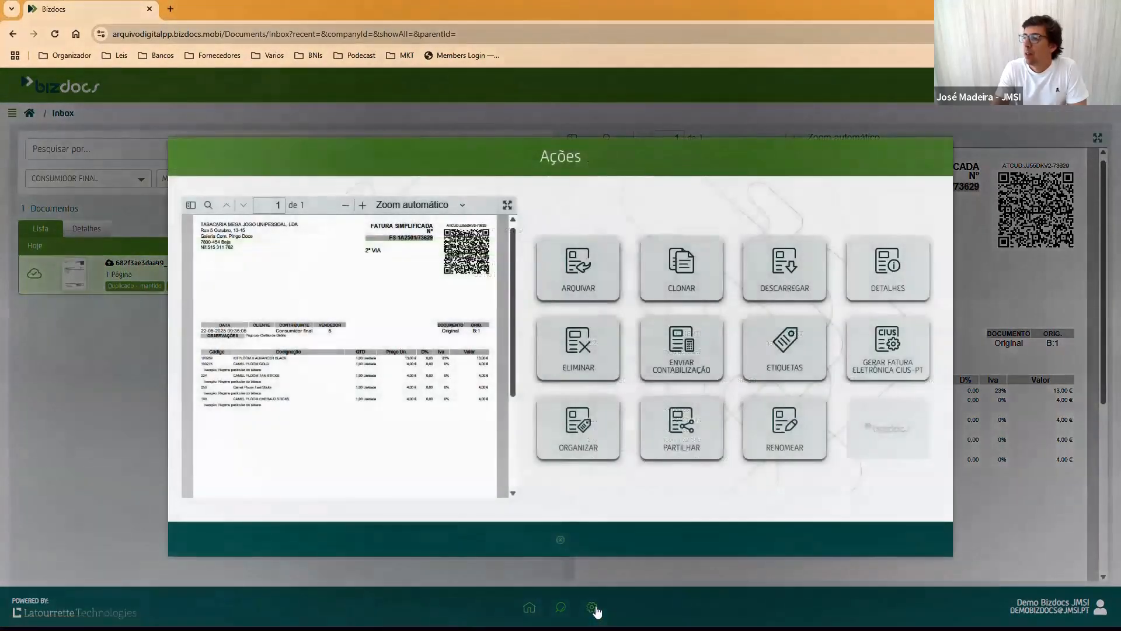
left_click(884, 350)
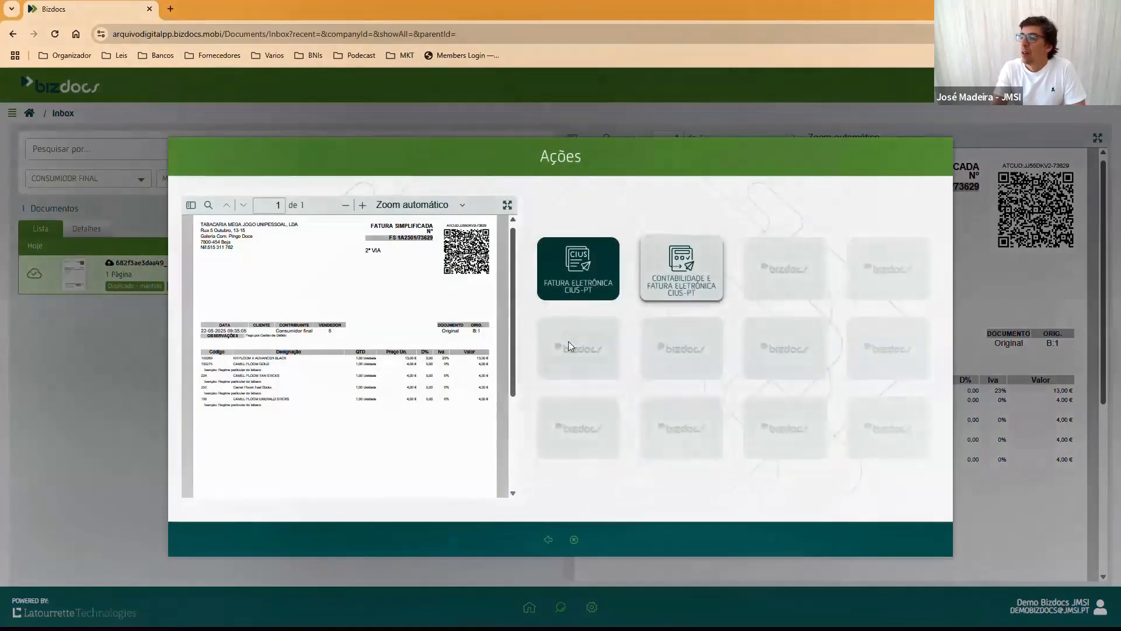
left_click(573, 264)
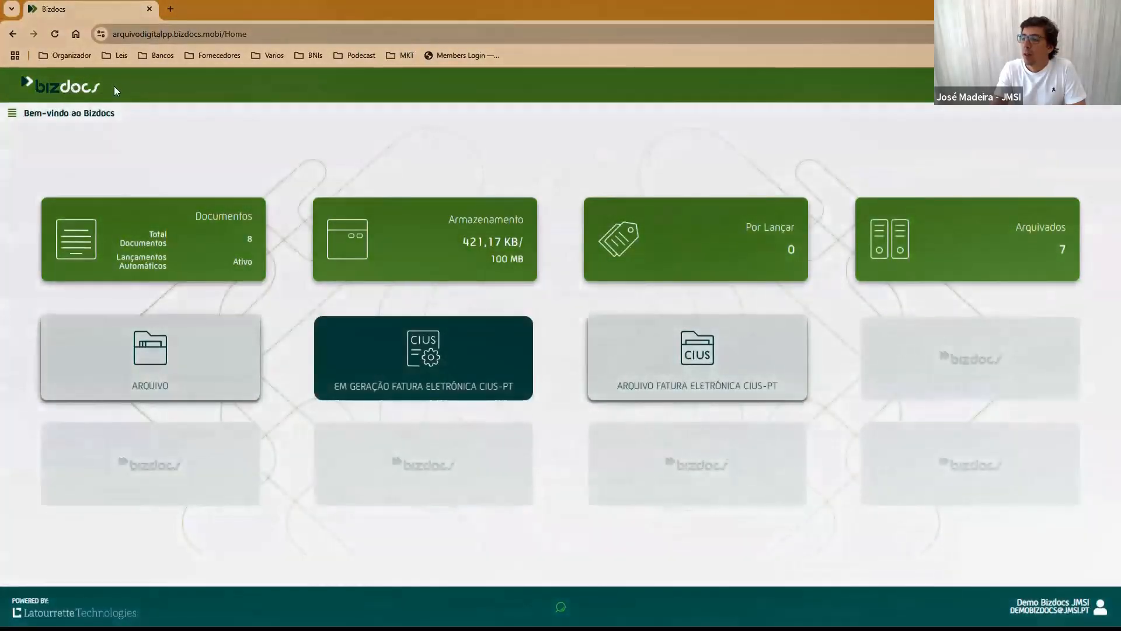
Step: Open the list of CIUS-PT invoices in generation, postpone the welcome tour and select the uploaded invoice
left_click(414, 369)
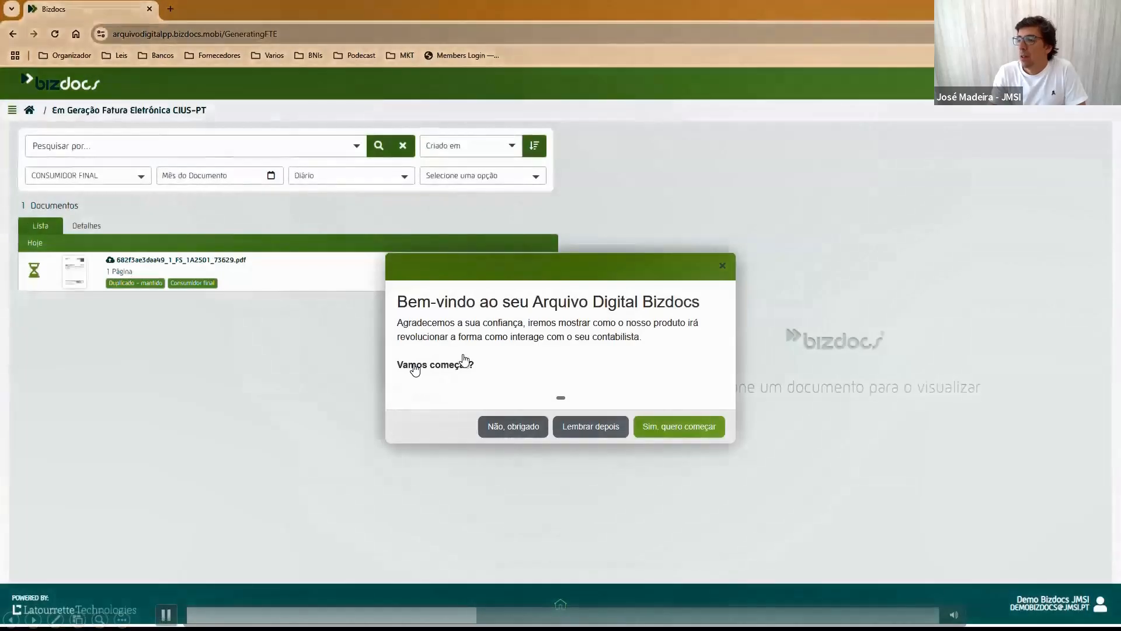
left_click(578, 424)
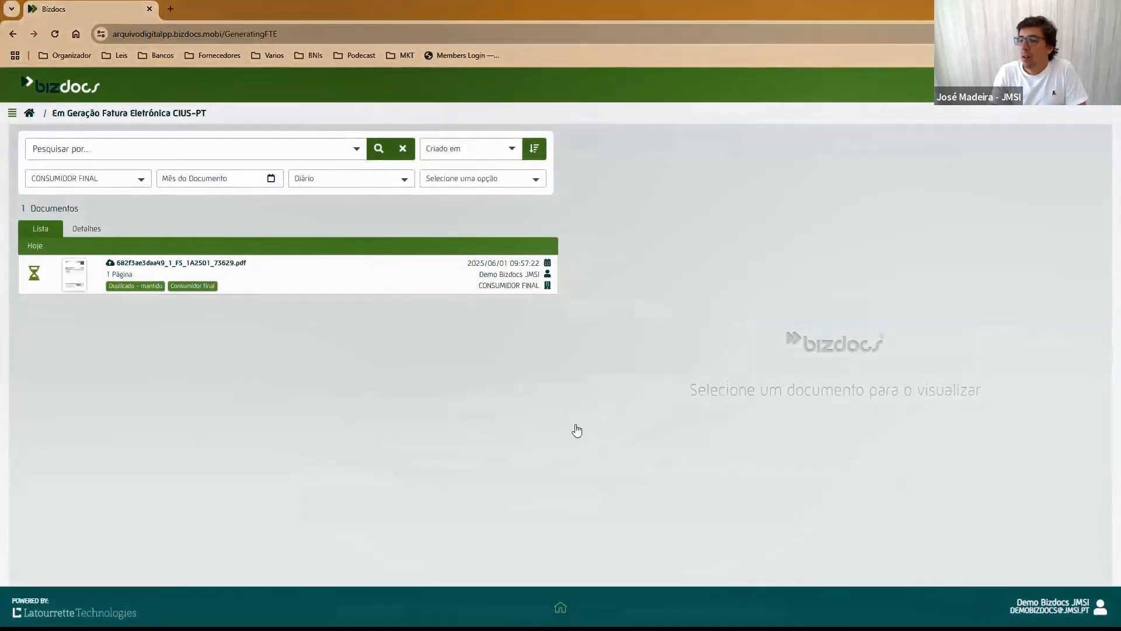
left_click(37, 285)
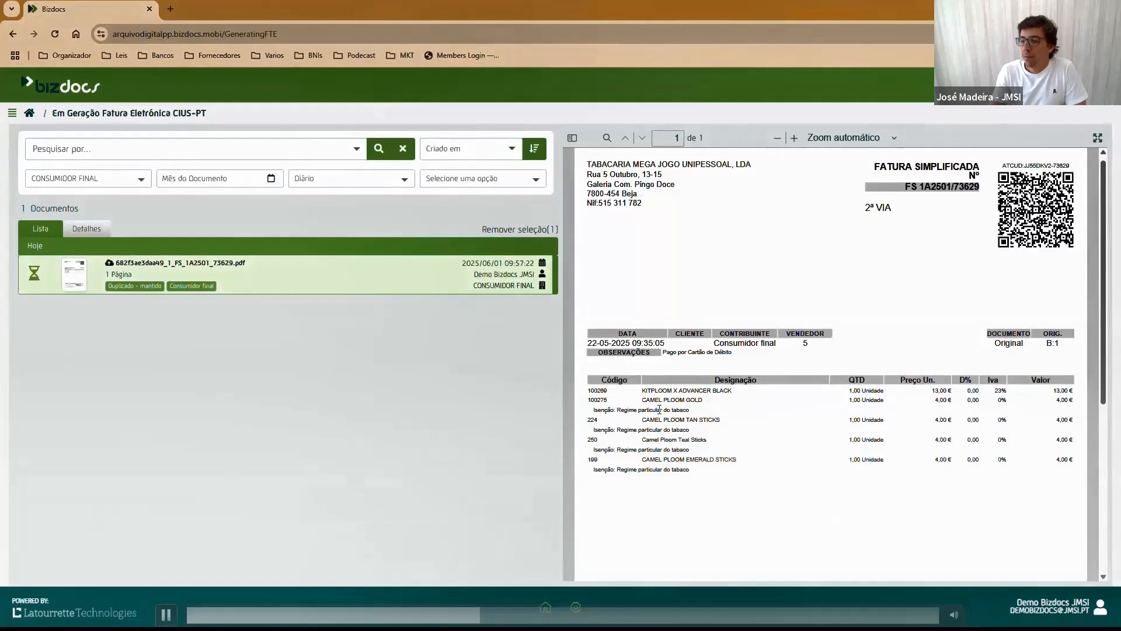
left_click(166, 614)
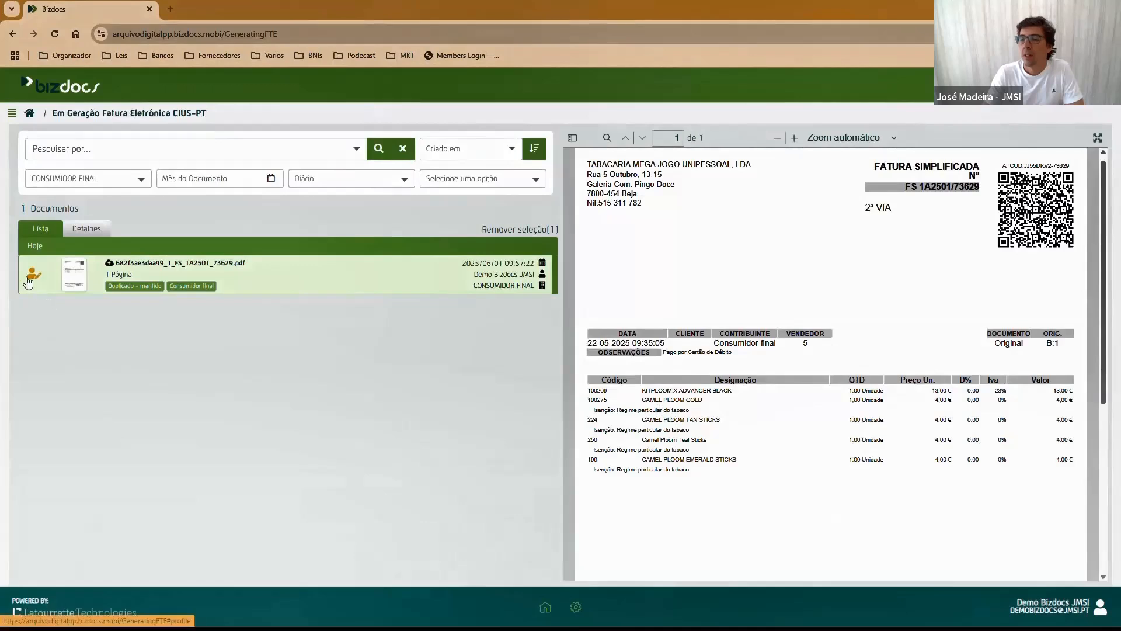
Step: Review the invoice's extracted client, supplier and document data, VAT details, document lines and totals against the PDF
left_click(91, 231)
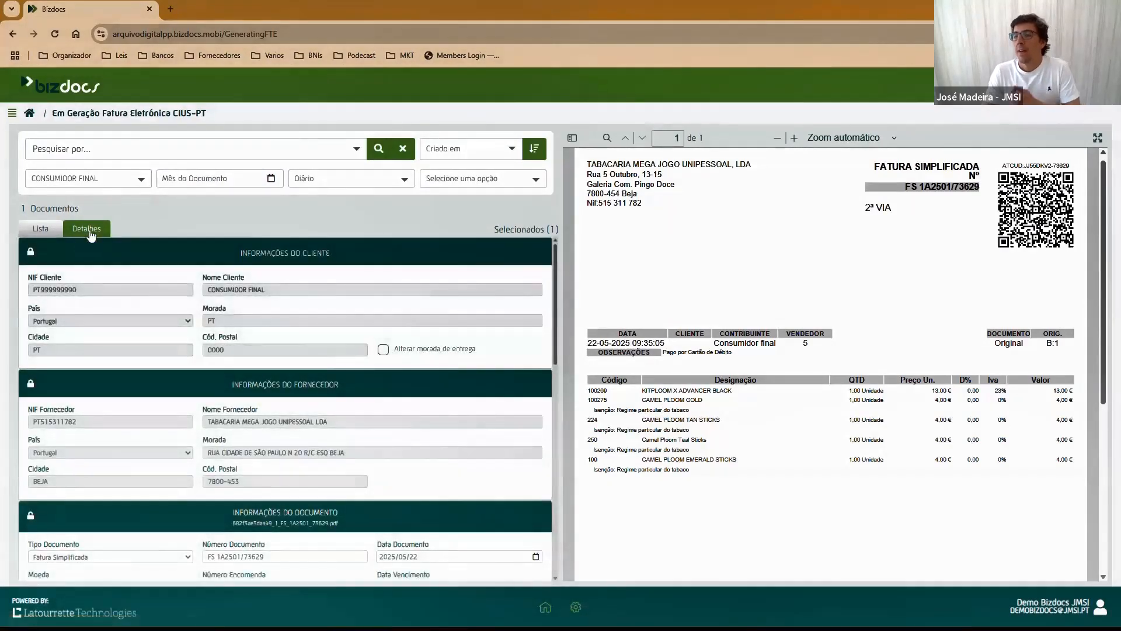
scroll(384, 387, "down", 10)
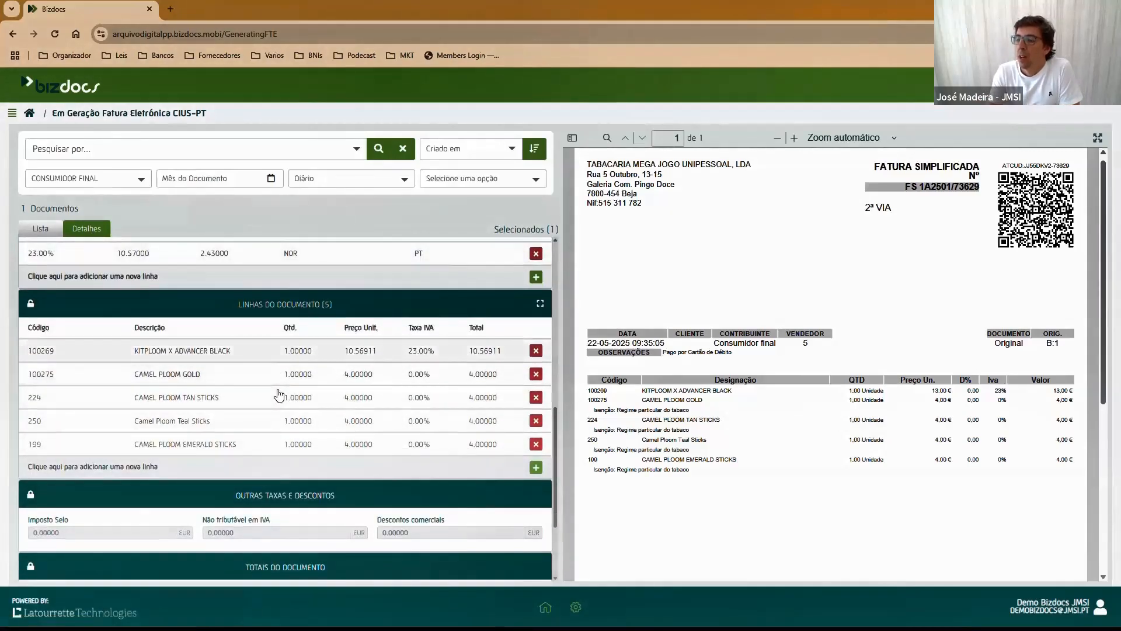
scroll(398, 485, "down", 3)
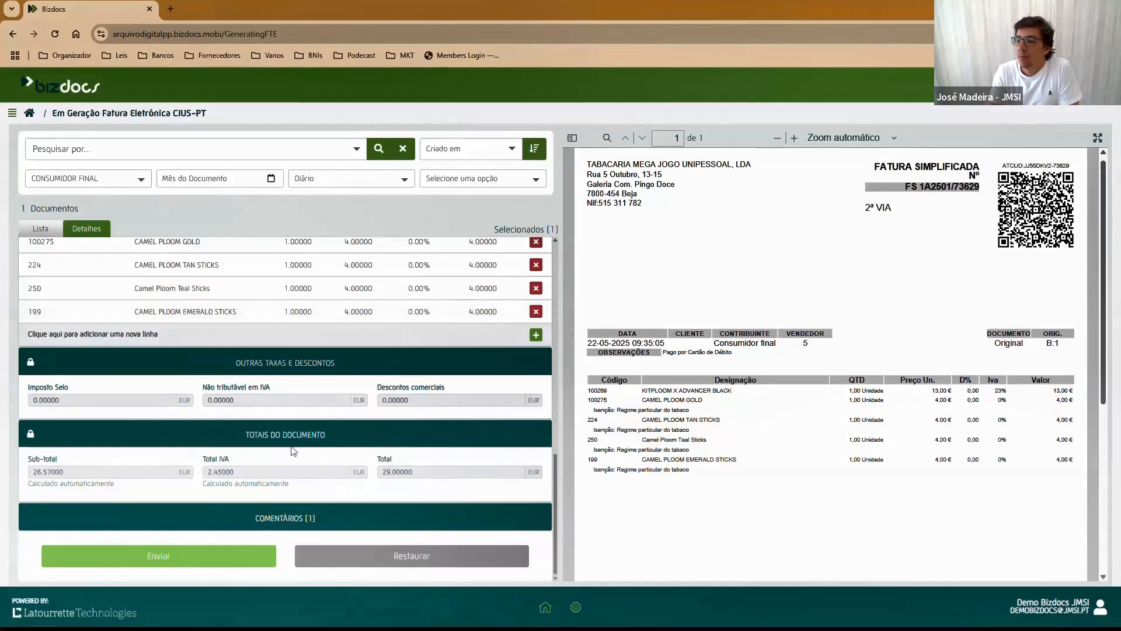
scroll(243, 365, "up", 10)
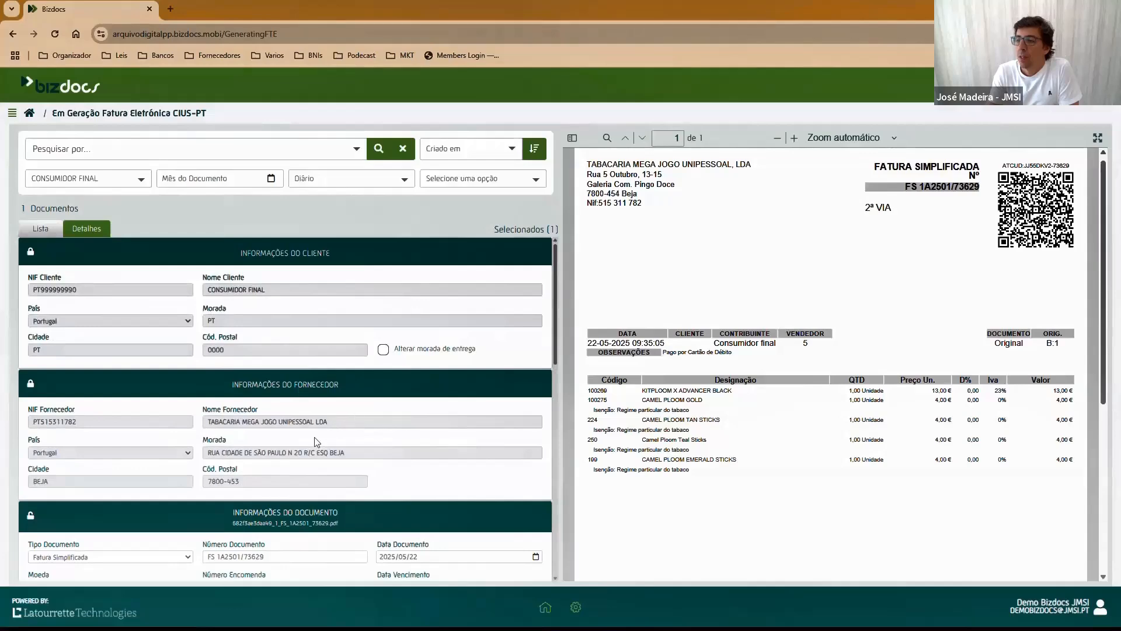
scroll(314, 442, "down", 4)
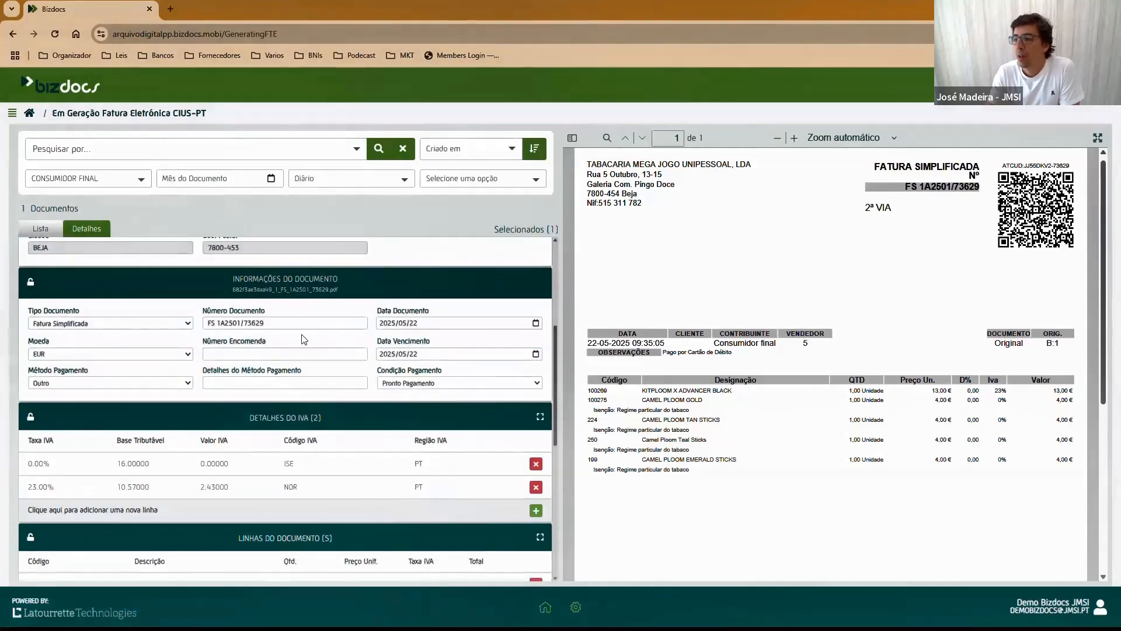
scroll(304, 339, "down", 3)
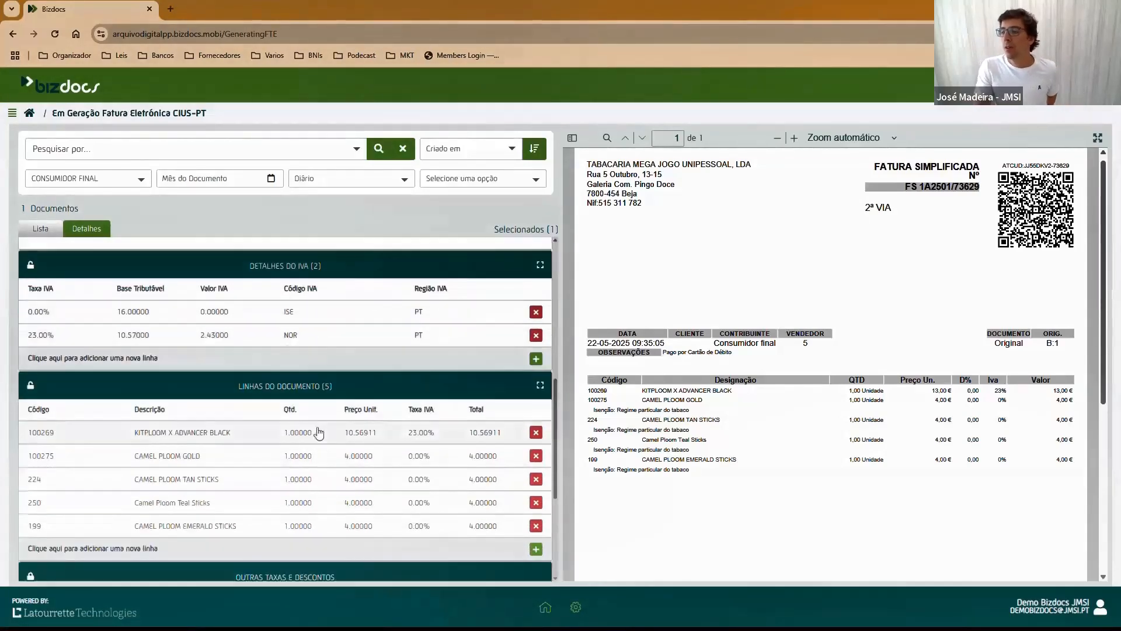
scroll(318, 432, "down", 3)
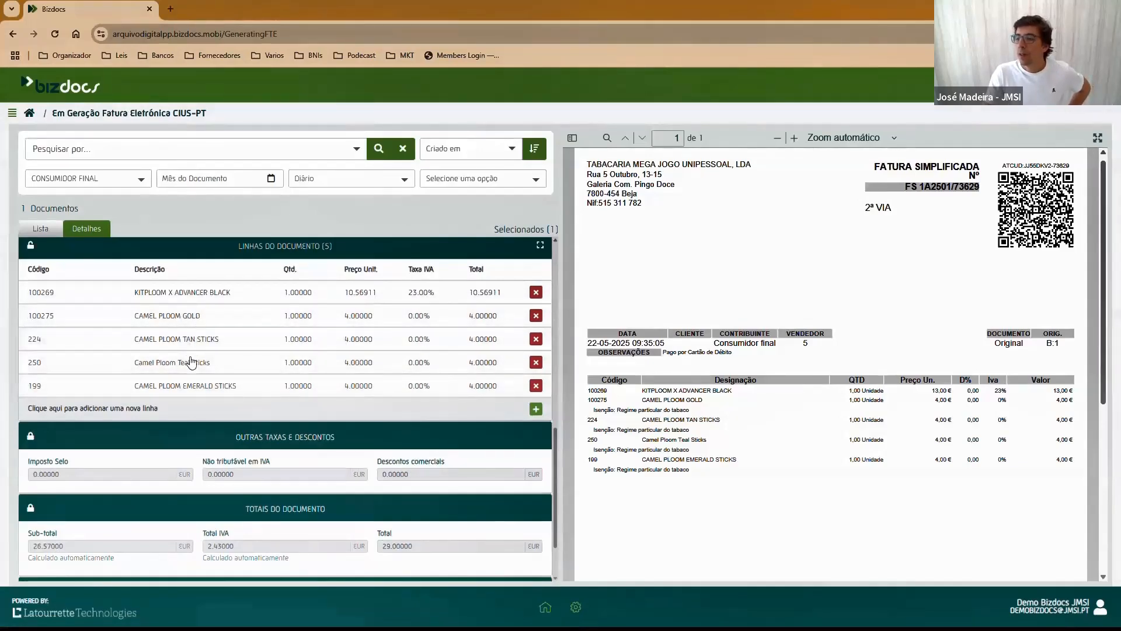
scroll(278, 533, "down", 2)
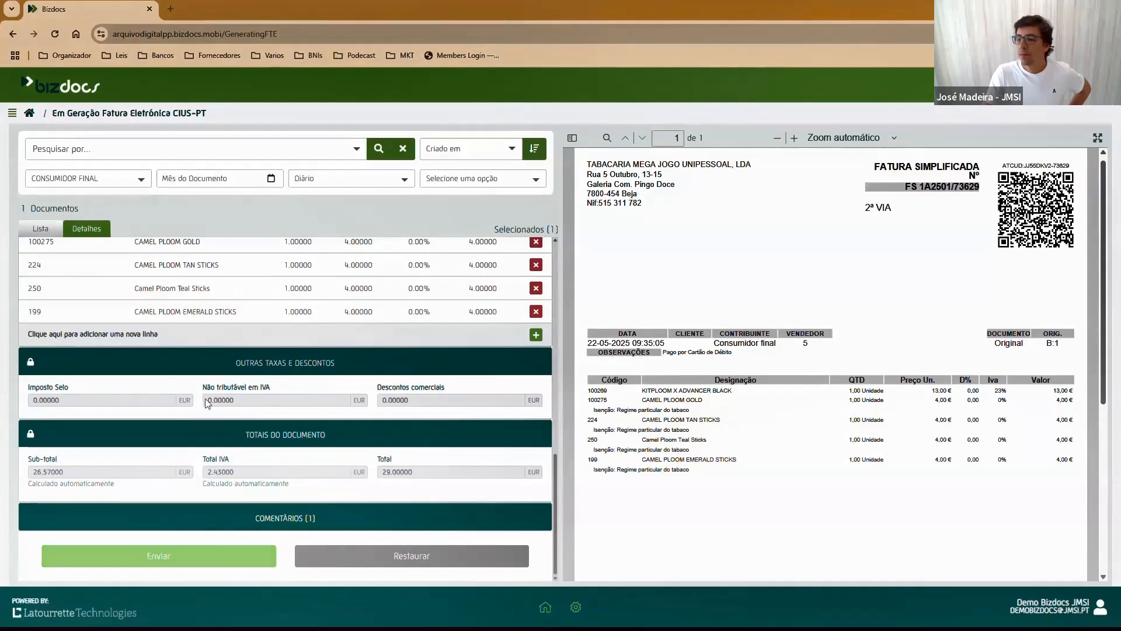
Step: Send the reviewed invoice data for export and postpone the welcome tour again
left_click(166, 571)
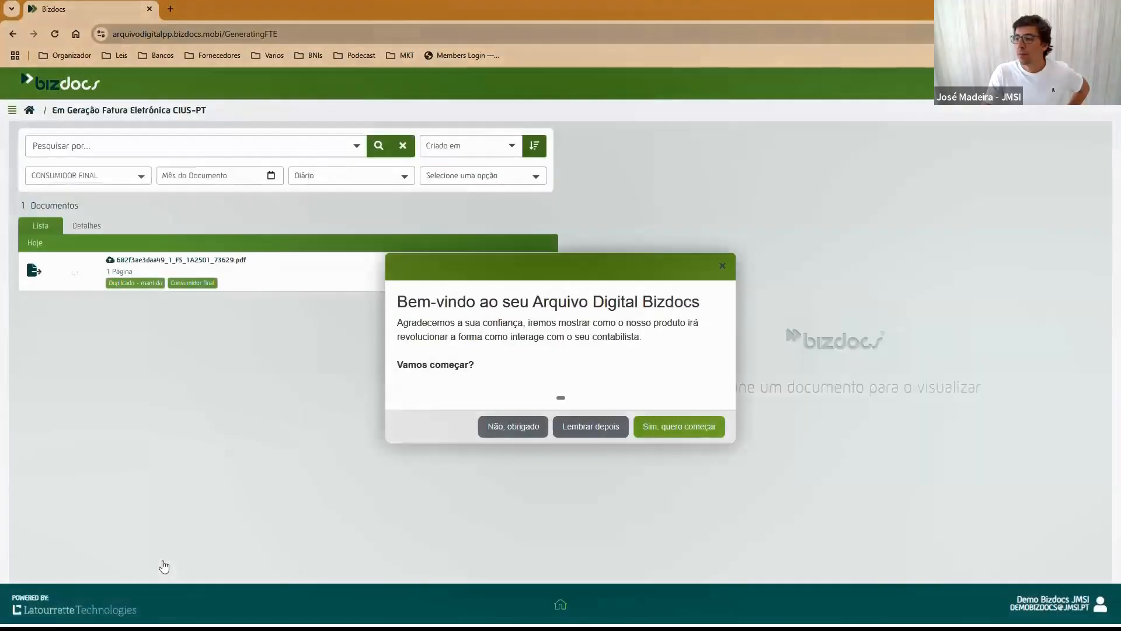
left_click(600, 431)
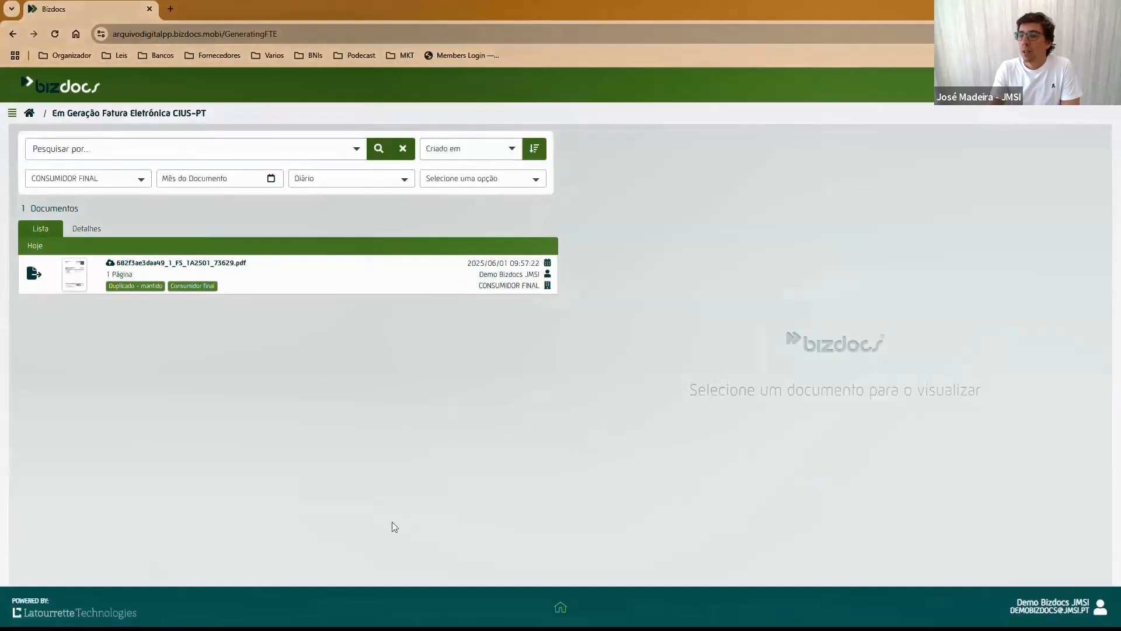
Step: Check the sent invoice's status and comments in its details, and return to the document list
left_click(33, 280)
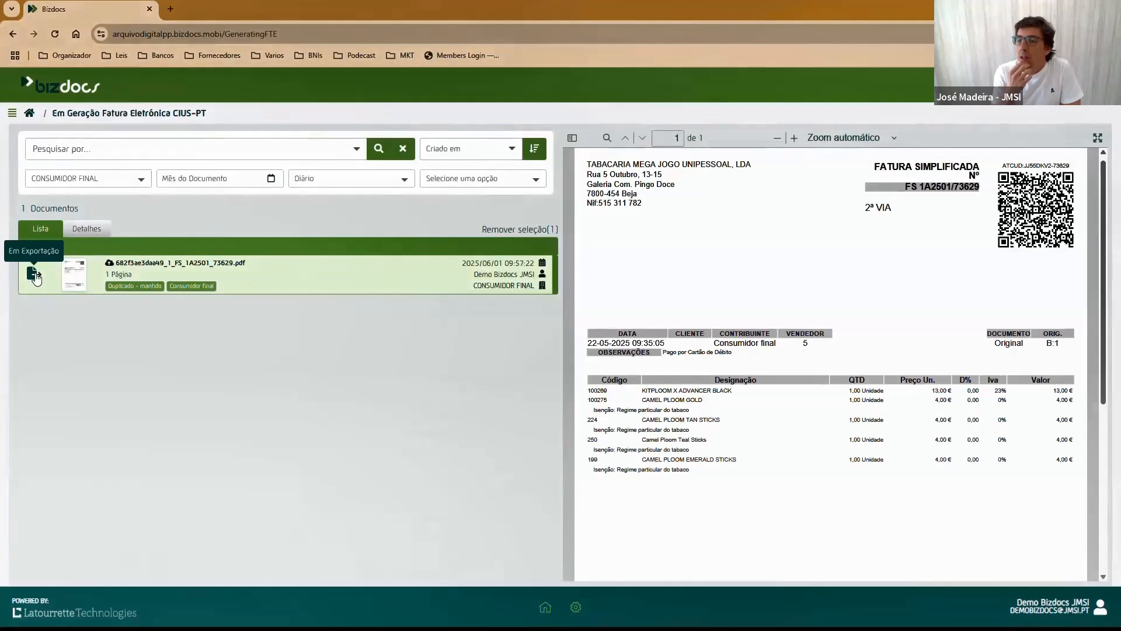
left_click(93, 230)
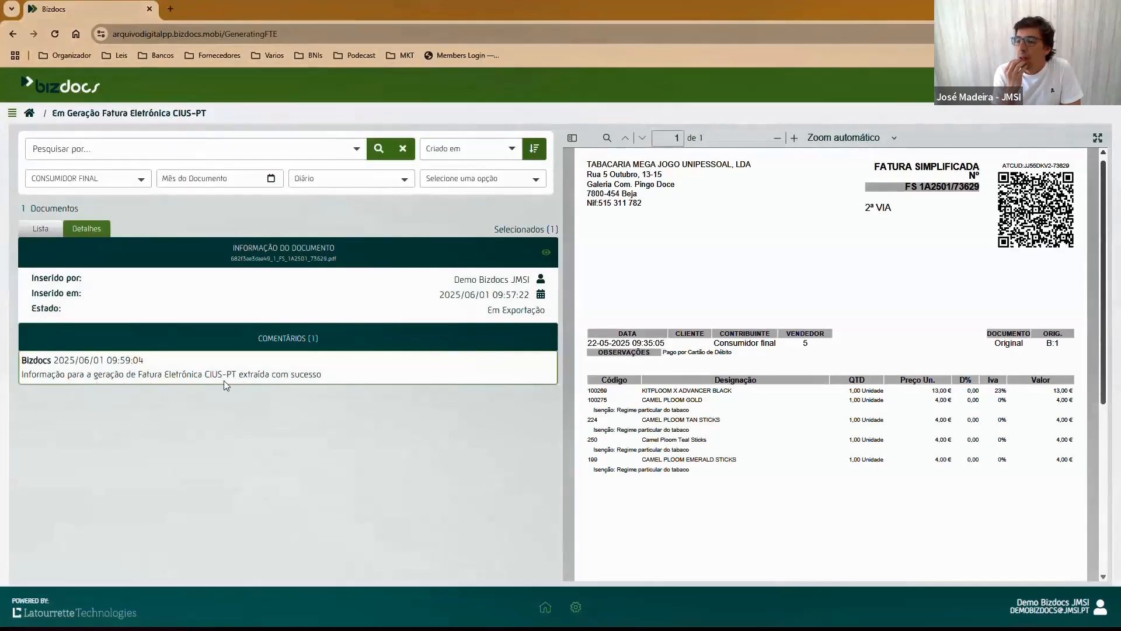
left_click(41, 229)
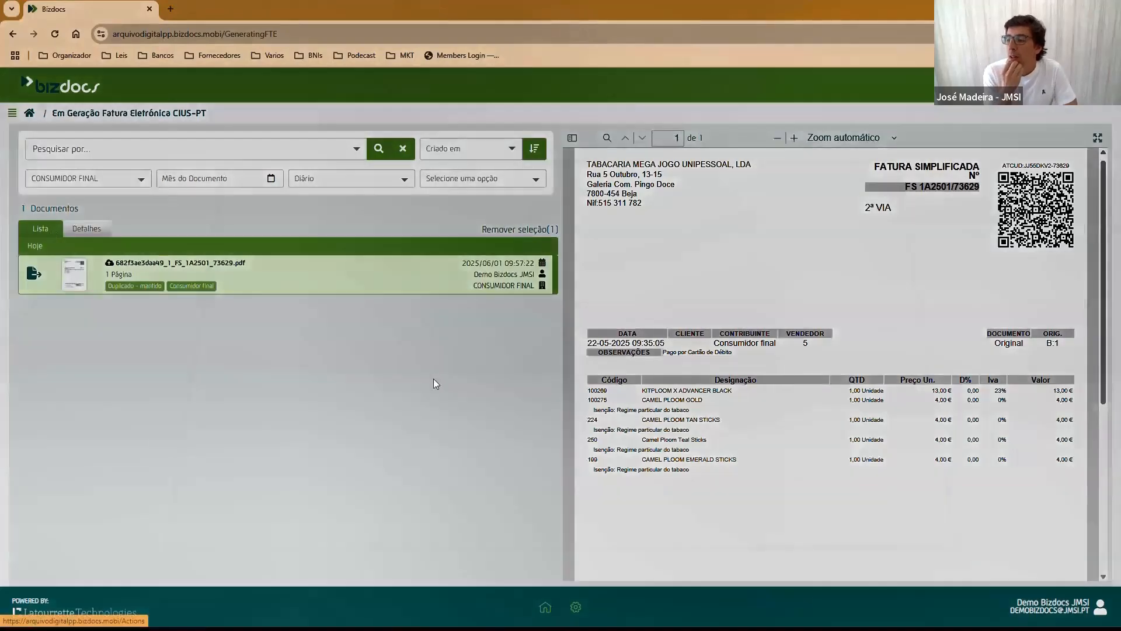
Step: Export and archive the selected electronic invoice in CIUS-PT format
left_click(575, 607)
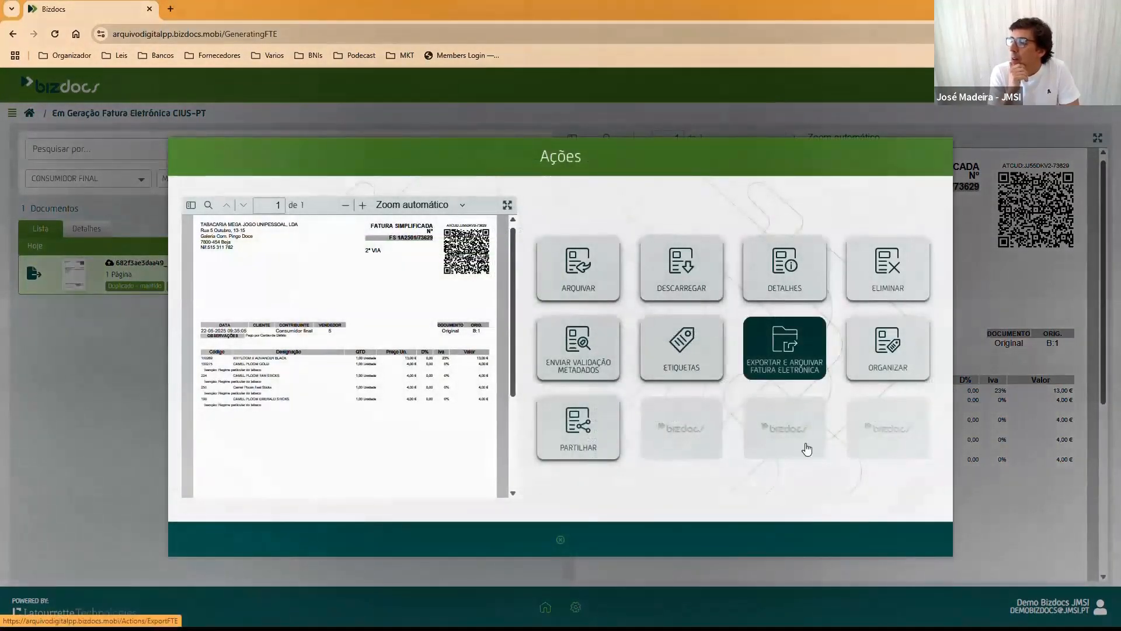
left_click(787, 344)
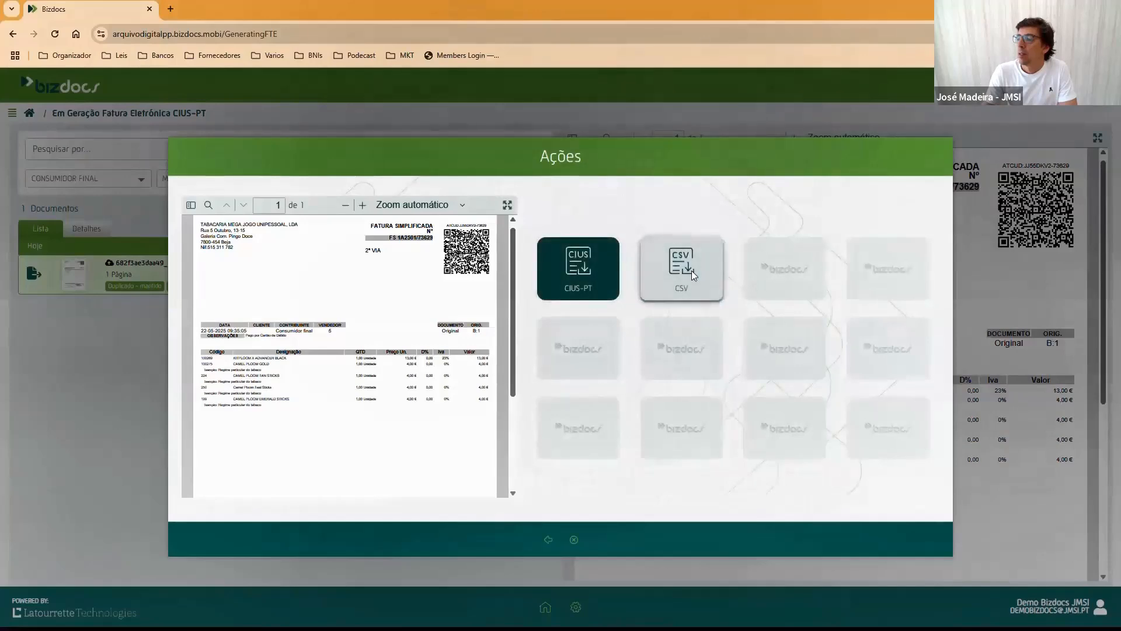
left_click(595, 270)
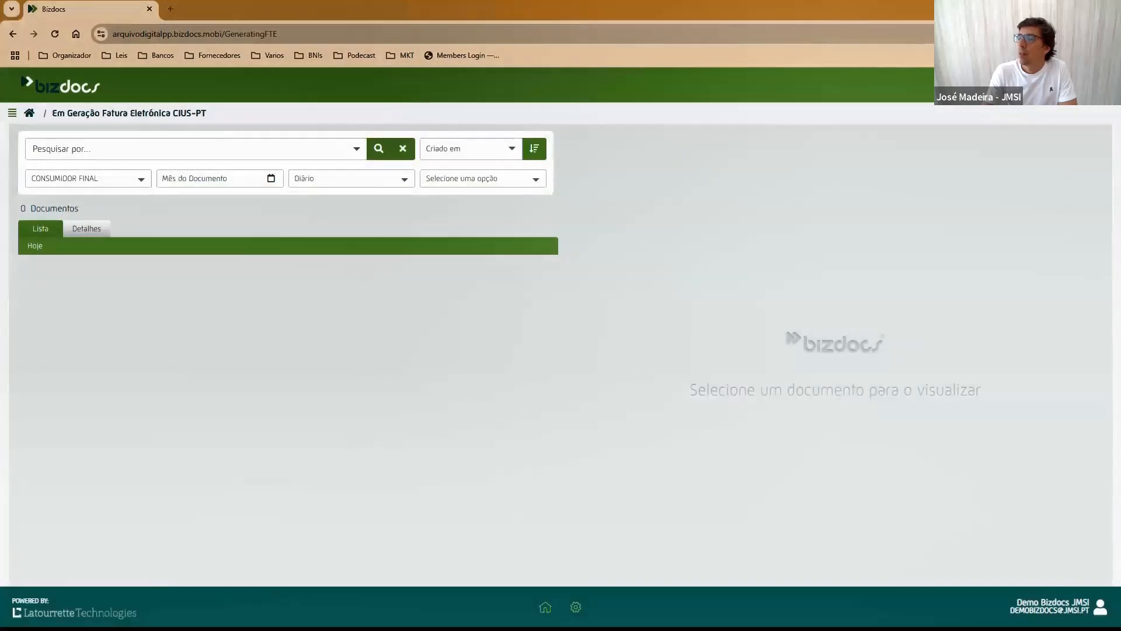
Step: Switch to File Explorer with the downloaded CIUS ZIP and widen the Name column to fit the XML file's full name
left_click_drag(560, 3, 609, 3)
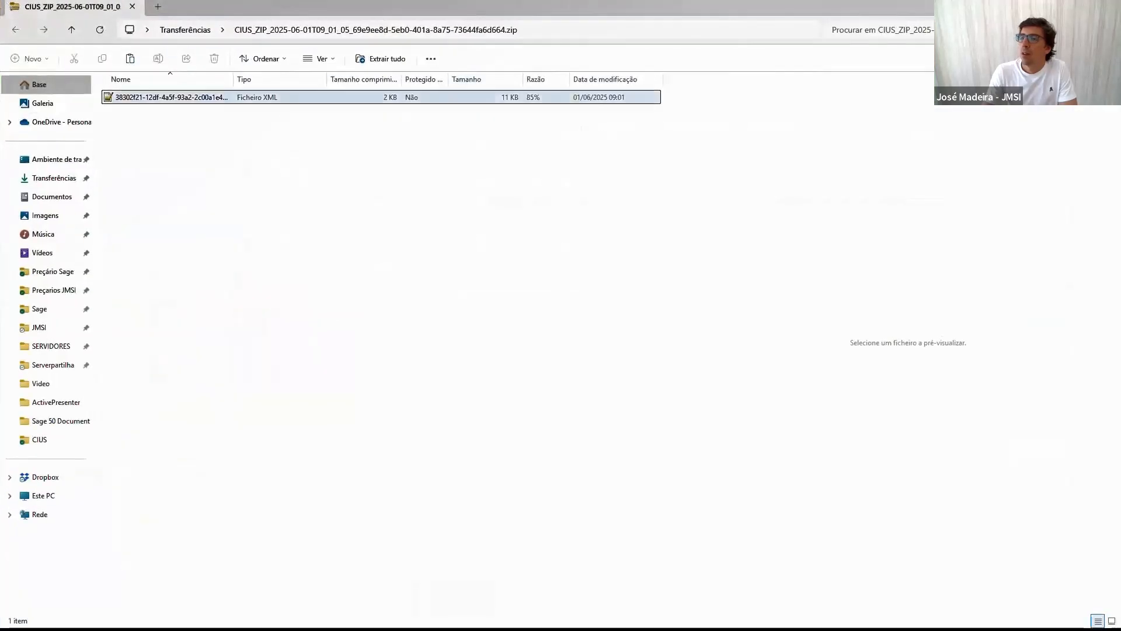
left_click_drag(233, 81, 407, 82)
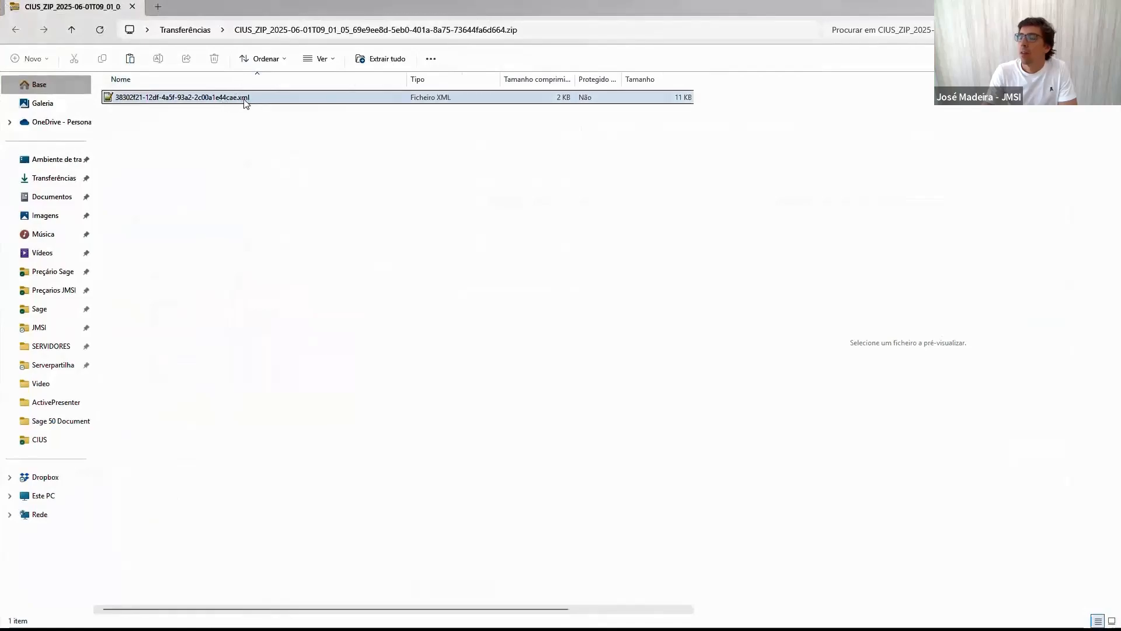
Step: Open the exported XML file from the CIUS ZIP and review its contents through to the last invoice line
left_click(227, 99)
double_click(227, 99)
scroll(169, 99, "down", 20)
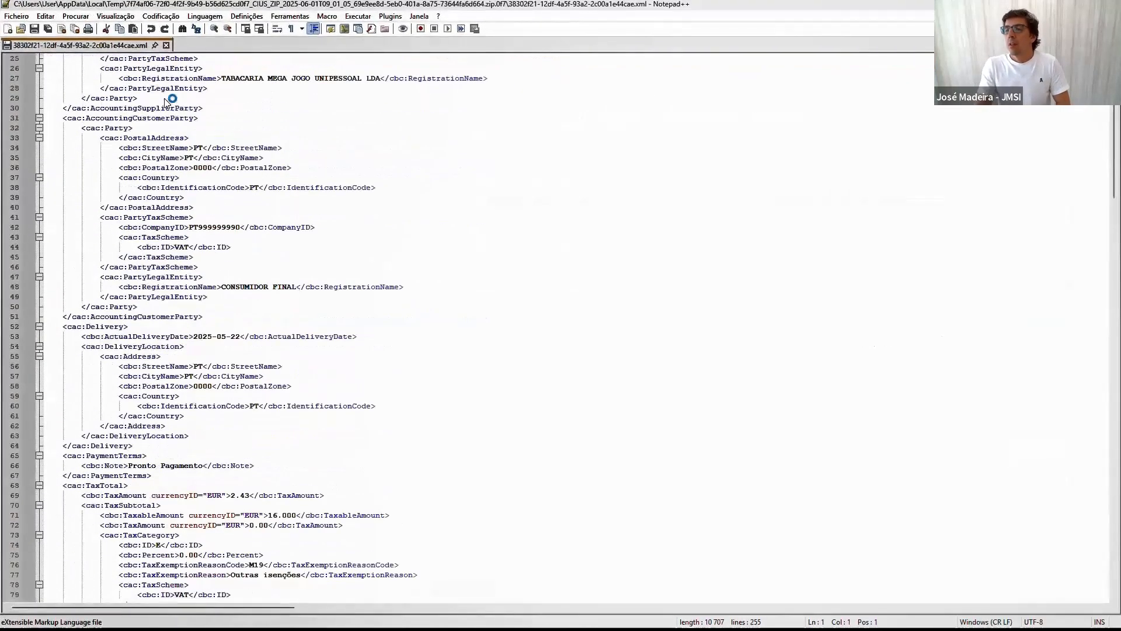
scroll(171, 99, "down", 20)
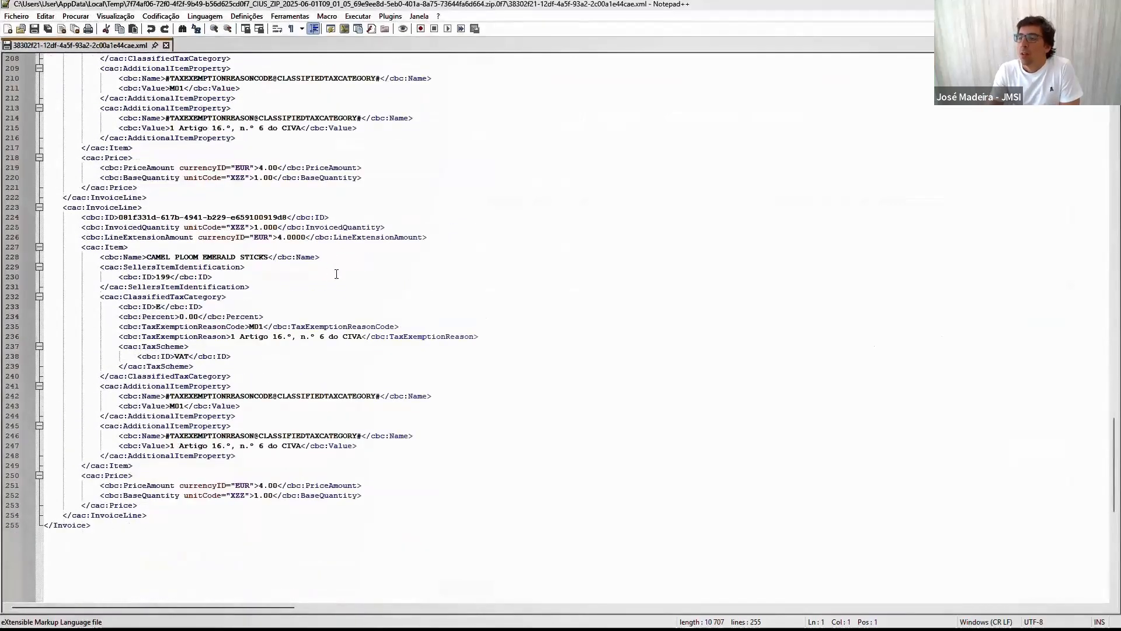
Step: Leave the XML file and switch through Bizdocs to the presentation's "Perguntas e Respostas" slide
left_click(167, 617)
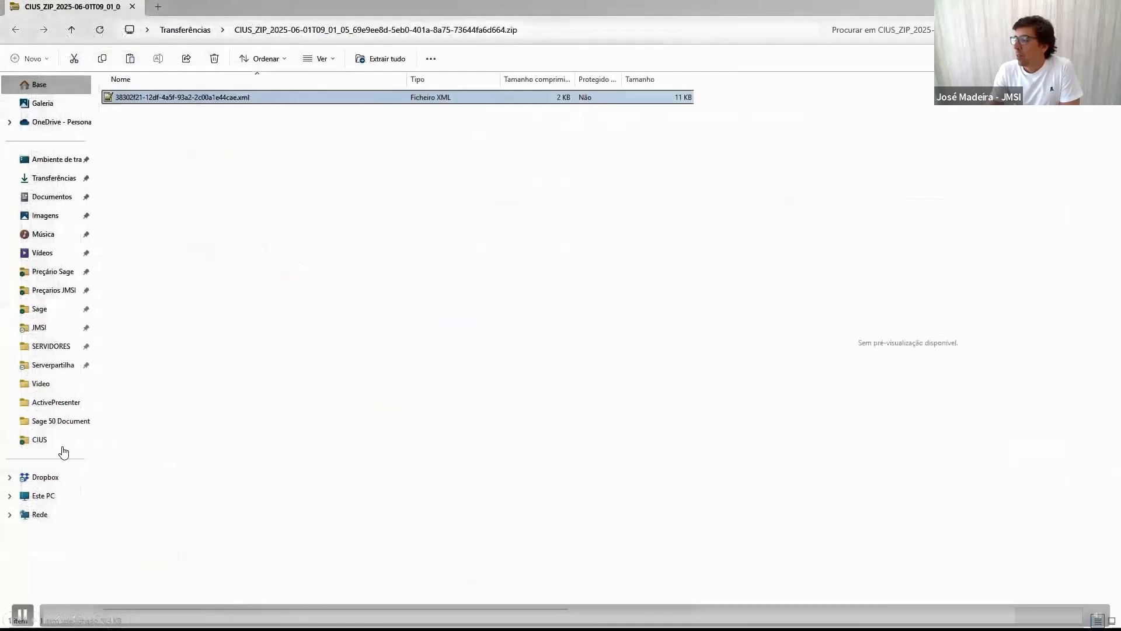
key("alt+Tab")
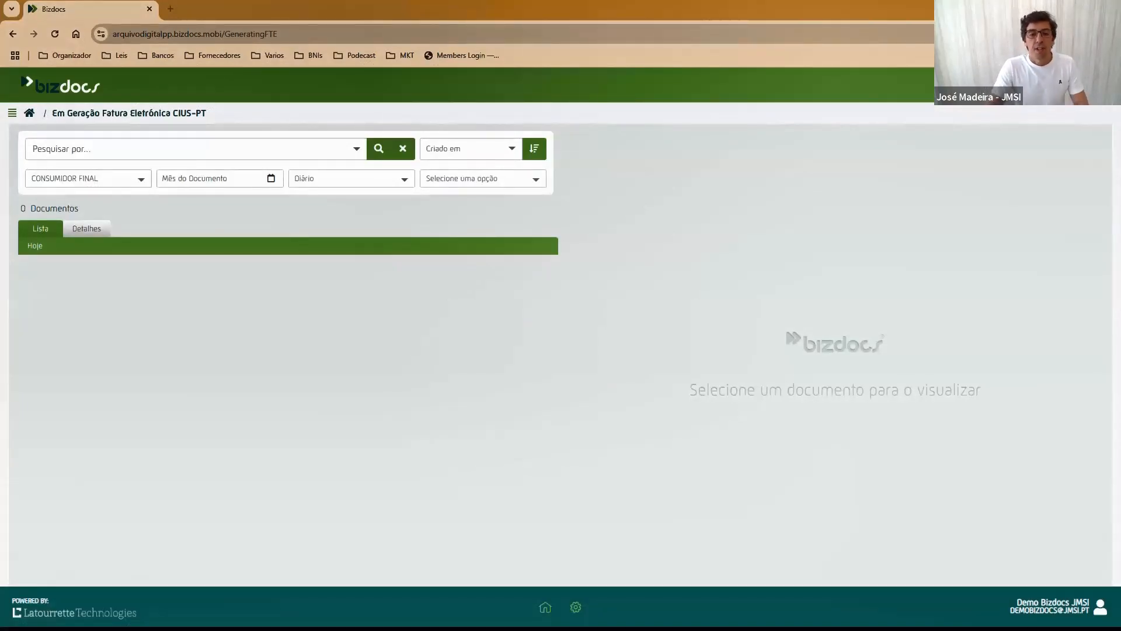
key("alt+Tab")
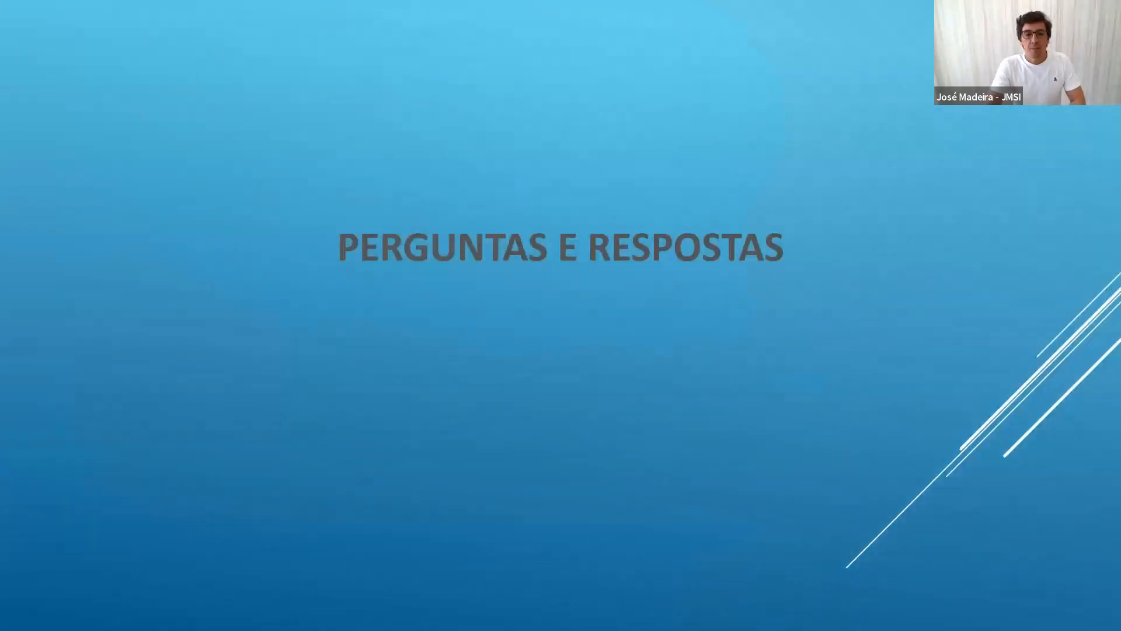
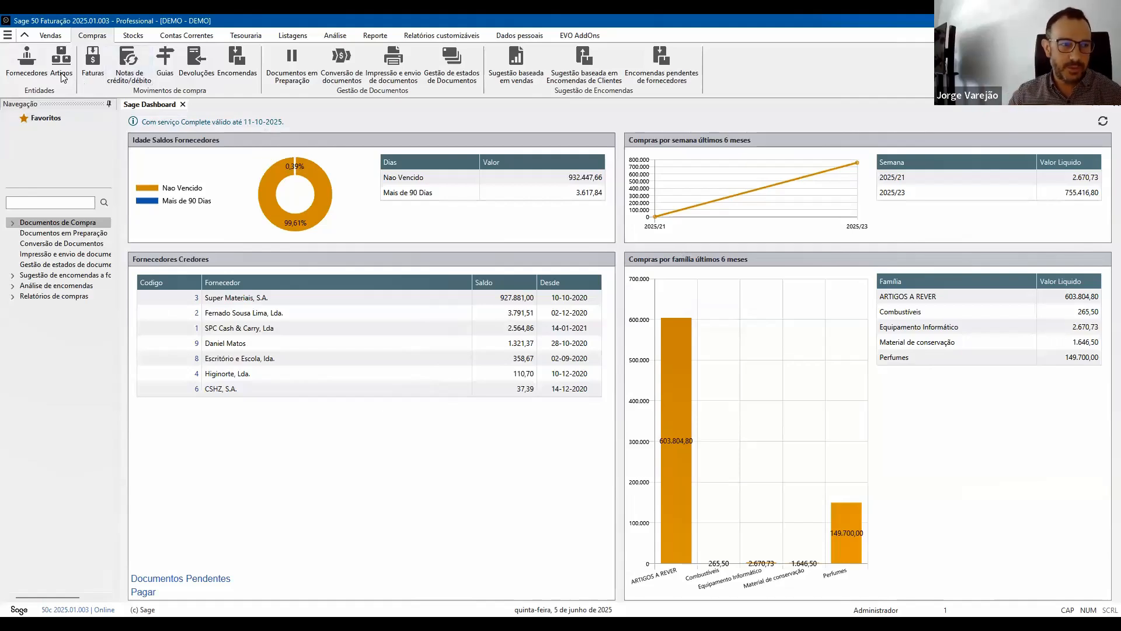
Step: Open supplier record 4 (Higinorte, Lda.) in Fornecedores and open its EVO AddOn Match form
left_click(22, 66)
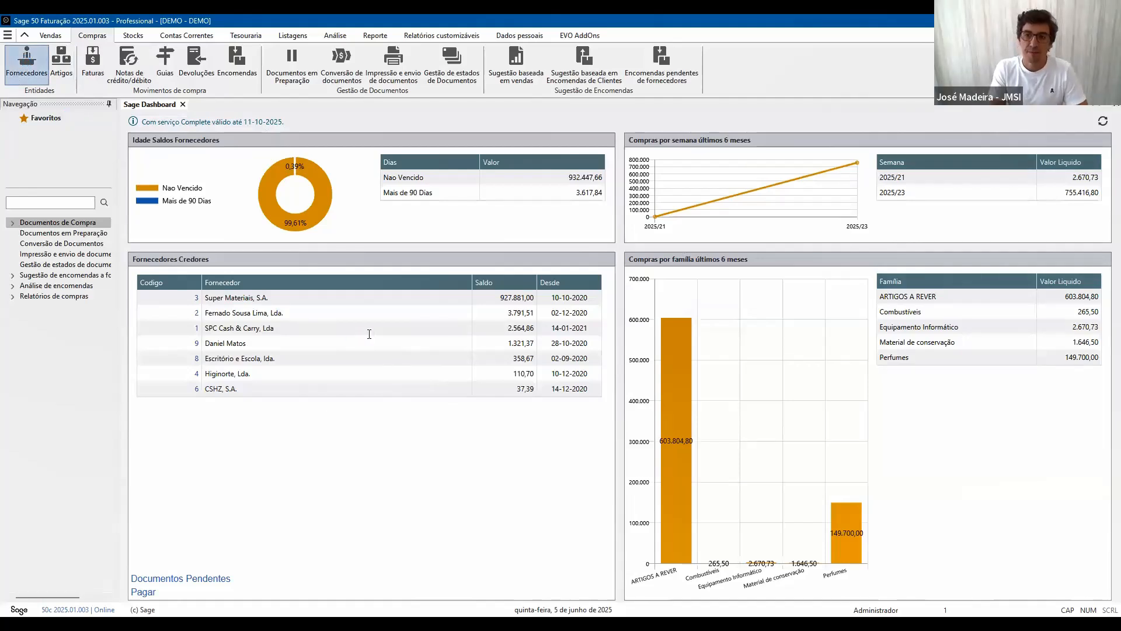
type("4")
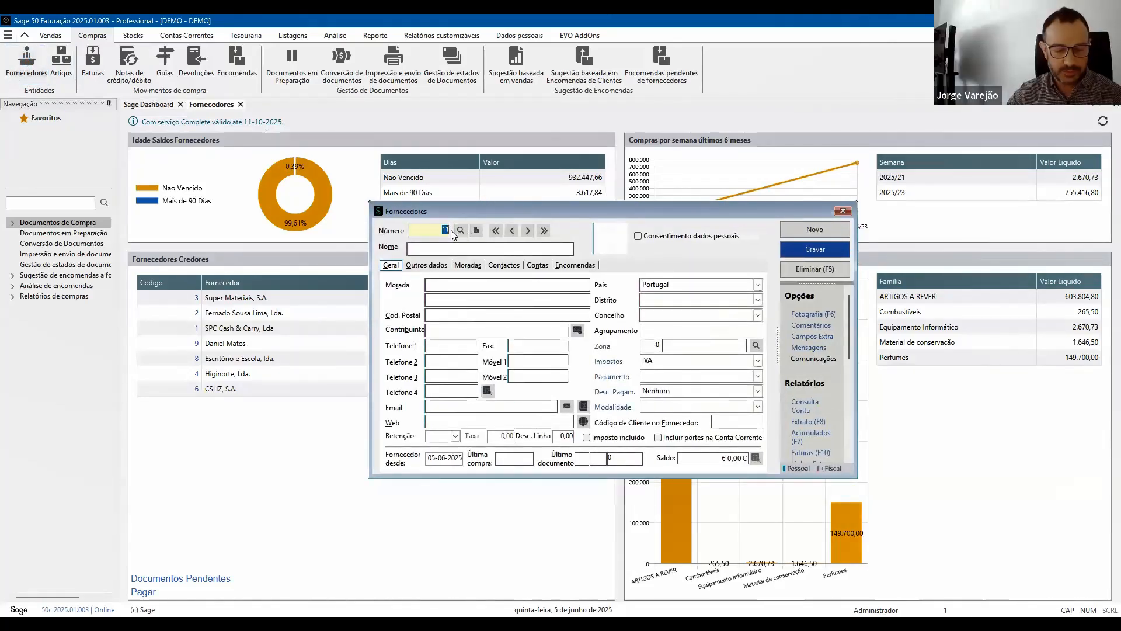
key("Tab")
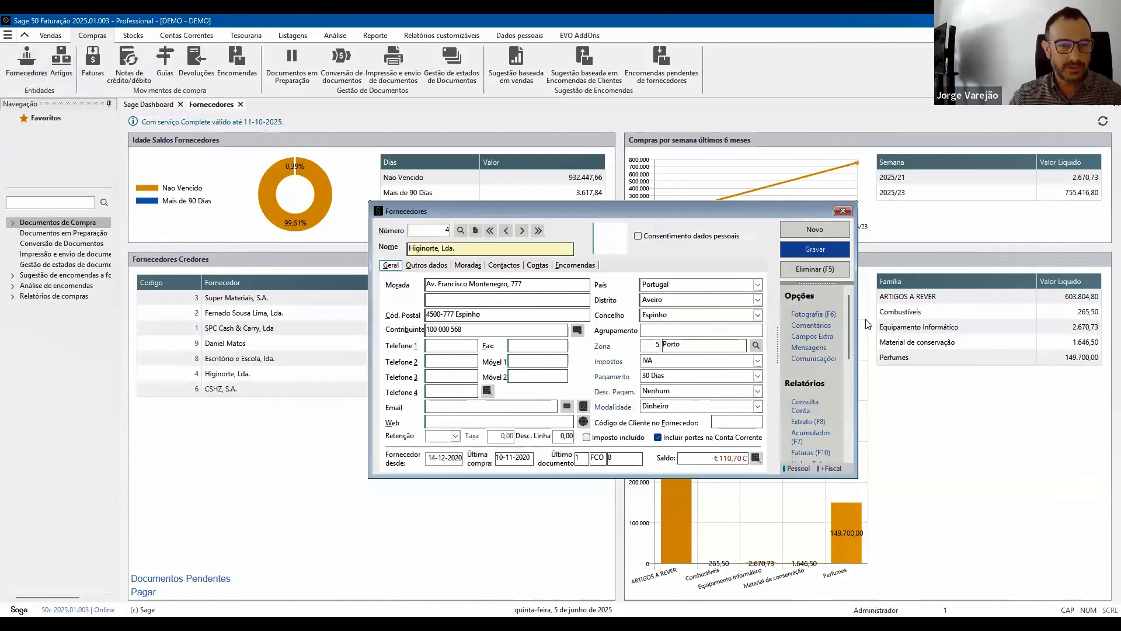
left_click_drag(850, 317, 850, 409)
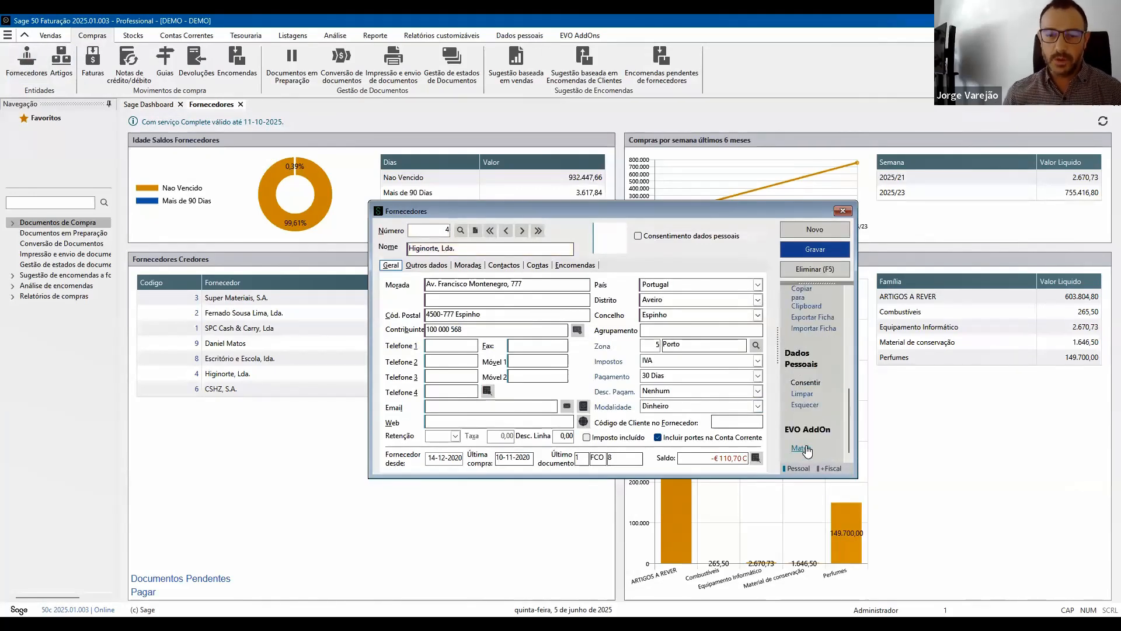
left_click(801, 448)
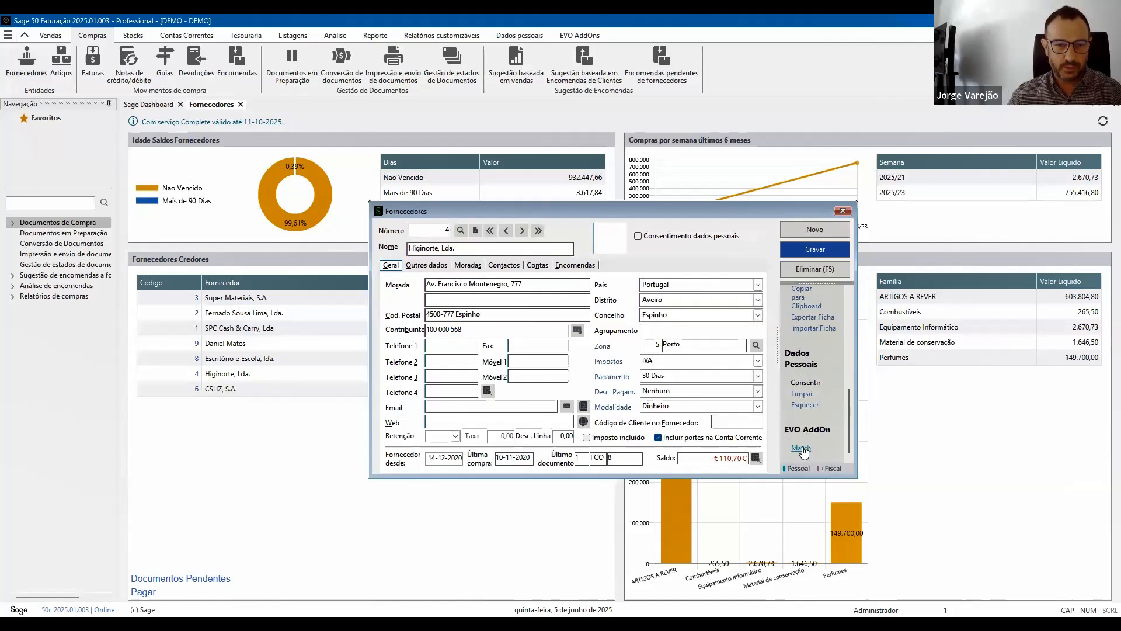
Step: Import "03-Ficheiro CiusPT - NSerie.xml" into the supplier match and map Nº Série/Lote to SERIALNUM
left_click(611, 154)
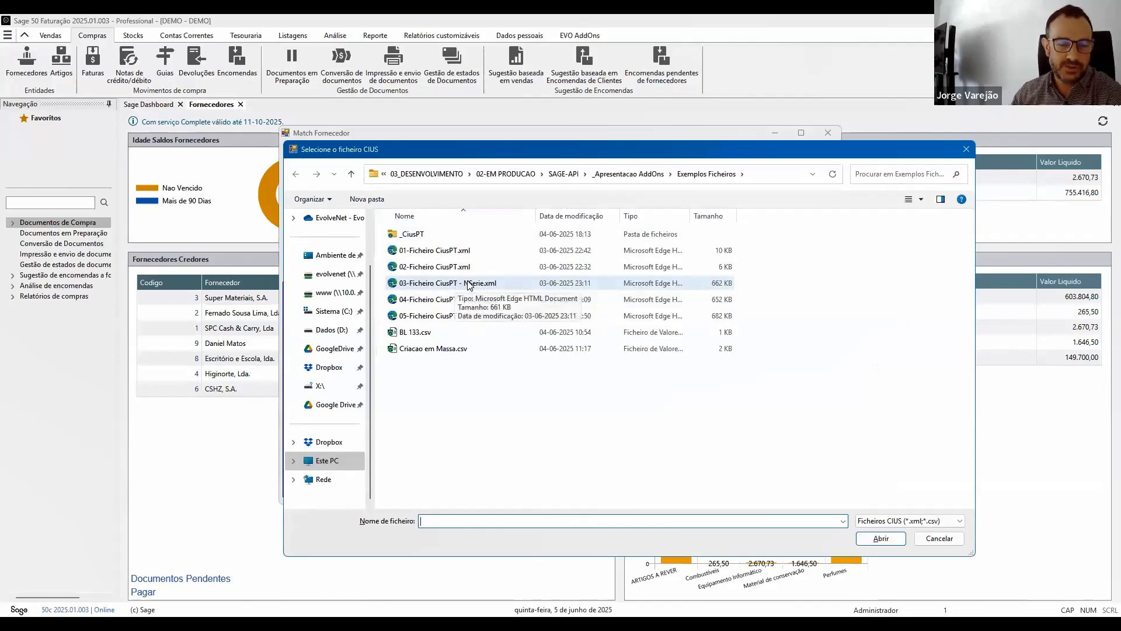
double_click(470, 284)
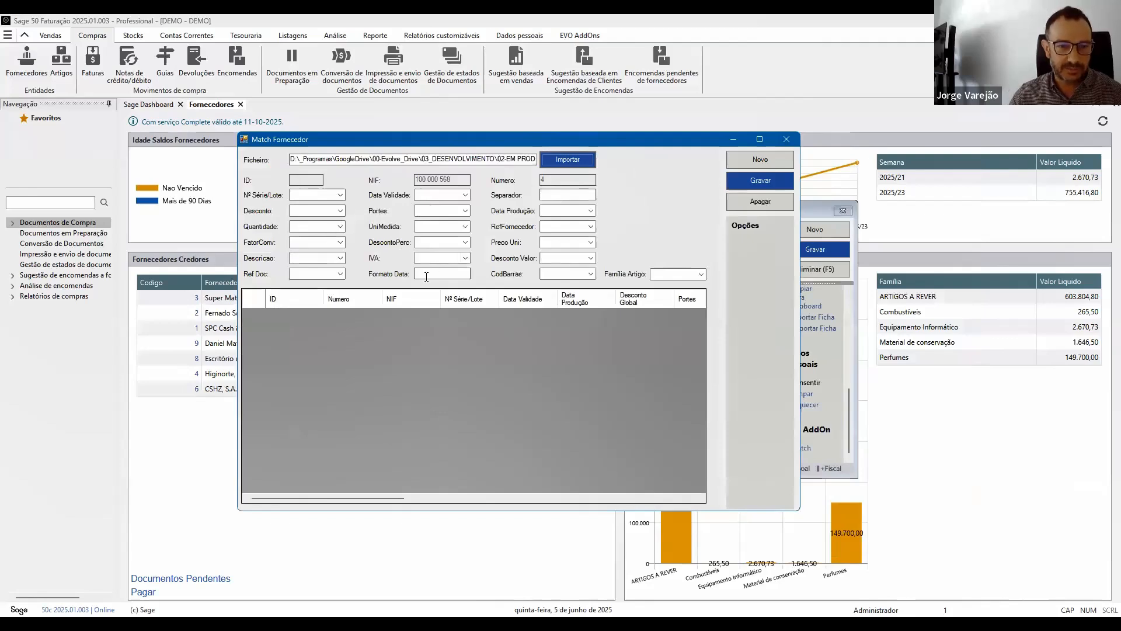
left_click(340, 195)
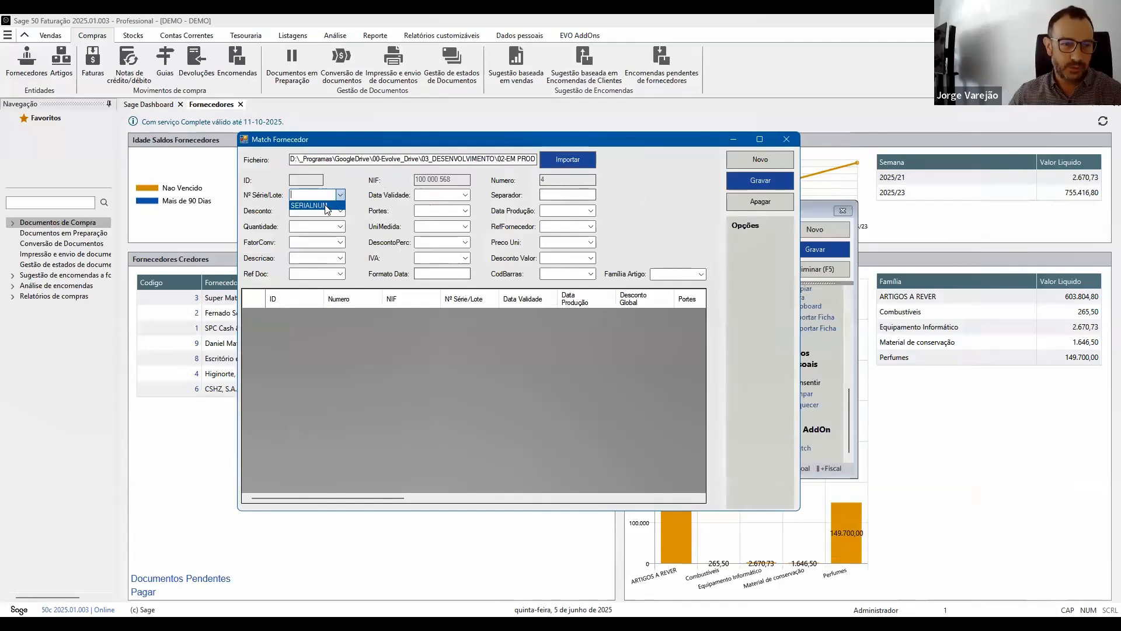
left_click(327, 206)
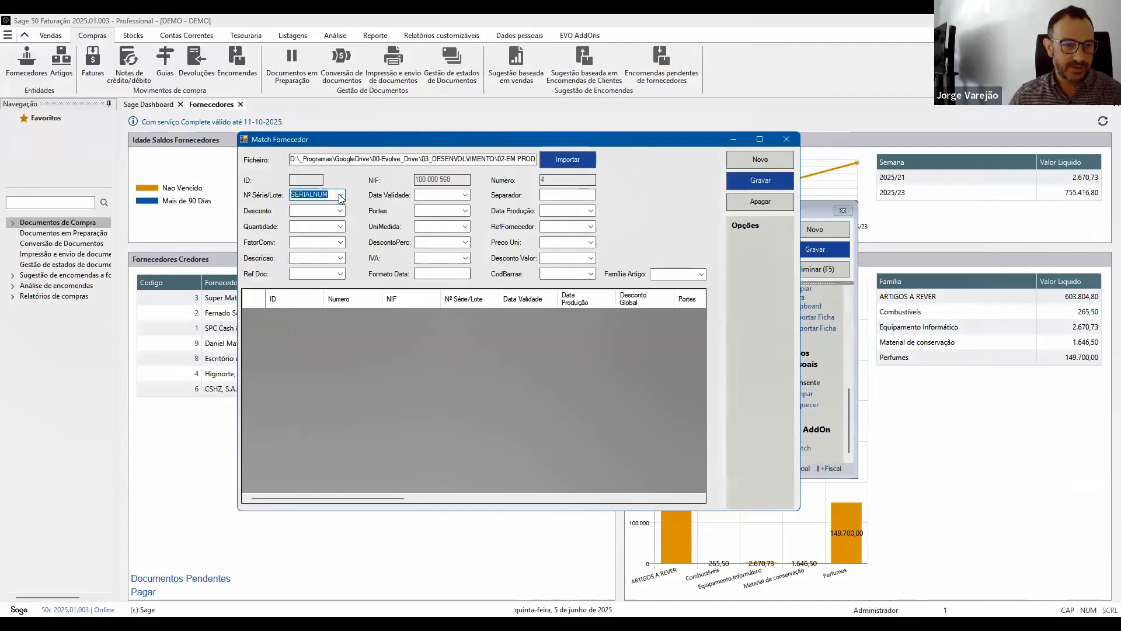
Step: Check the field options for Quantidade, save the supplier match without mapping it, and close the Match Fornecedor form
left_click(762, 182)
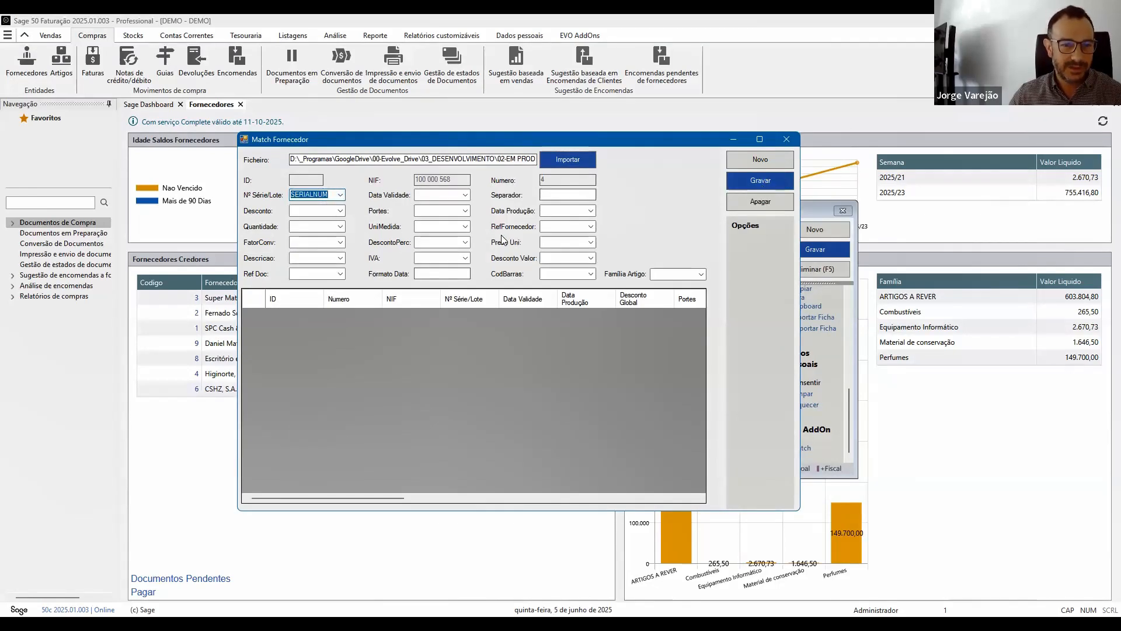
left_click(340, 227)
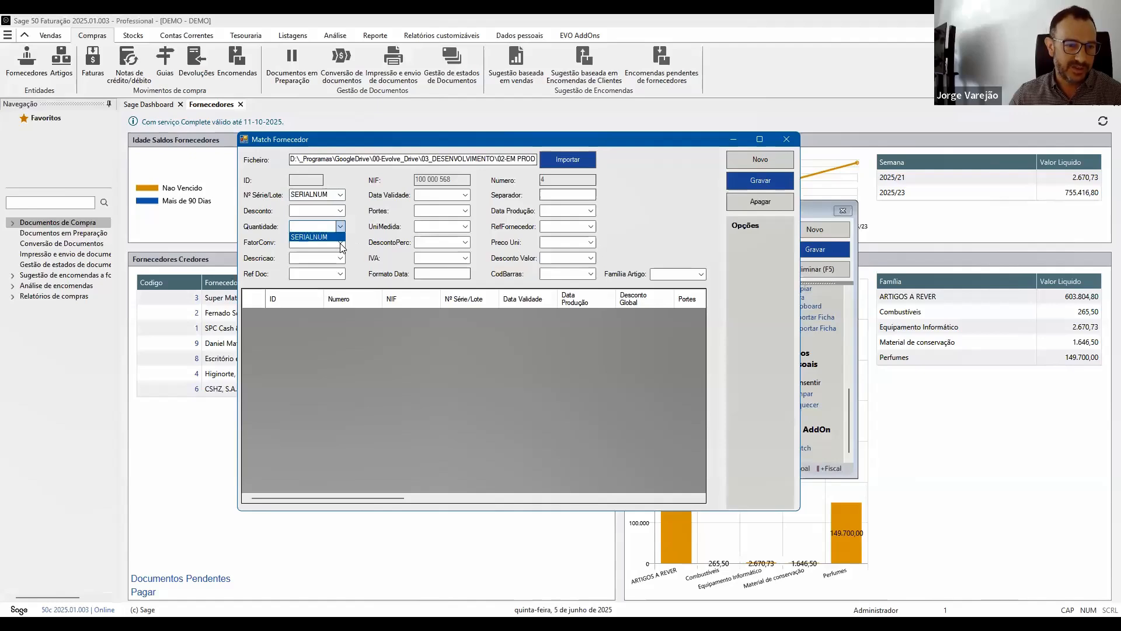
left_click(368, 218)
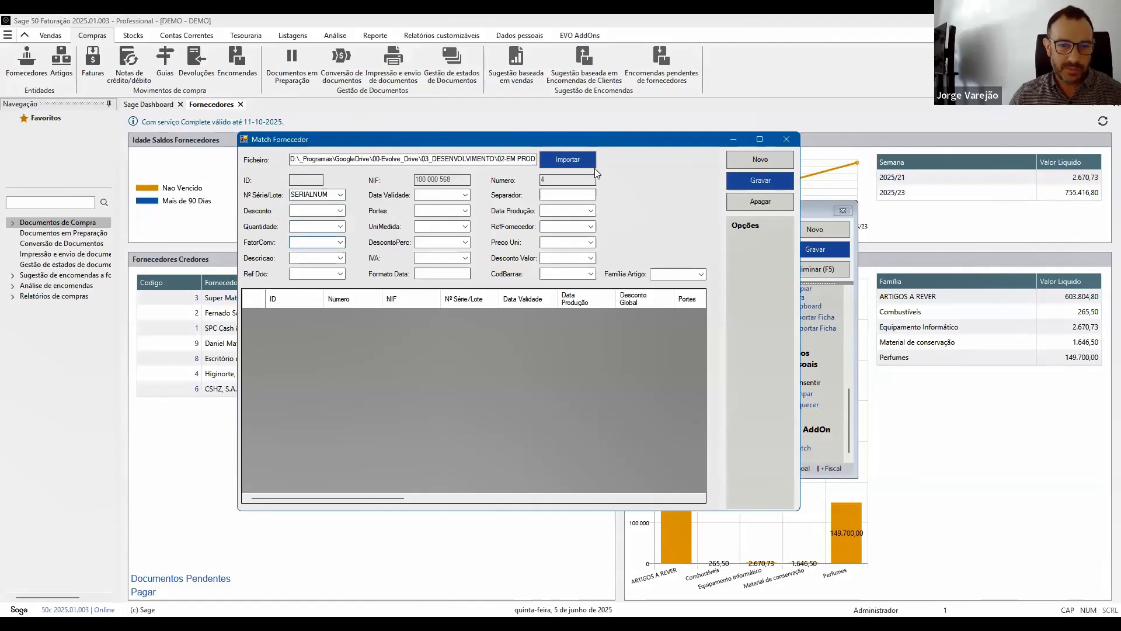
left_click(746, 185)
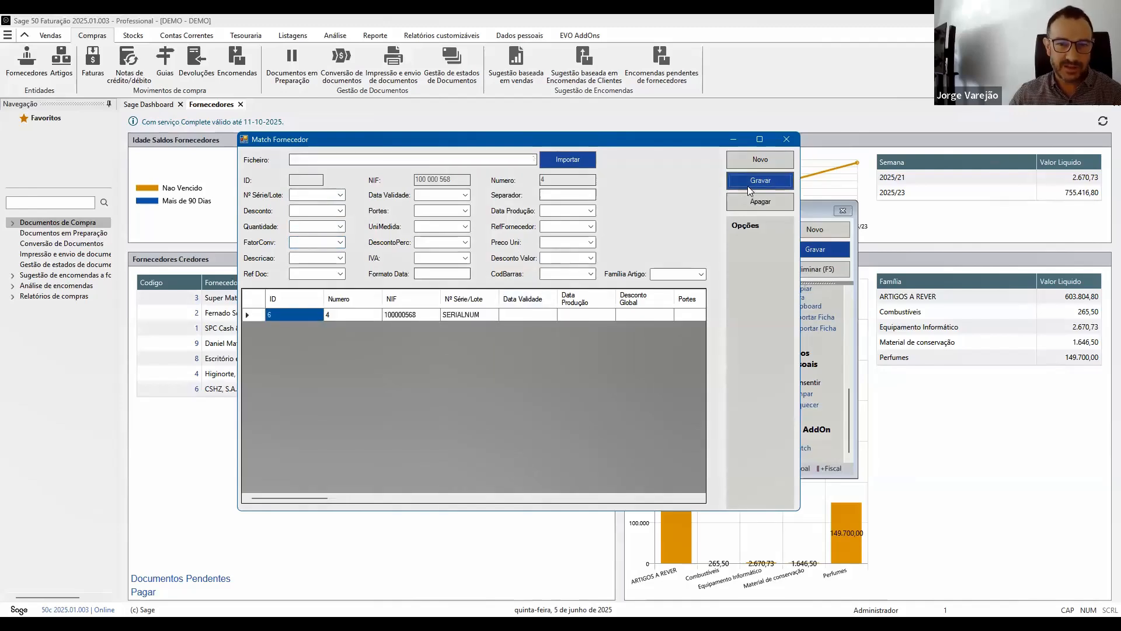
left_click(793, 142)
Step: Load supplier record 5 (Jornais e revistas, Lda.) and open its EVO AddOn Match form
left_click(443, 231)
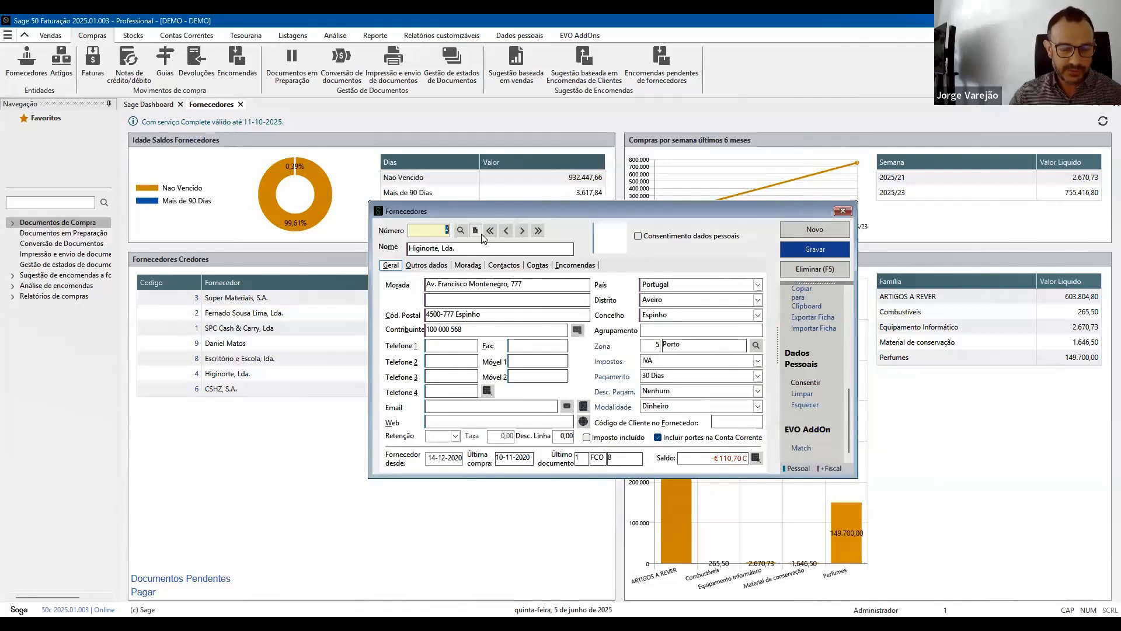
type("5")
key("Tab")
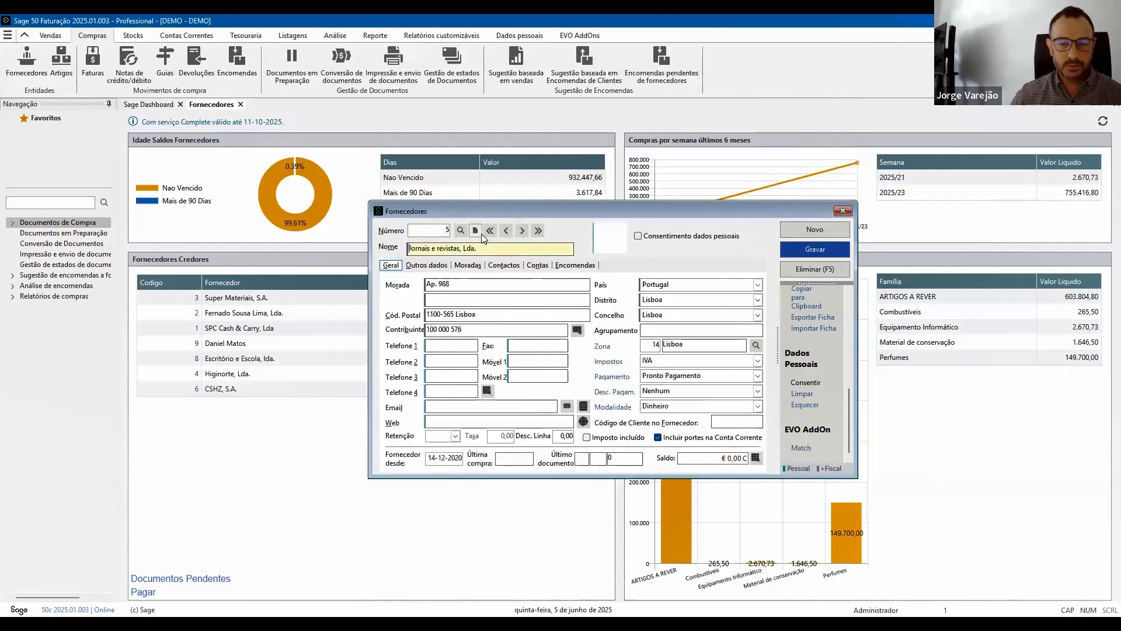
left_click(806, 449)
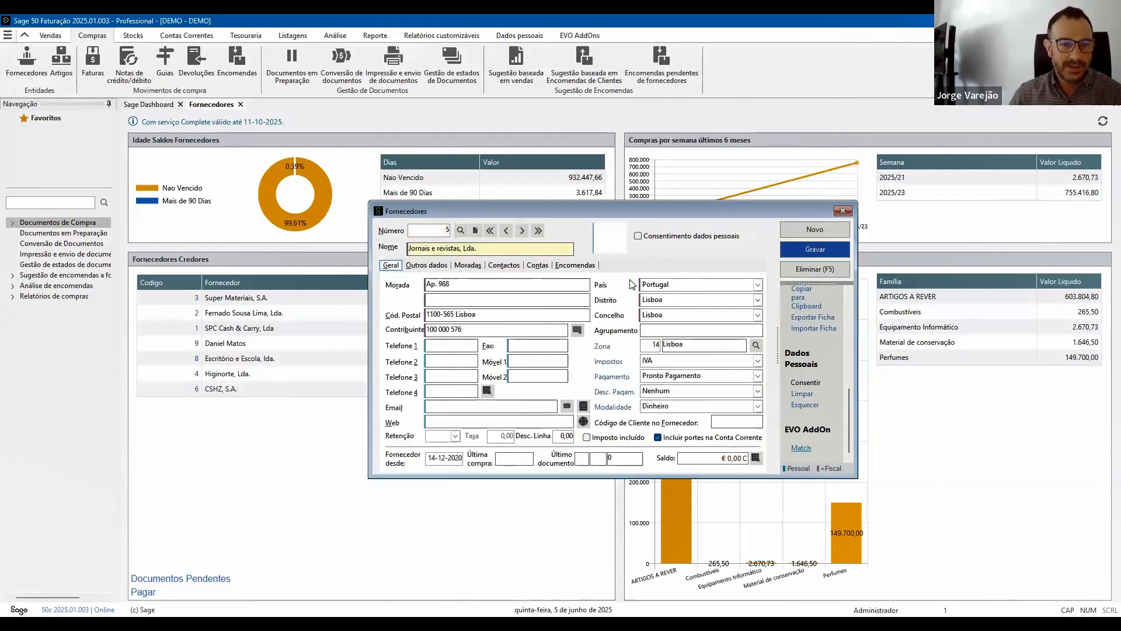
Step: Import "Criacao em Massa.csv" as the sample file for the supplier match
left_click(607, 153)
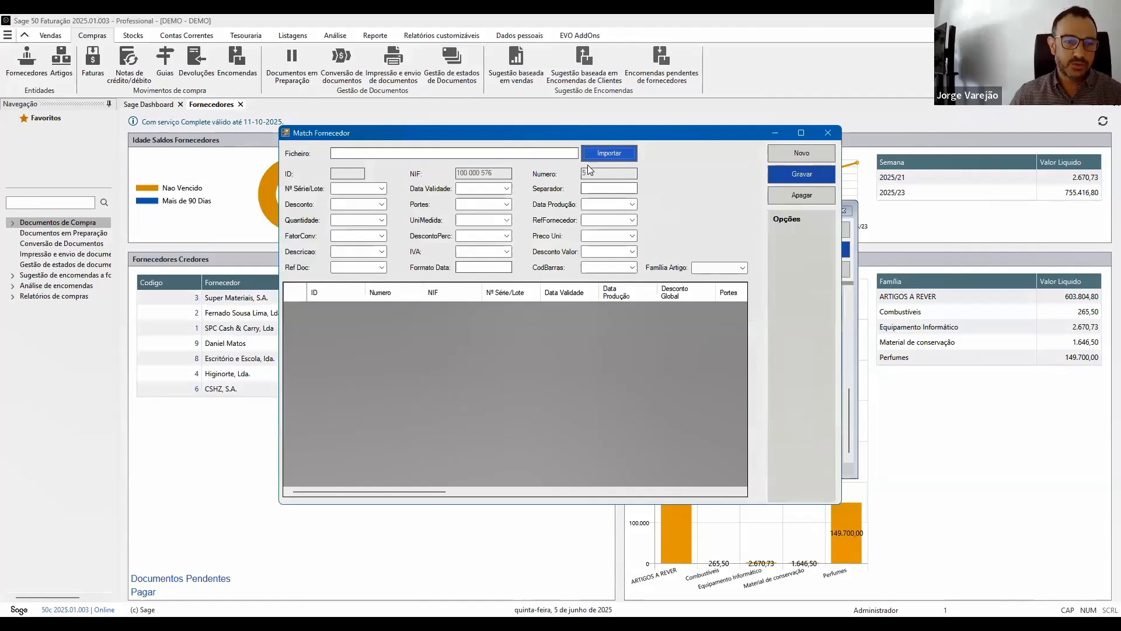
left_click(442, 349)
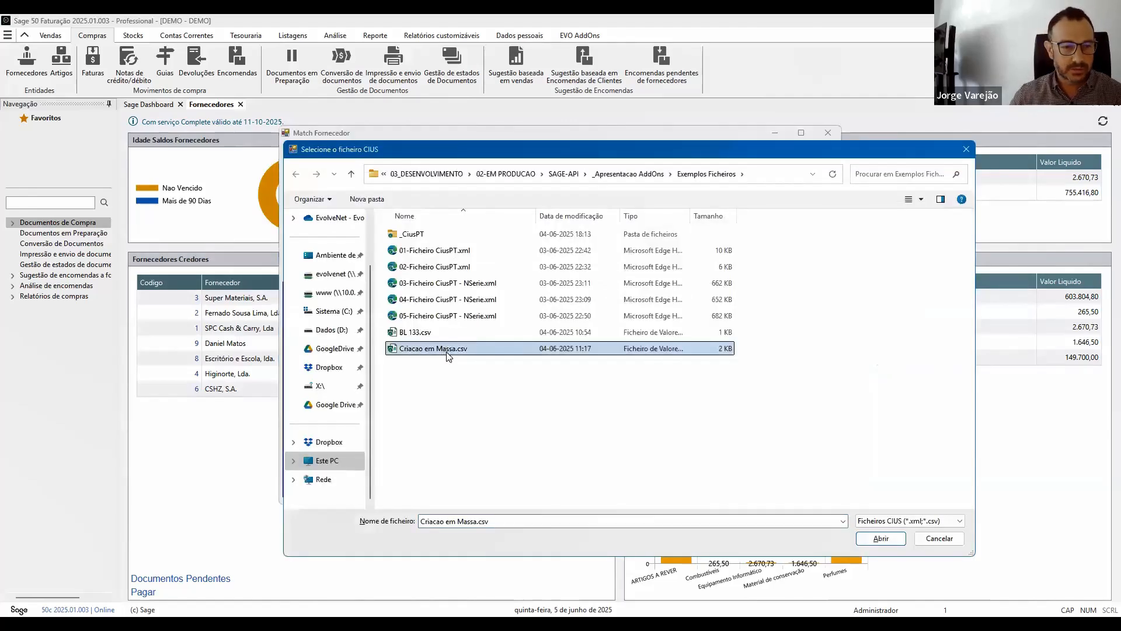
double_click(446, 351)
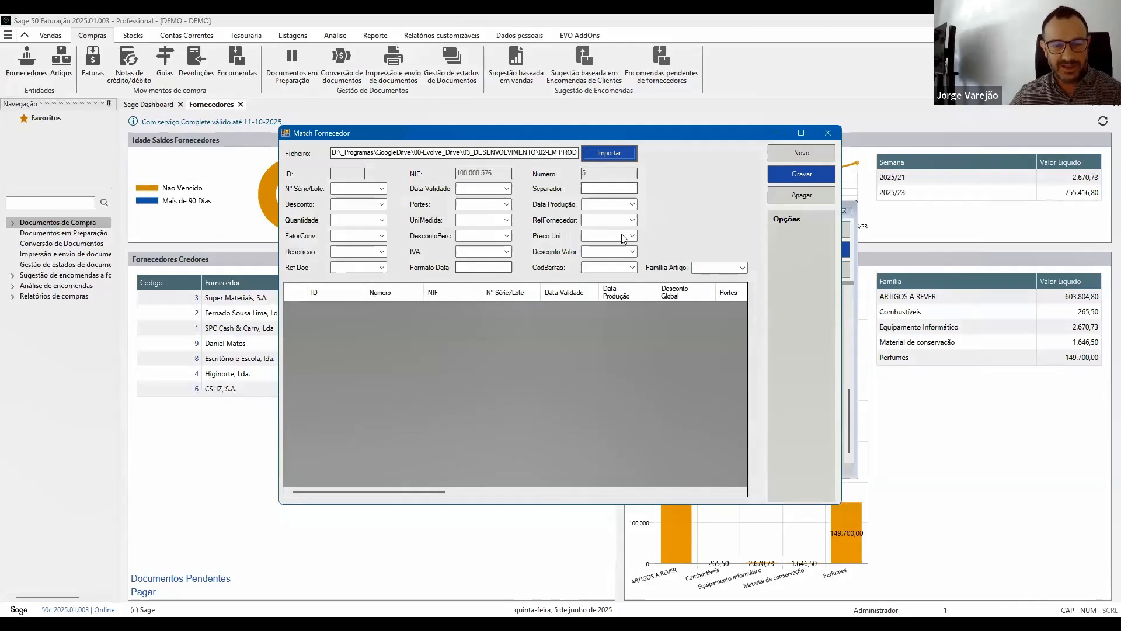
Step: Map Nº Série/Lote to Lot and set Separador to ";", leaving Data Validade and Data Produção blank
left_click(381, 188)
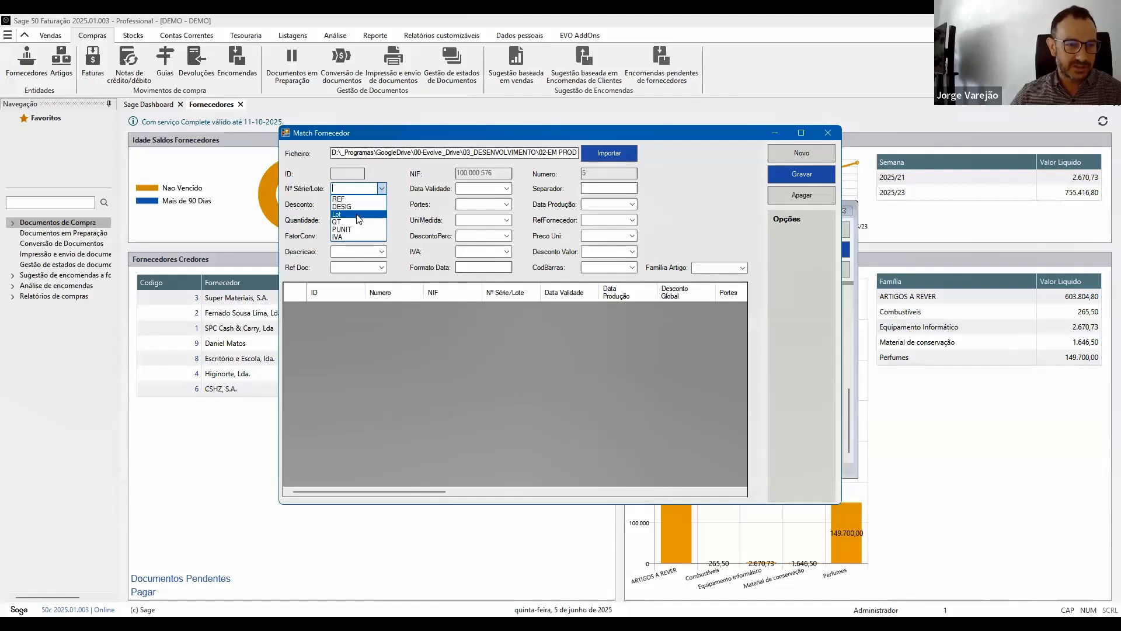
left_click(355, 215)
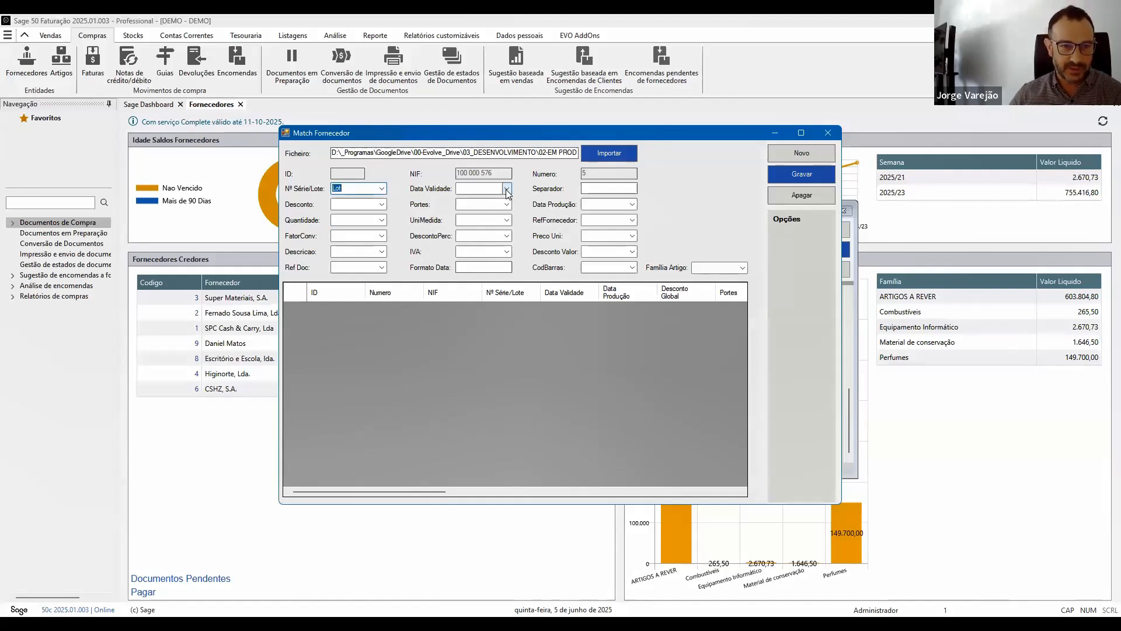
left_click(506, 188)
left_click(607, 188)
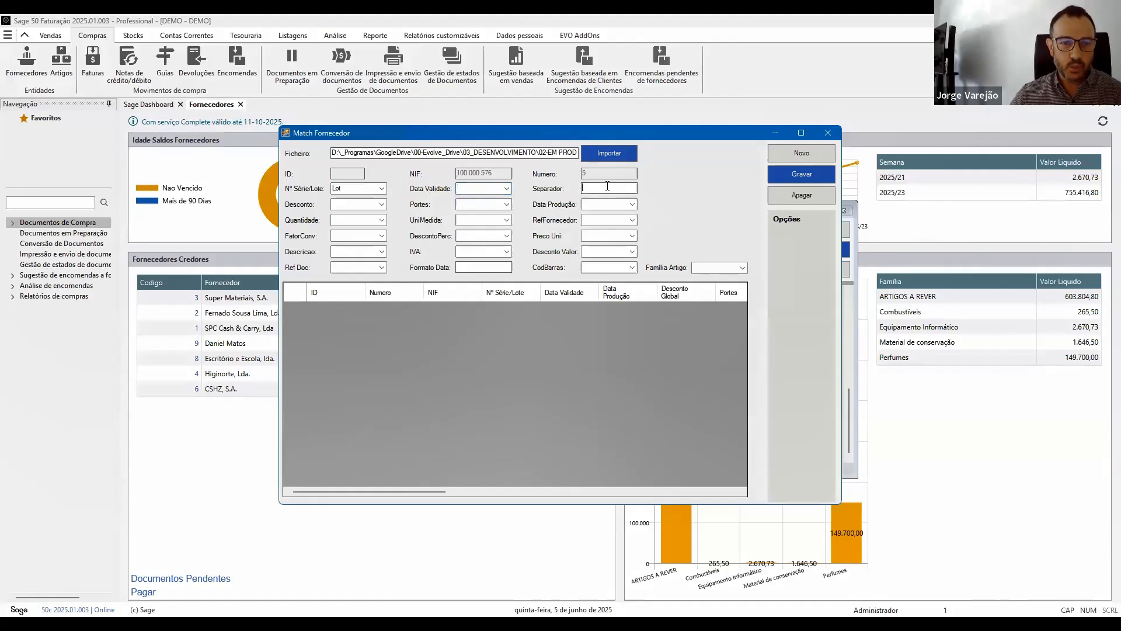
type(";")
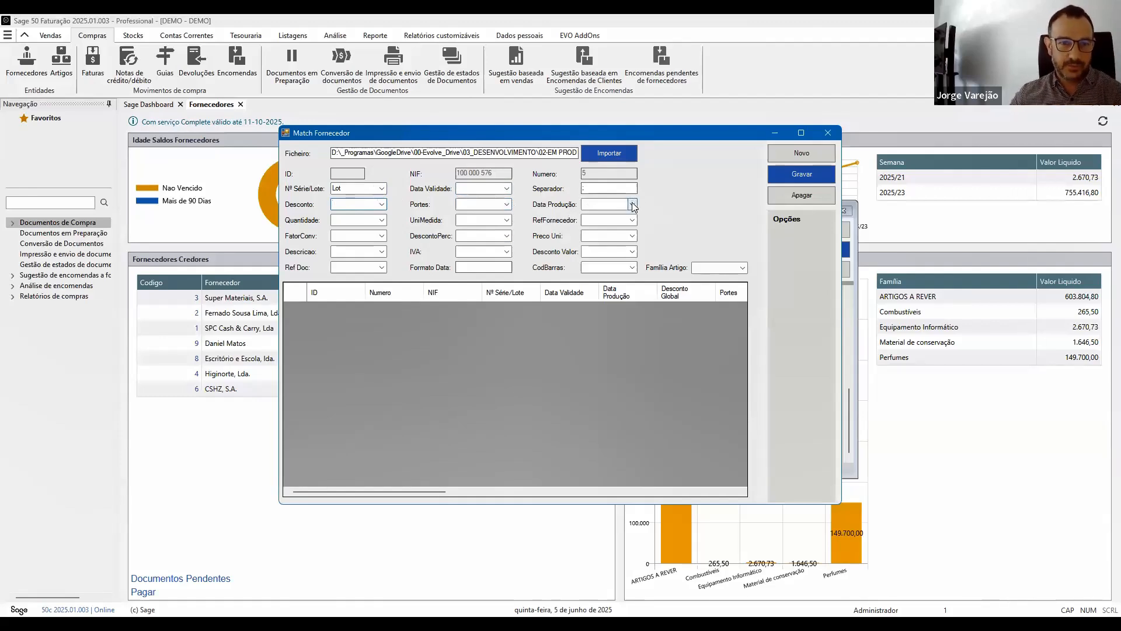
left_click(633, 204)
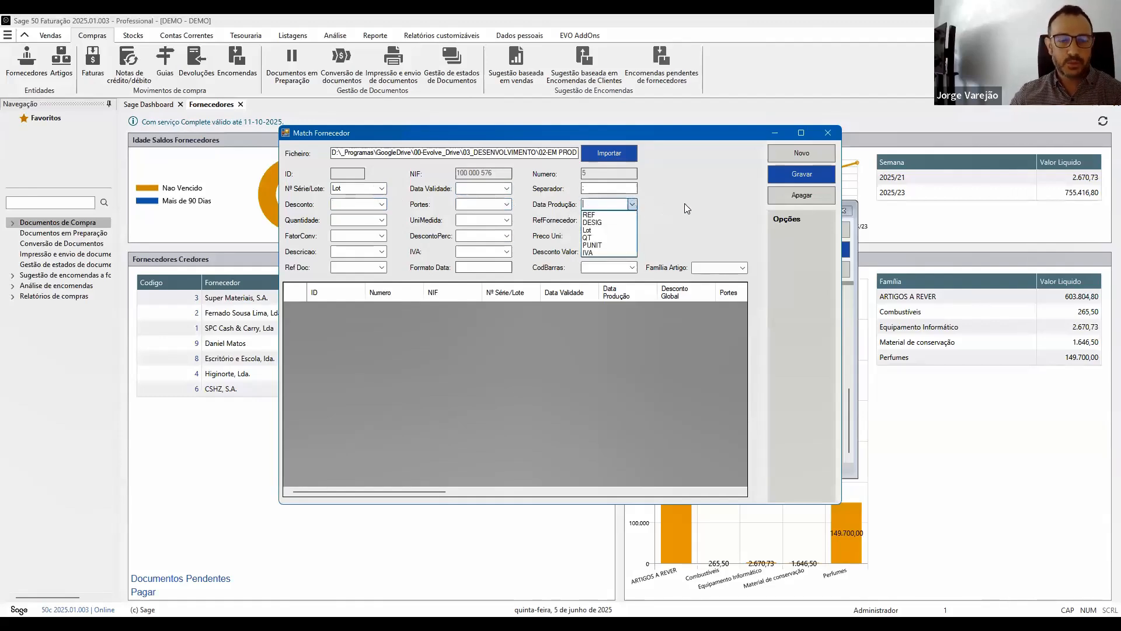
left_click(622, 204)
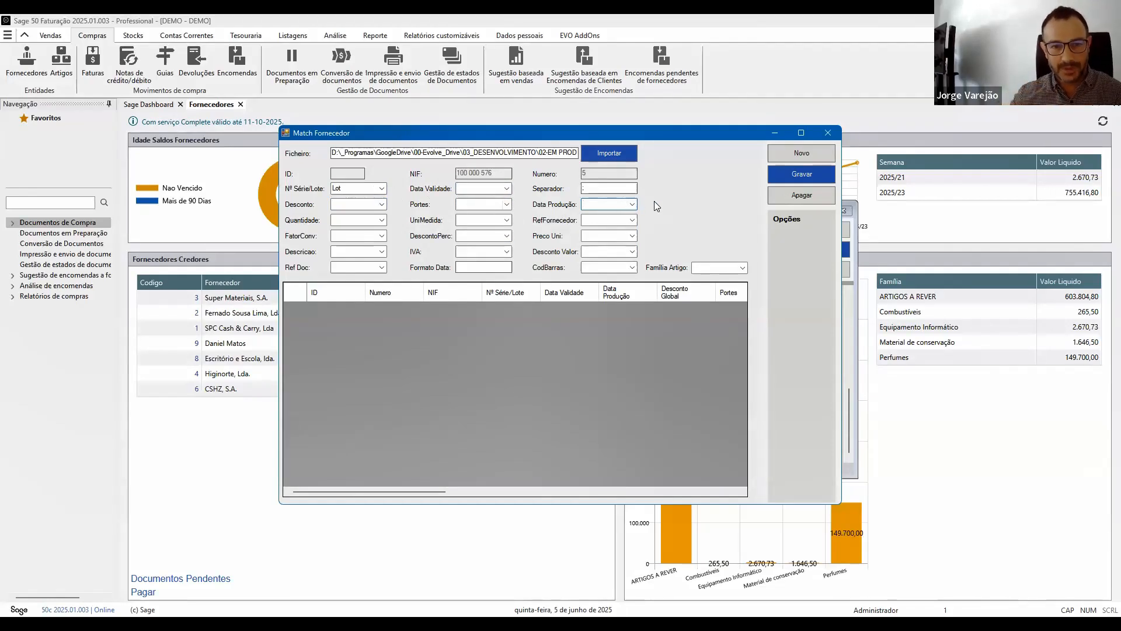
Step: Map Quantidade to QT and RefFornecedor to REF, leaving UniMedida blank
left_click(381, 219)
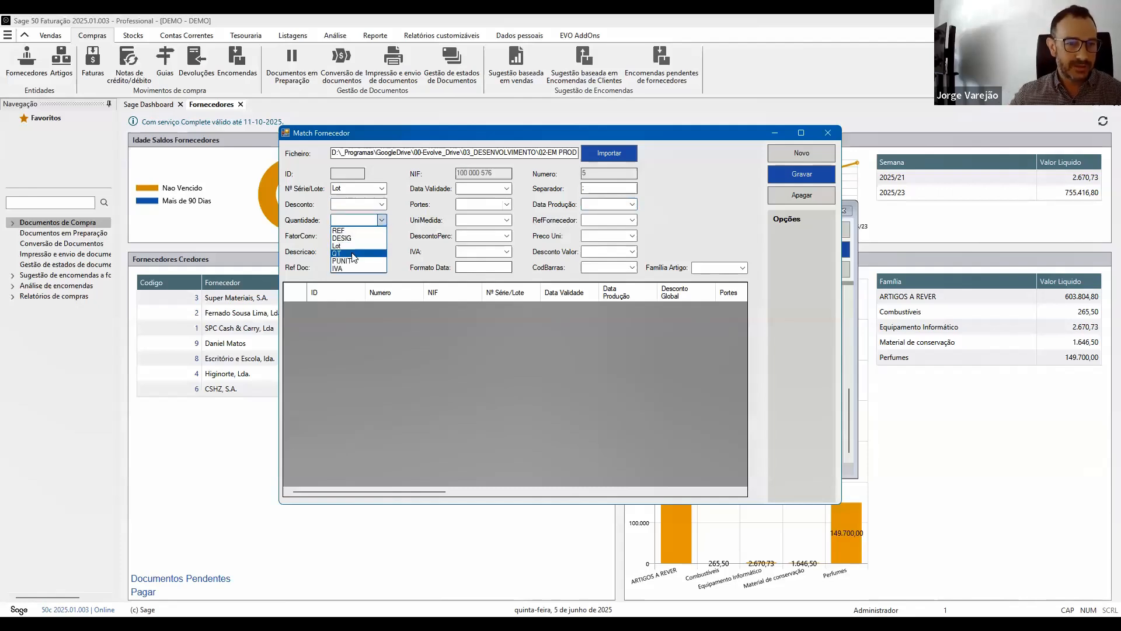
left_click(354, 254)
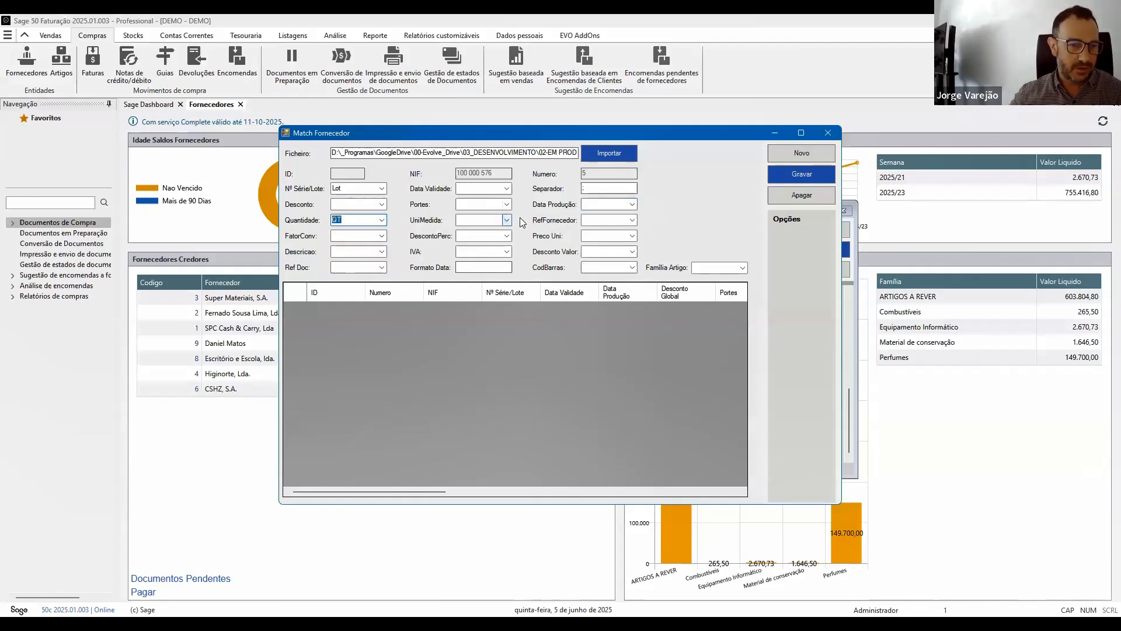
left_click(507, 220)
left_click(626, 220)
left_click(632, 220)
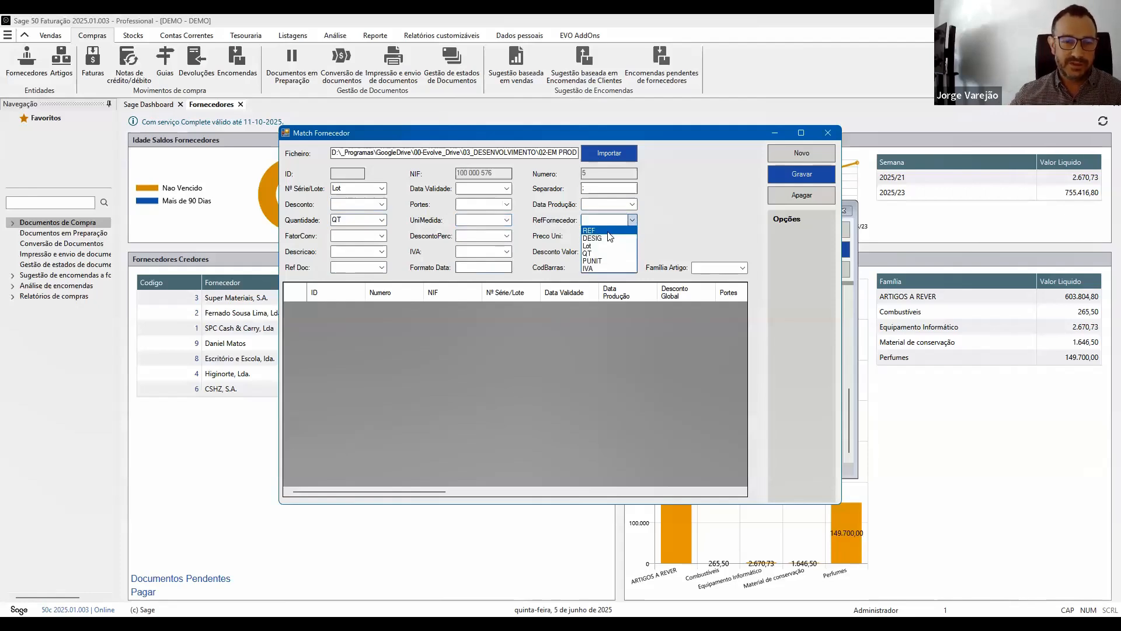
left_click(608, 231)
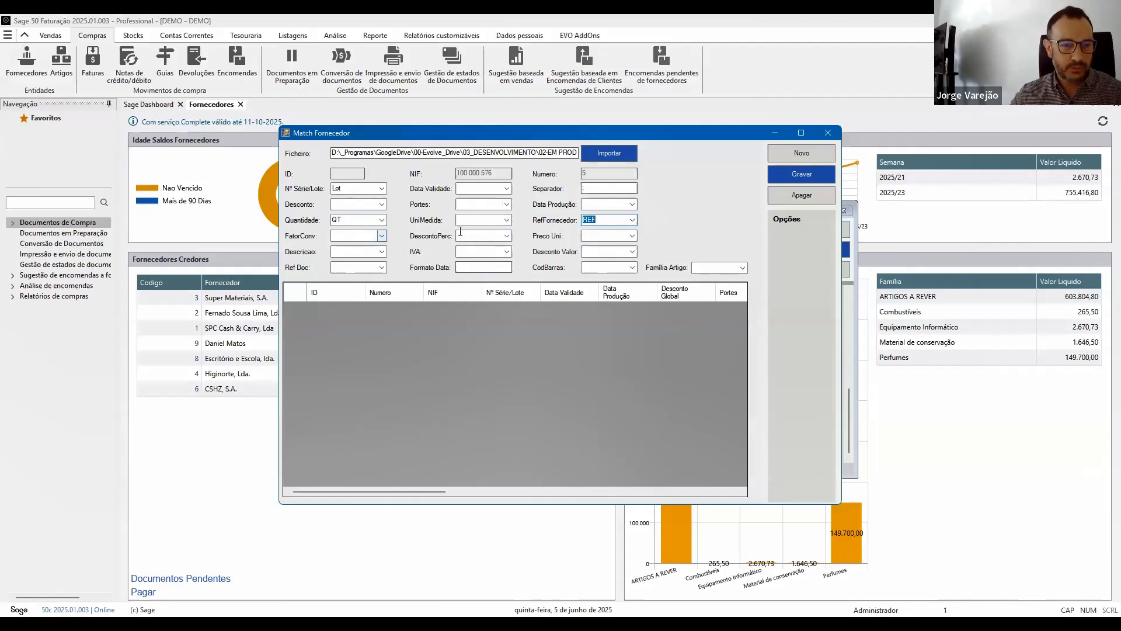
Step: Map Preco Uni to PUNIT, Descricao to DESIG and IVA to IVA in the supplier match
left_click(630, 236)
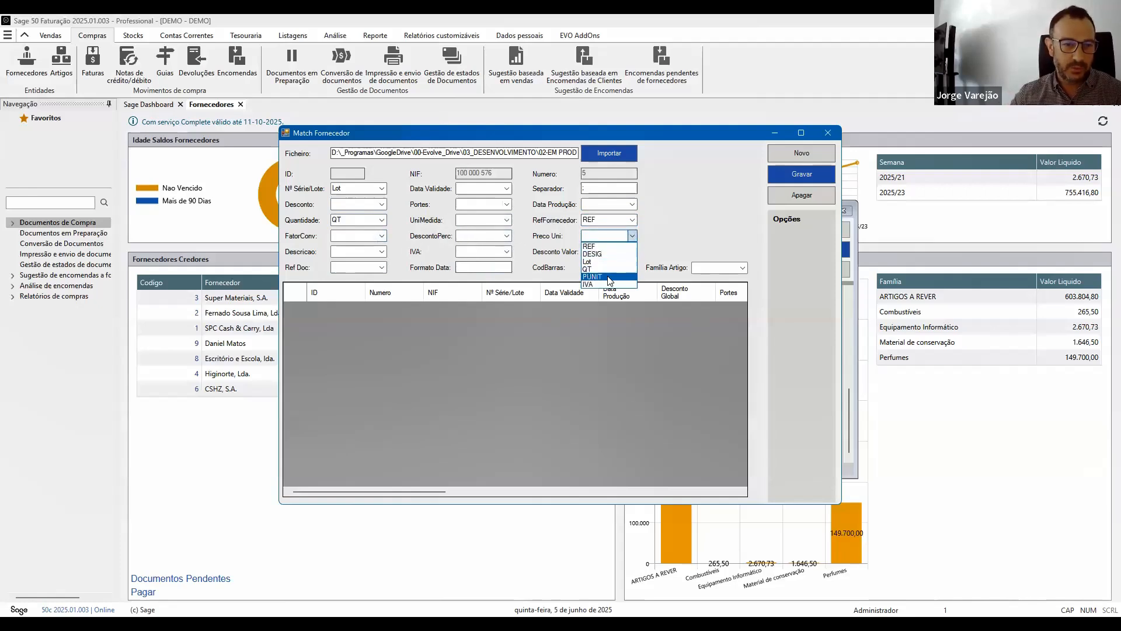
left_click(609, 277)
left_click(381, 251)
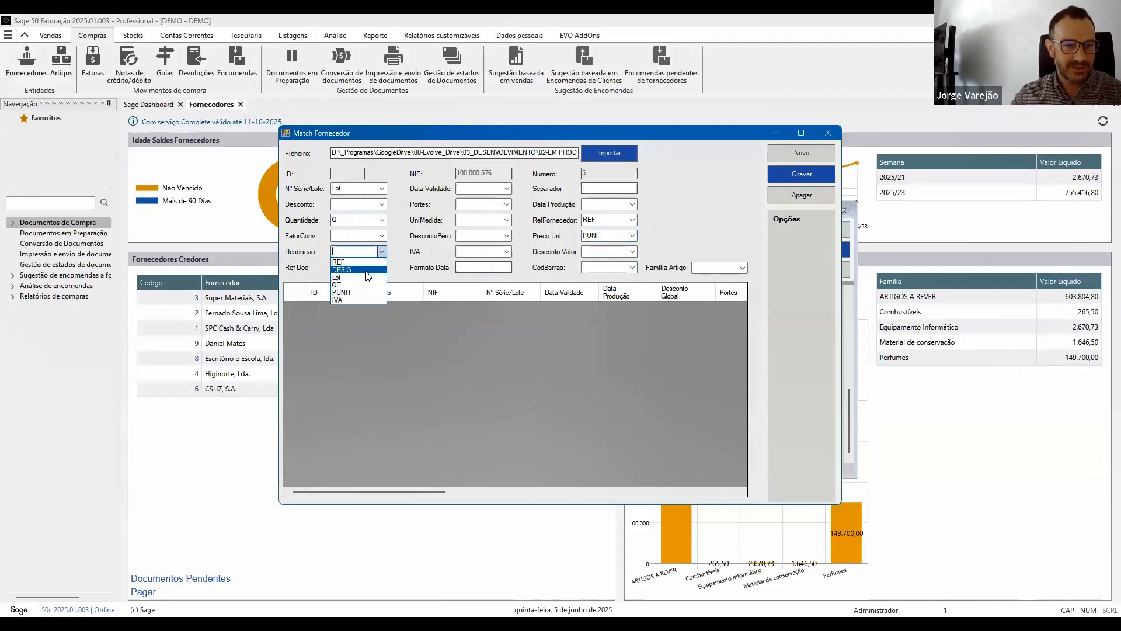
left_click(367, 271)
left_click(507, 252)
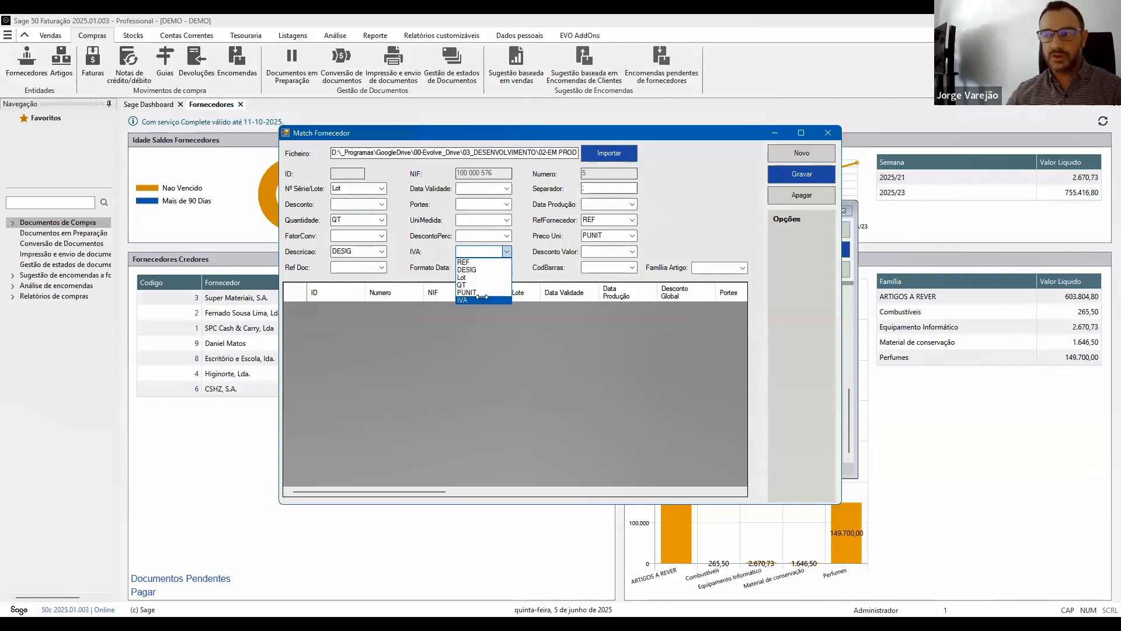
left_click(481, 300)
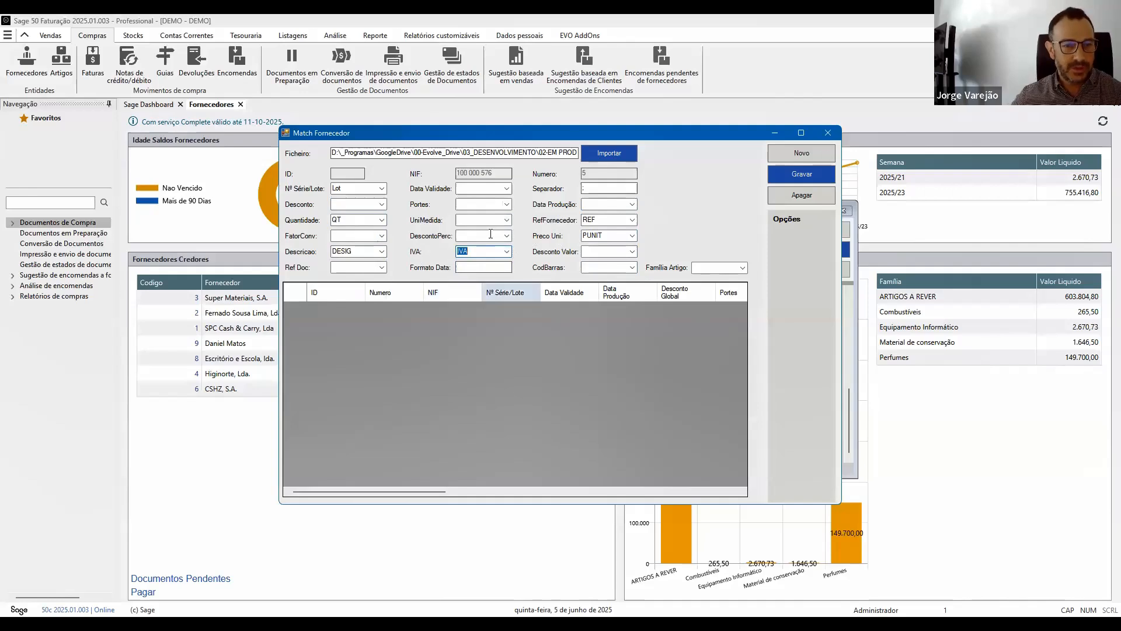
left_click(507, 251)
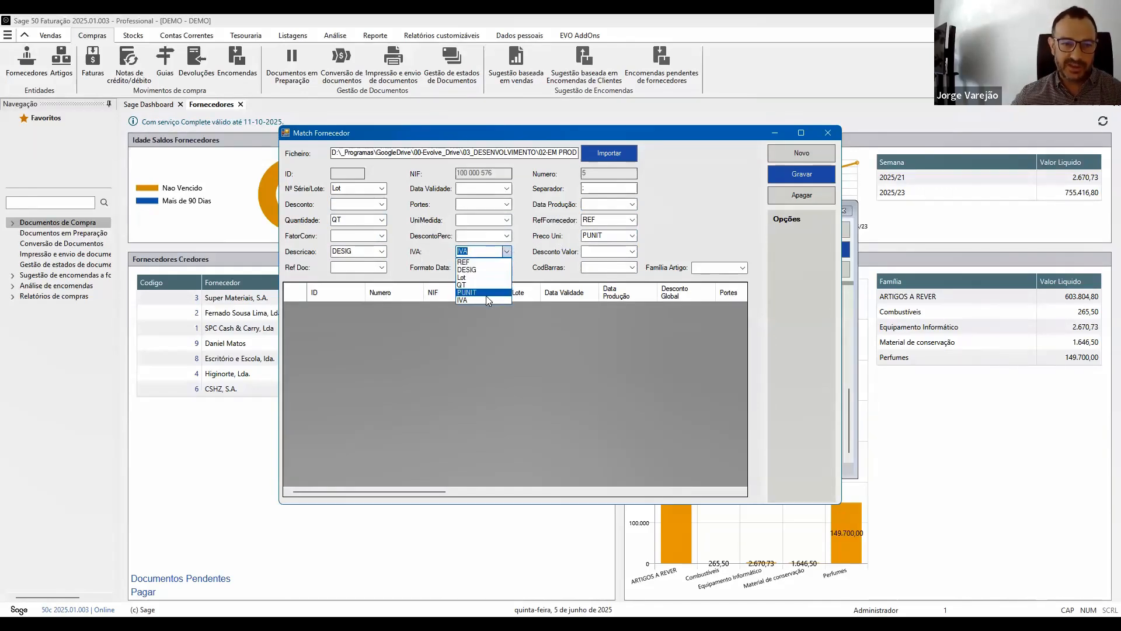
left_click(486, 299)
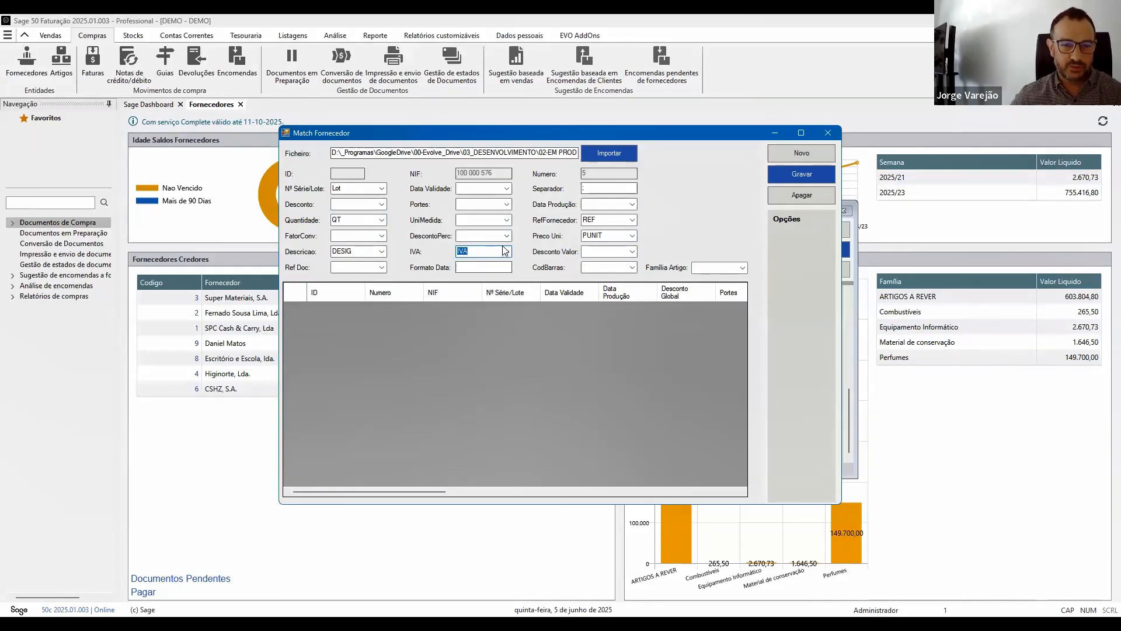
Step: Leave CodBarras blank and save the field match for the supplier
left_click(633, 266)
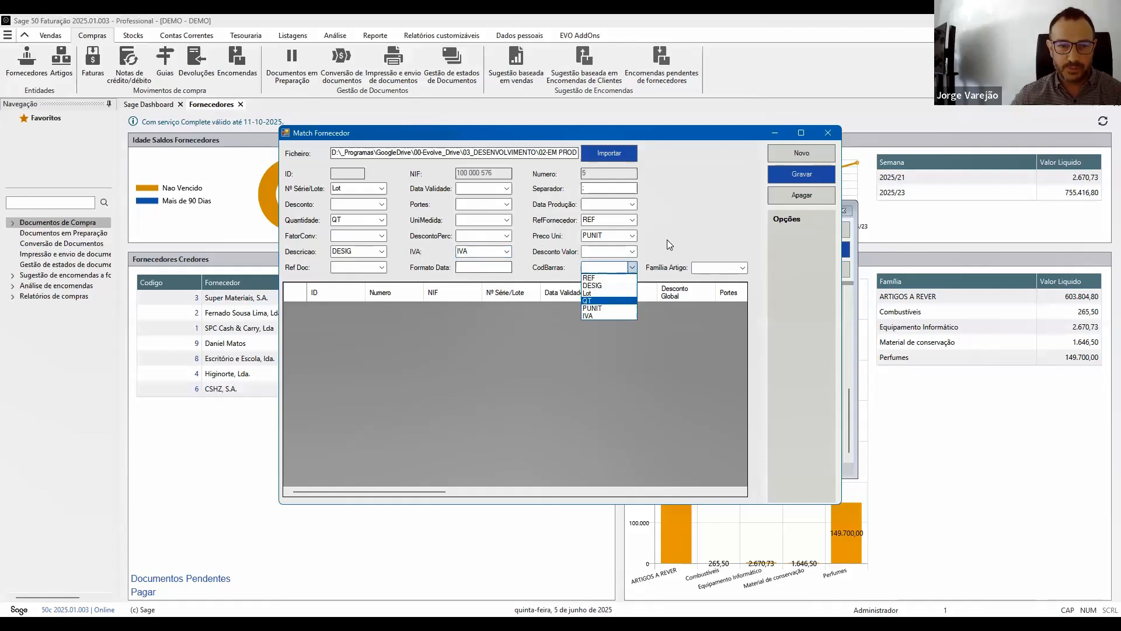
left_click(783, 174)
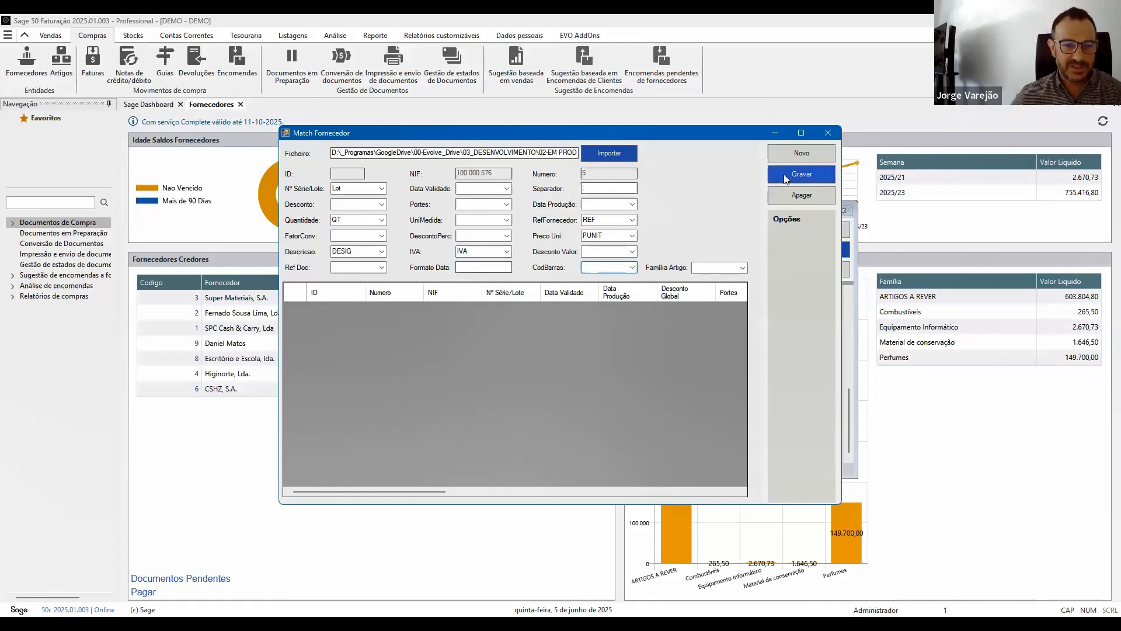
left_click(783, 174)
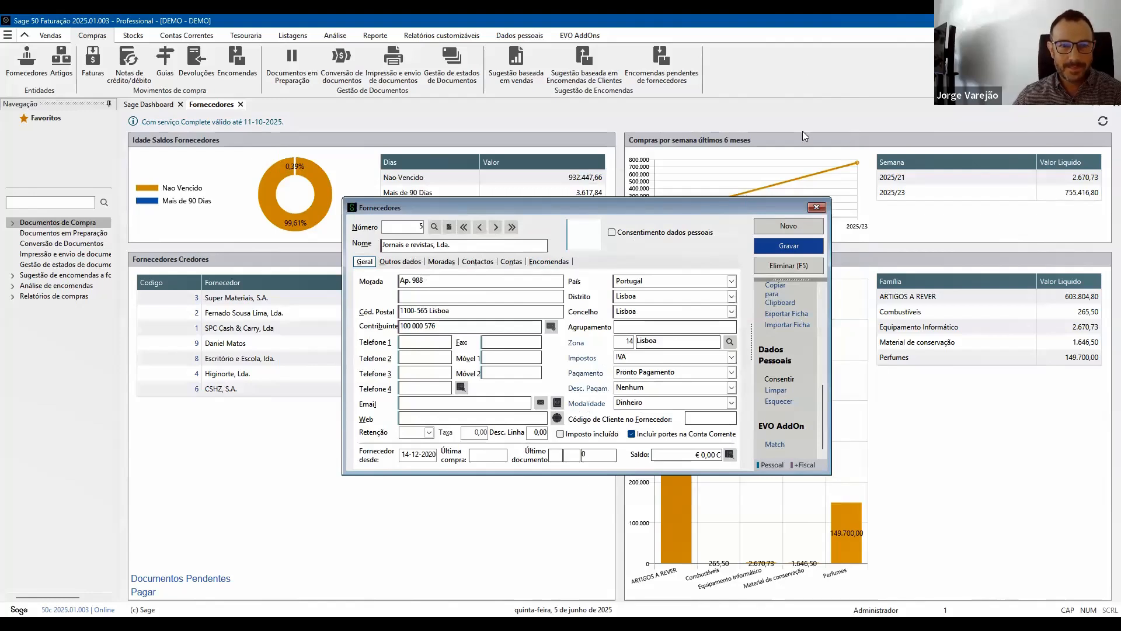
Step: Open the Cius file import and import "Criacao em Massa.csv" for supplier 5 (Jornais e revistas, Lda.)
left_click(593, 36)
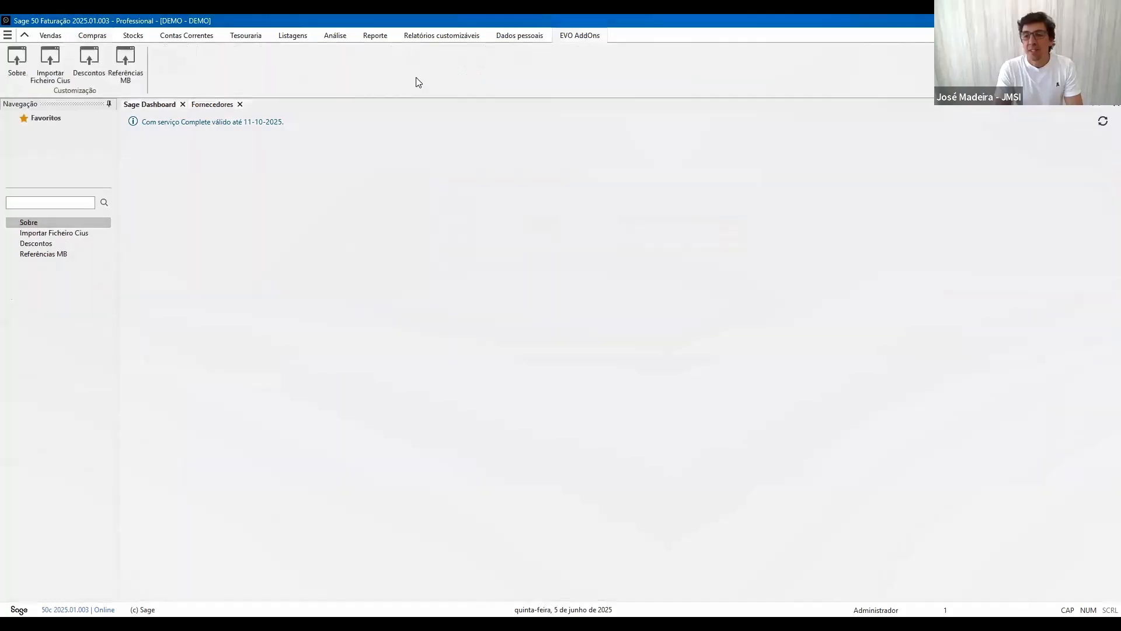
left_click(50, 61)
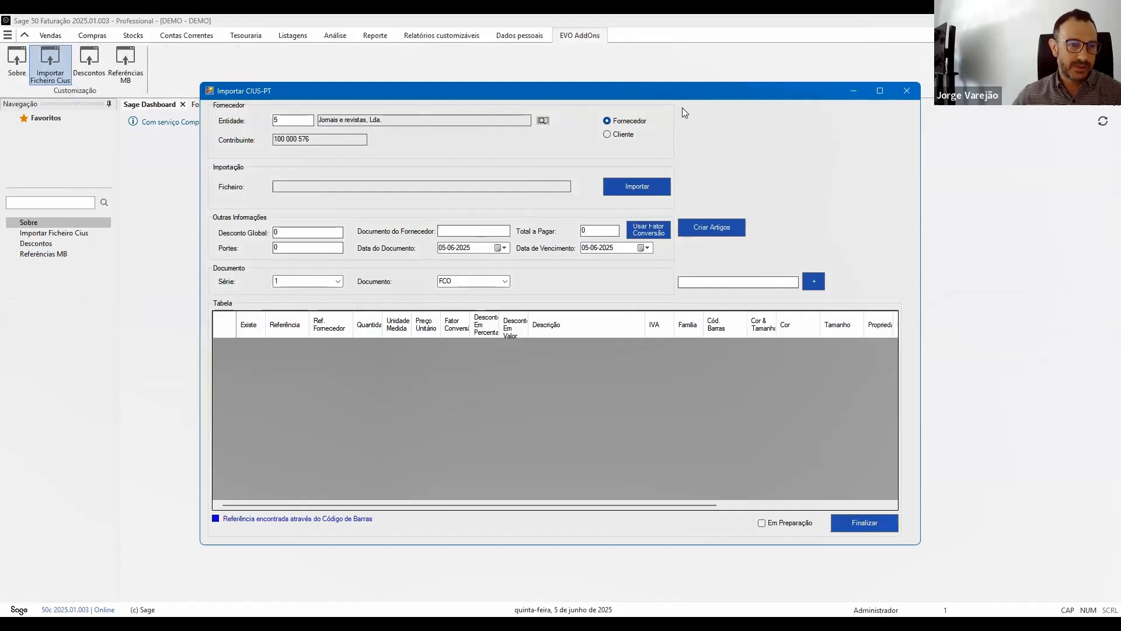
left_click(637, 186)
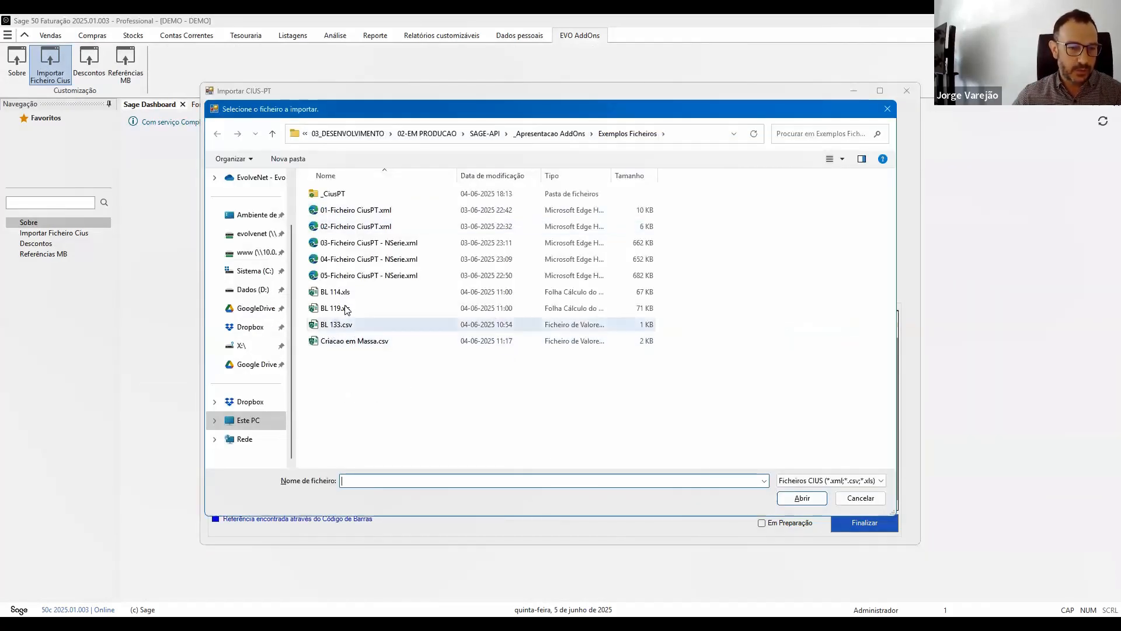
left_click(346, 309)
left_click(352, 342)
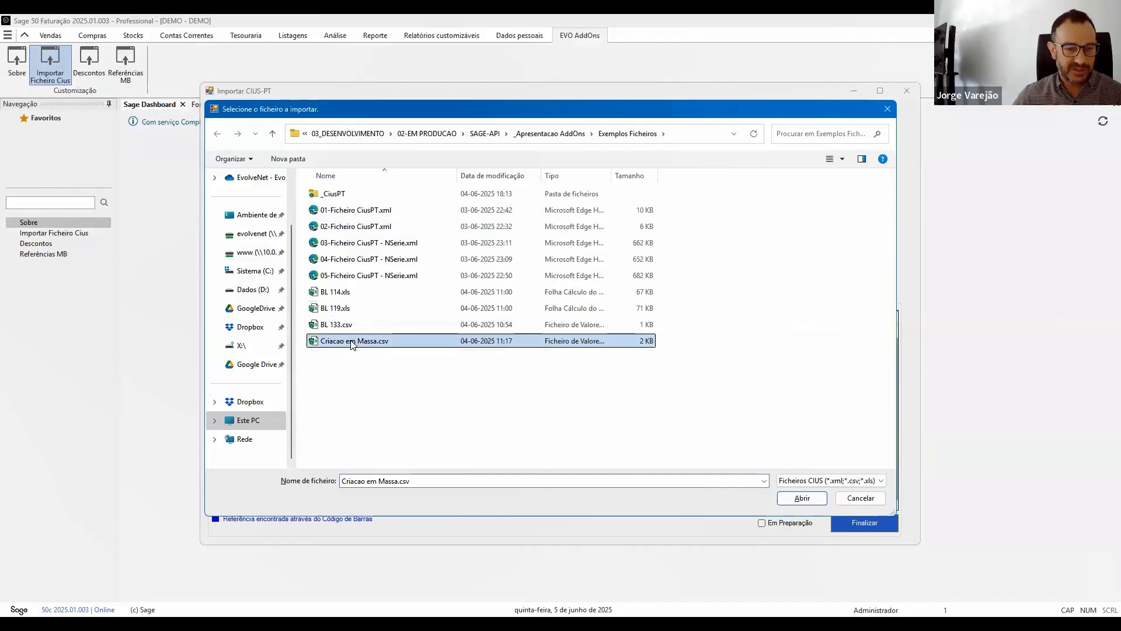
double_click(351, 343)
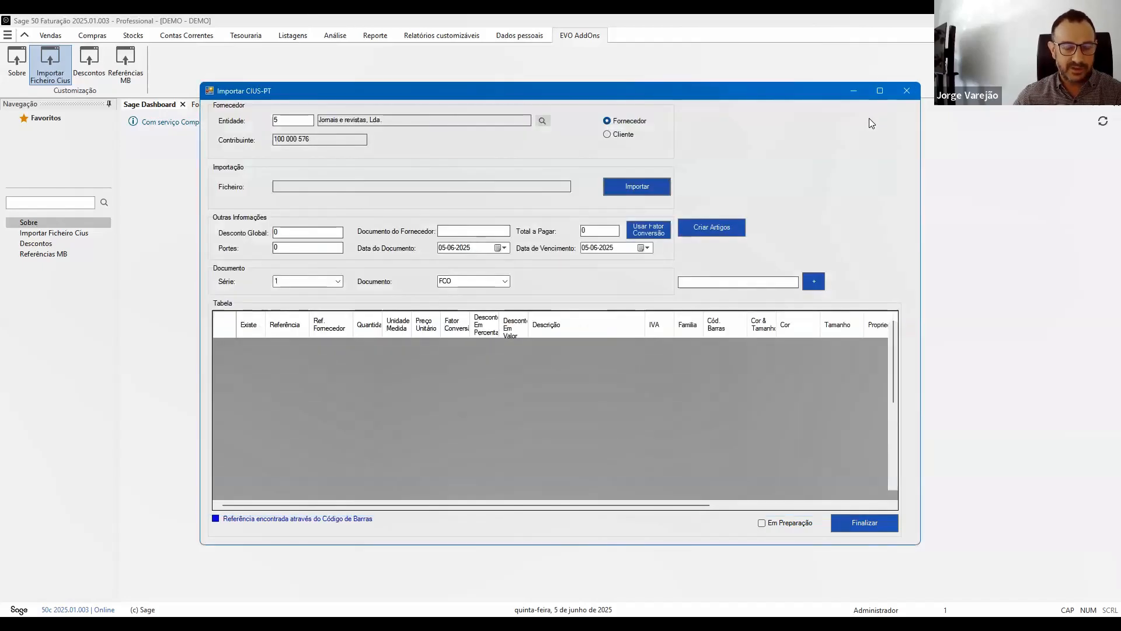
Step: Check the imported article lines and finalise them as an FCO document in series 1
left_click(880, 90)
scroll(263, 416, "down", 3)
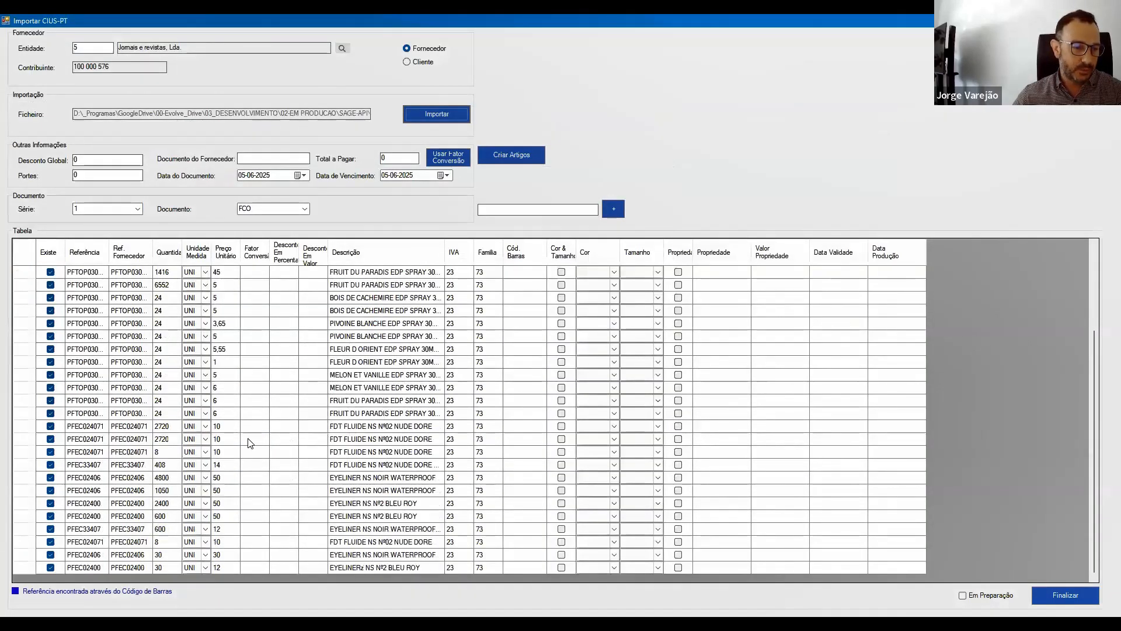
scroll(232, 451, "up", 3)
scroll(233, 453, "down", 3)
scroll(292, 451, "up", 3)
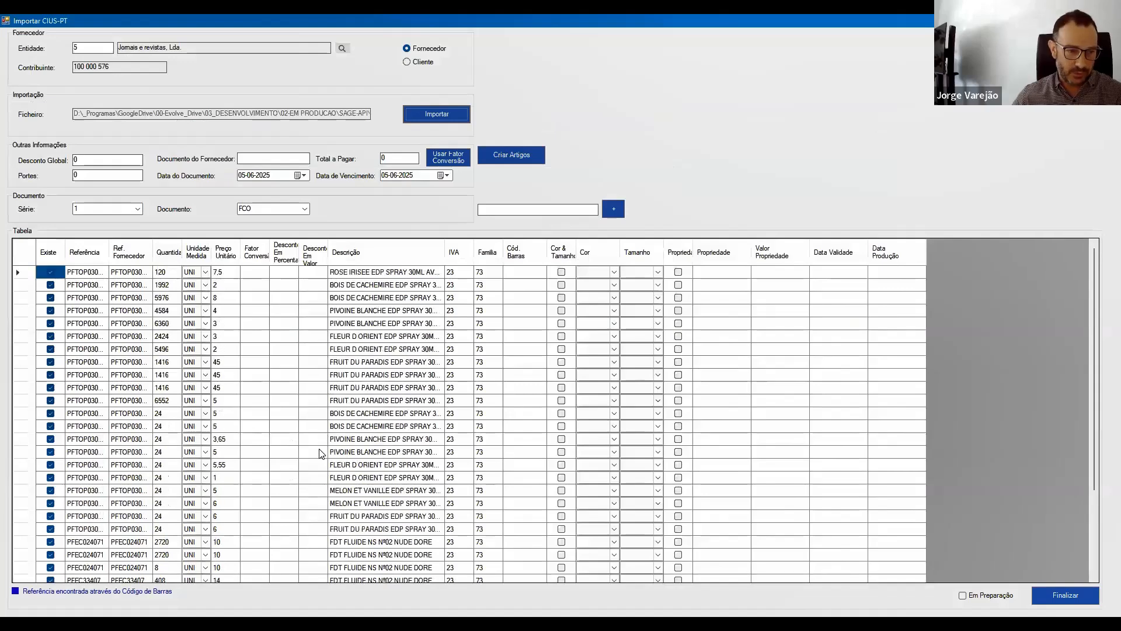
scroll(343, 448, "down", 3)
scroll(344, 449, "up", 3)
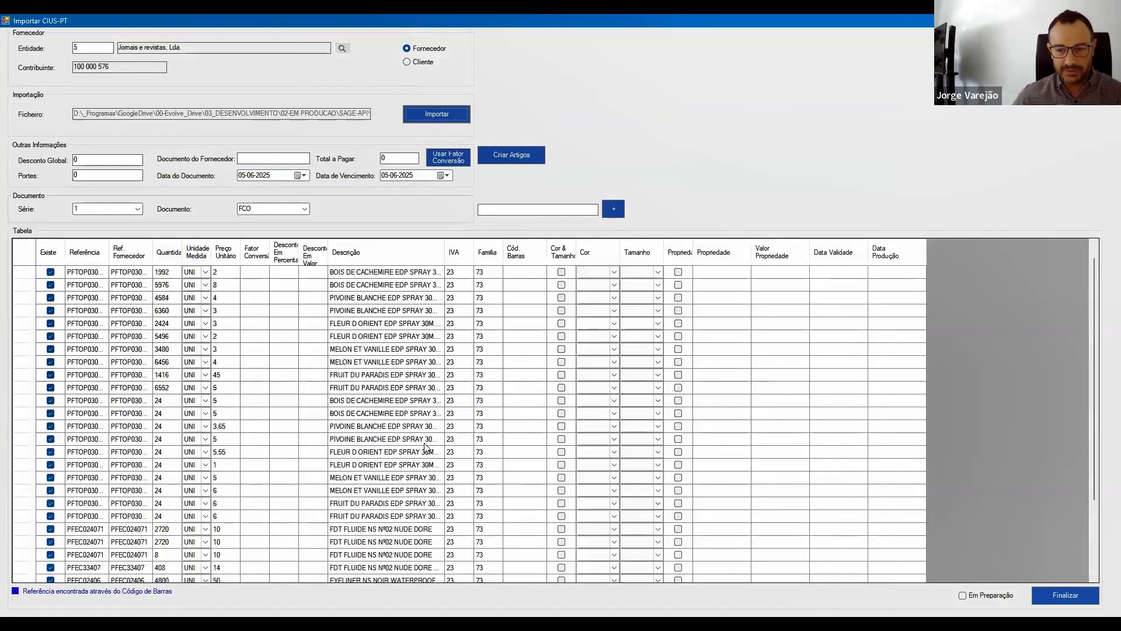
scroll(425, 447, "down", 3)
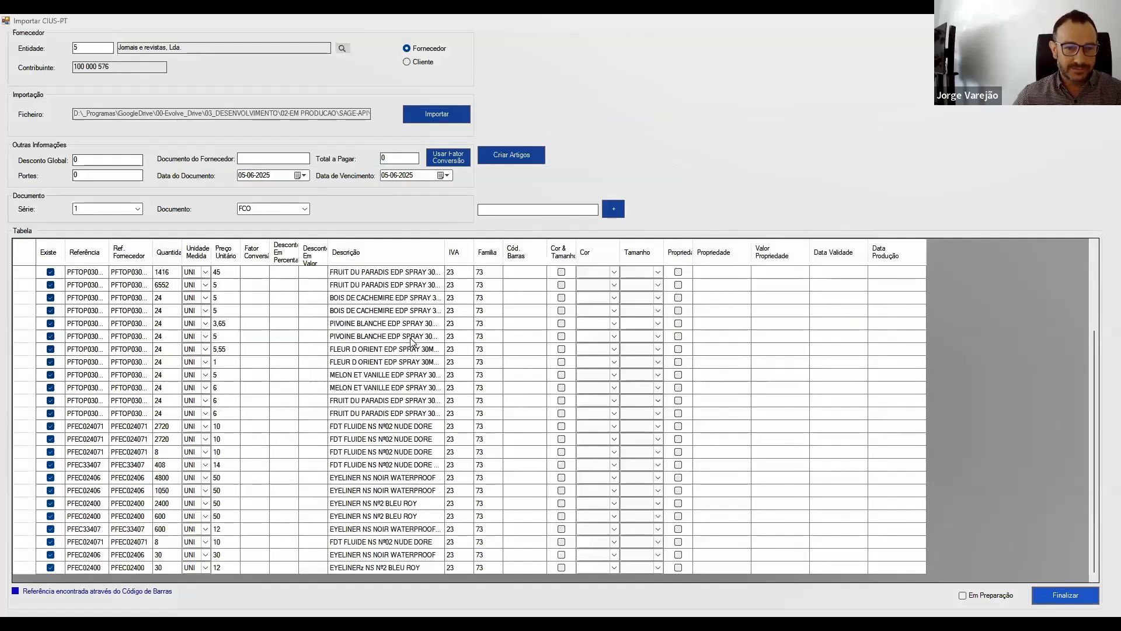
left_click(603, 361)
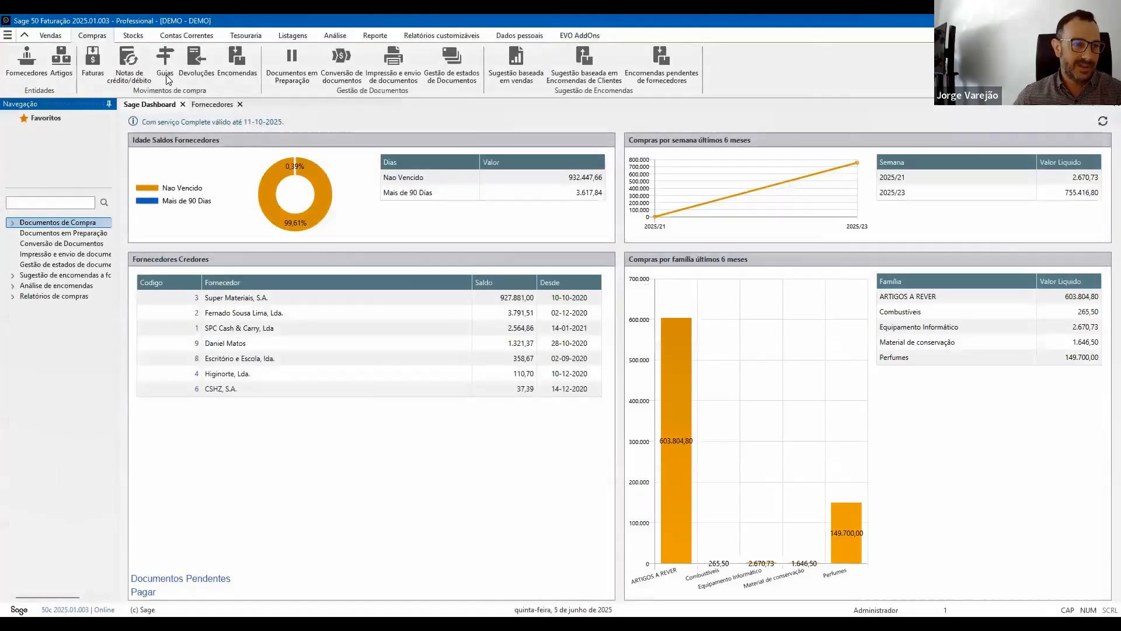
Step: Open the purchase invoices and display the most recent V/Fatura document
left_click(93, 61)
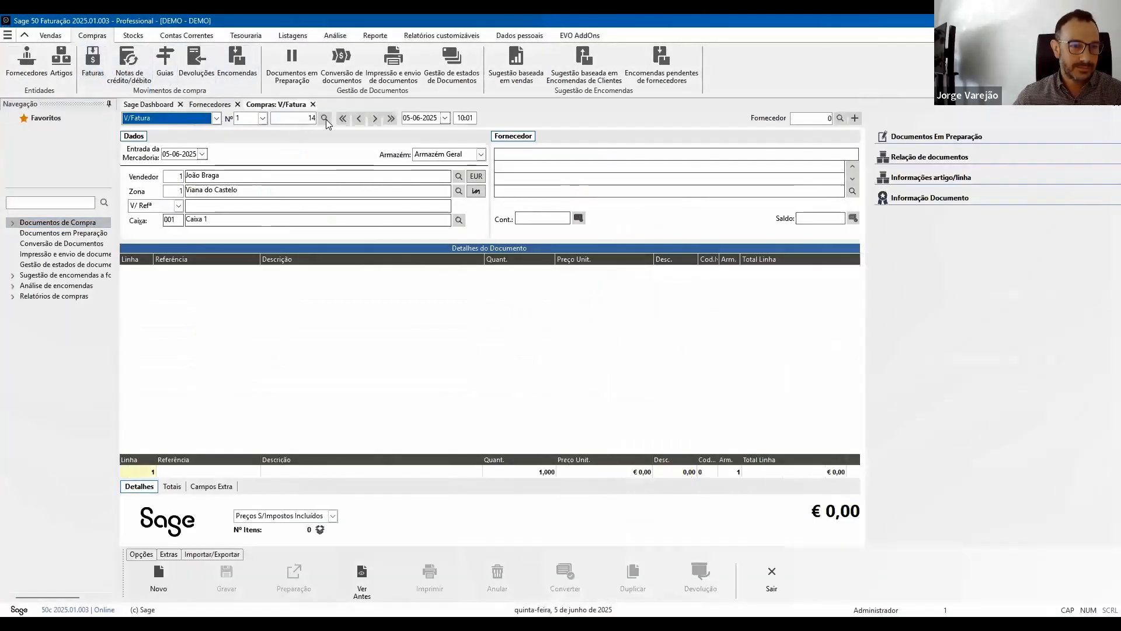
left_click(391, 118)
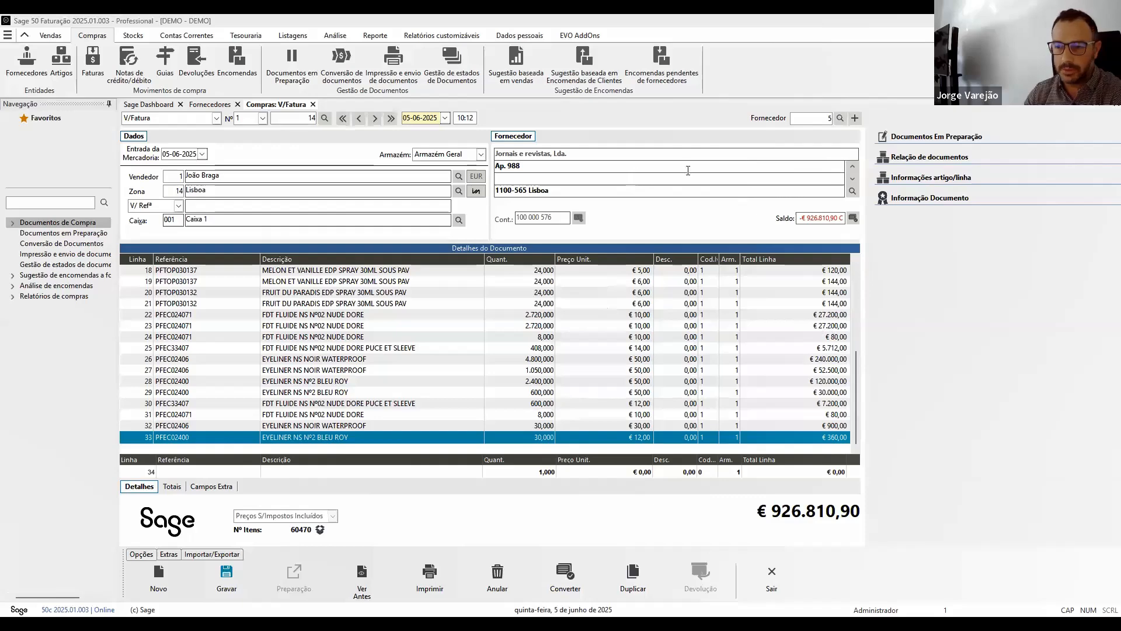
Step: Reopen the Cius file import and select supplier 5 (Jornais e revistas, Lda.)
left_click(583, 40)
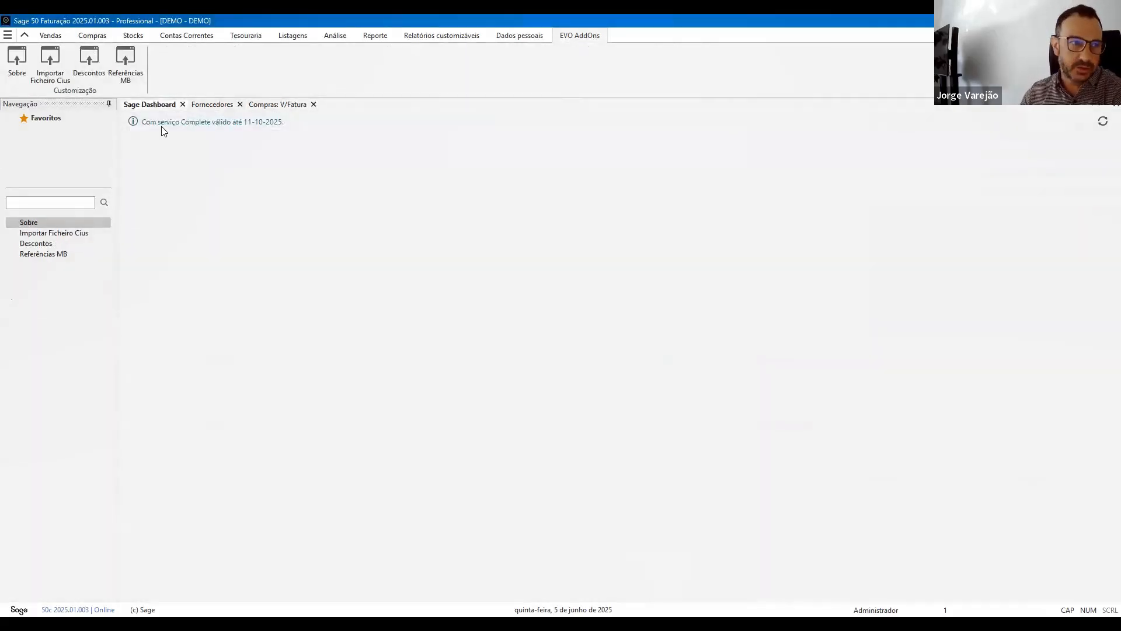
left_click(51, 66)
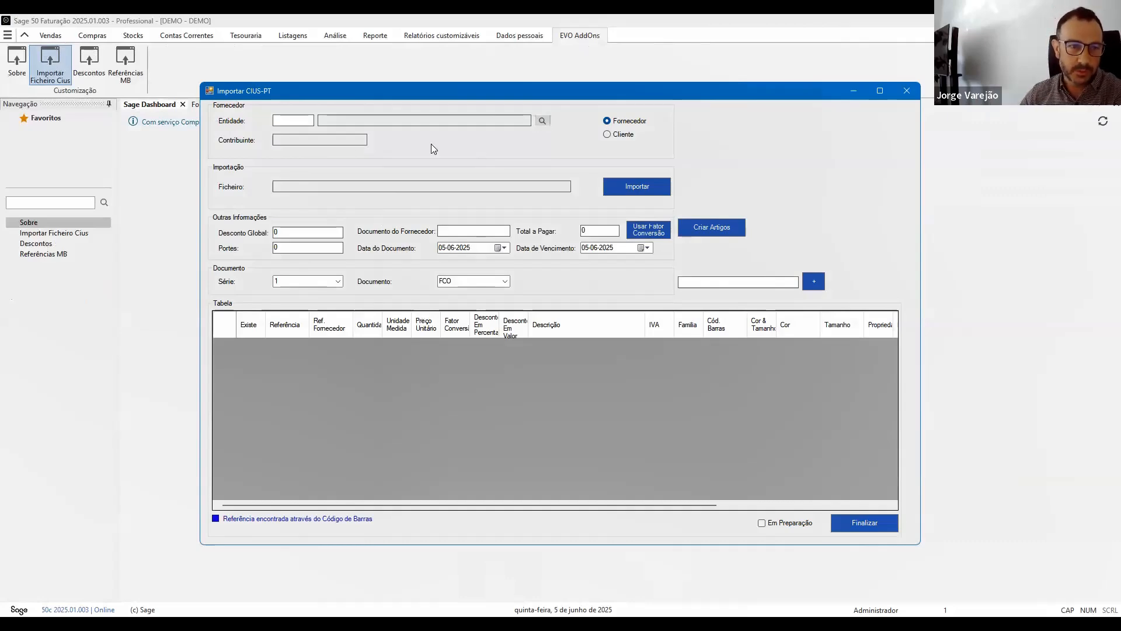
left_click(542, 120)
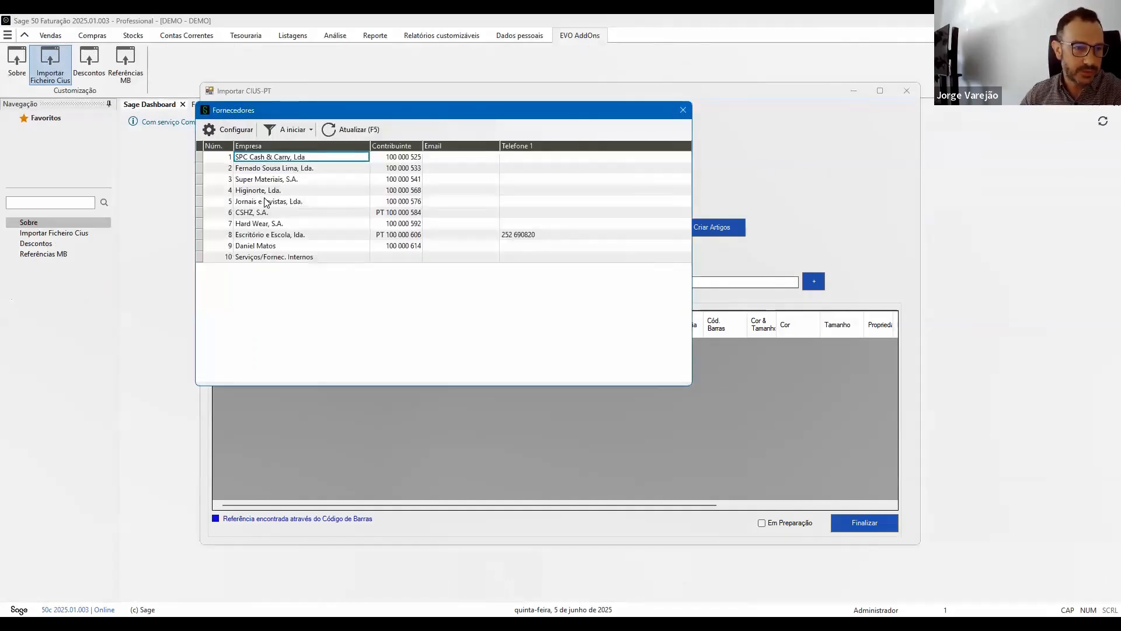
double_click(258, 202)
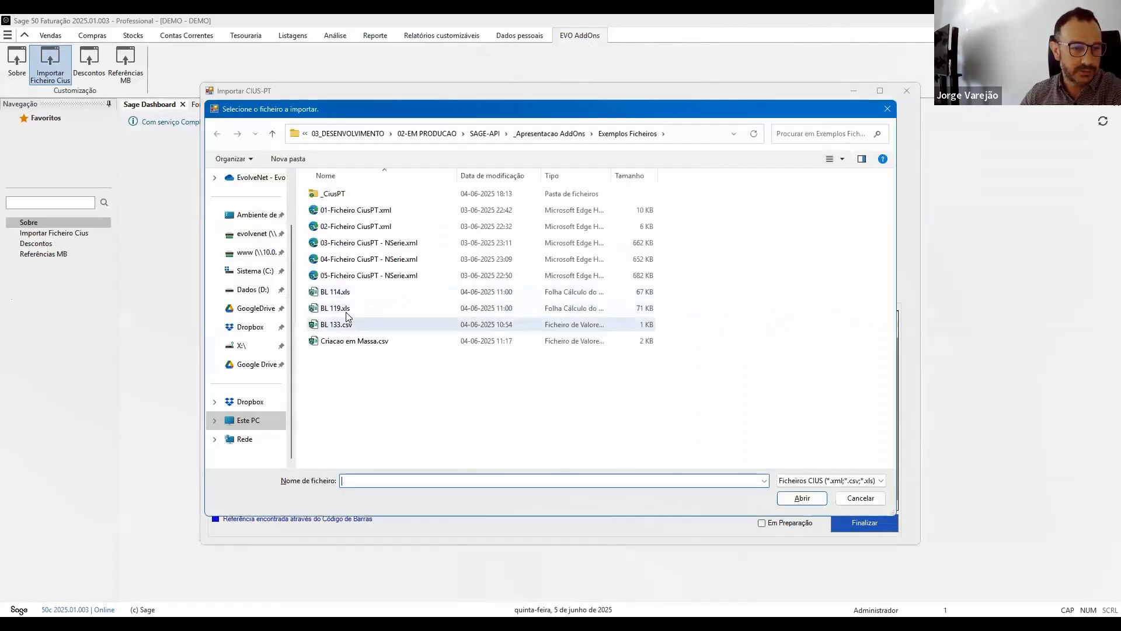
Step: Try importing "BL 119.xls" for the supplier, and replace it with "BL 133.csv"
double_click(345, 311)
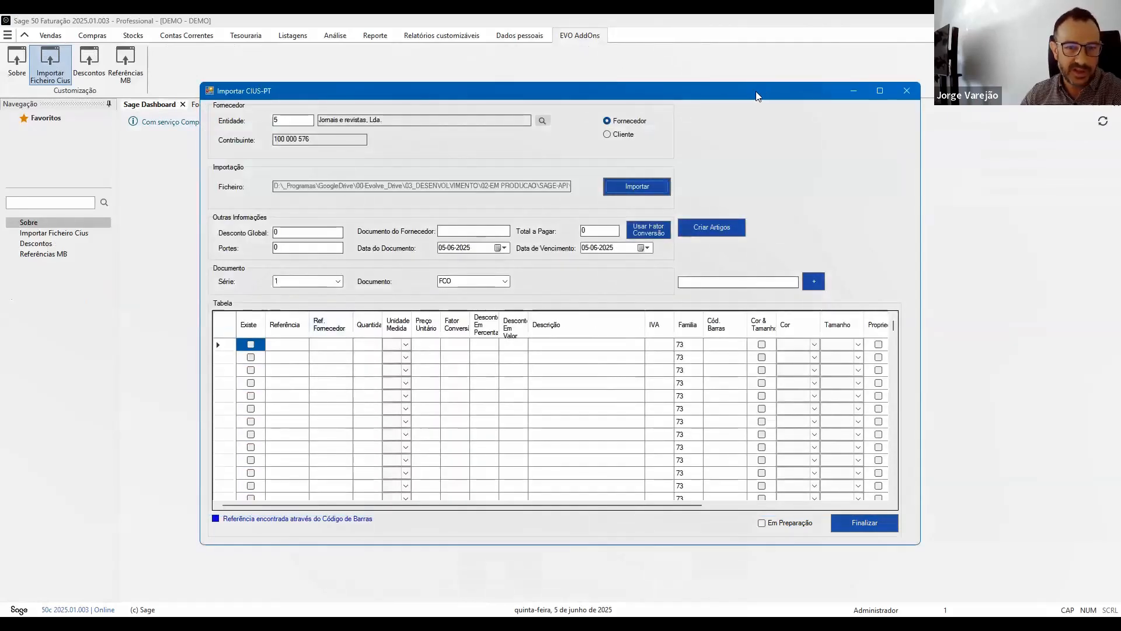
left_click(628, 191)
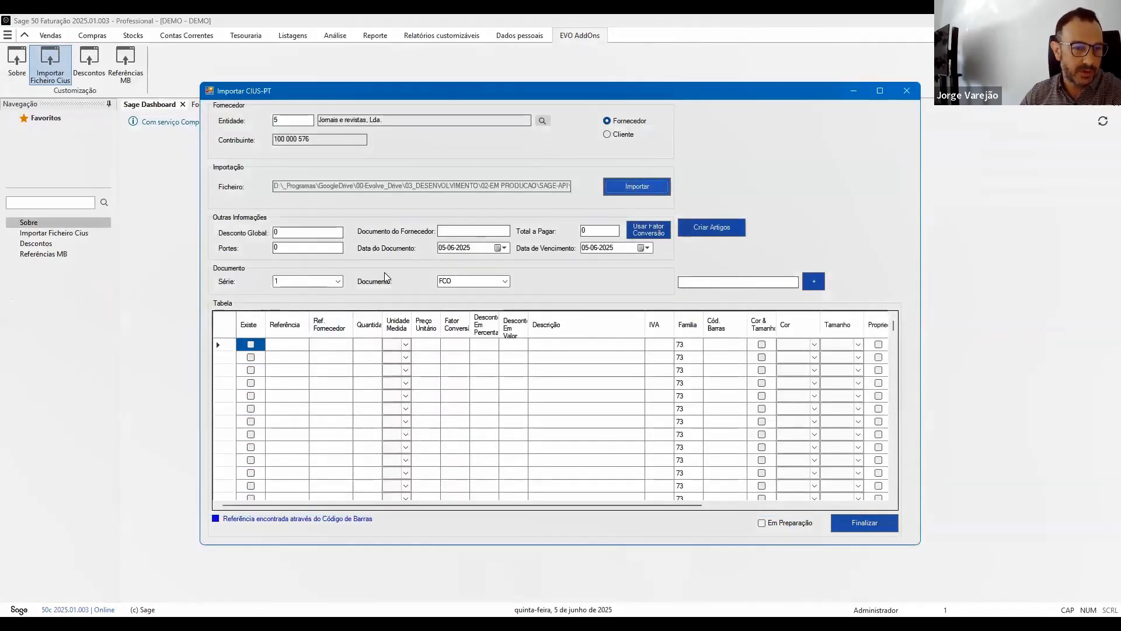
left_click(341, 325)
double_click(507, 323)
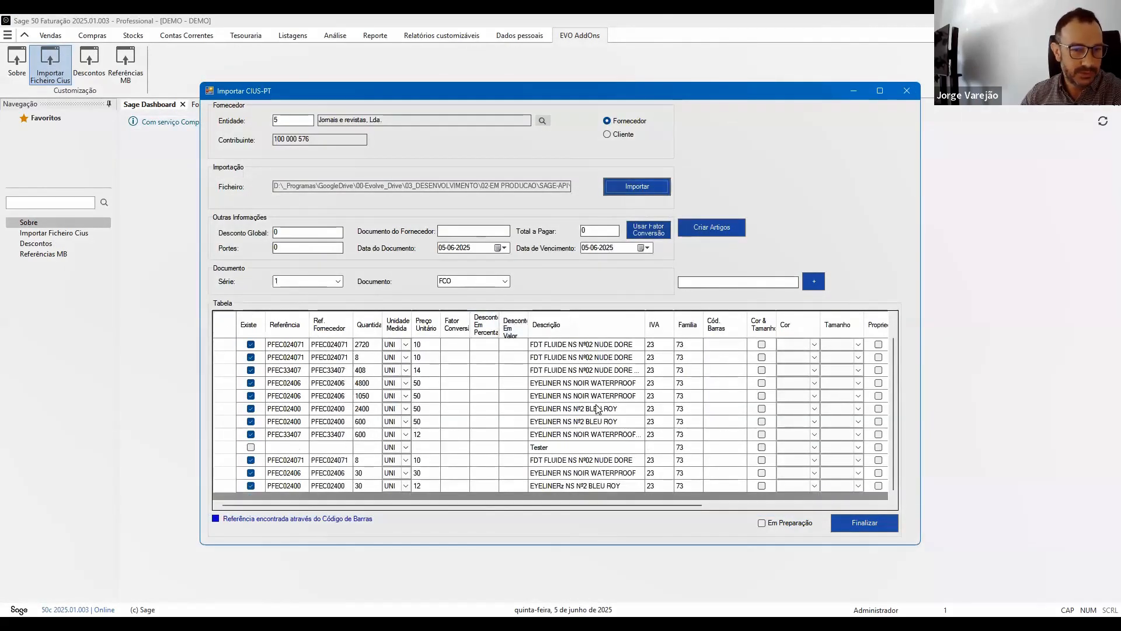
Step: Import "BL 133.csv" once more and try "BL 114.xls" for the same supplier
left_click(635, 187)
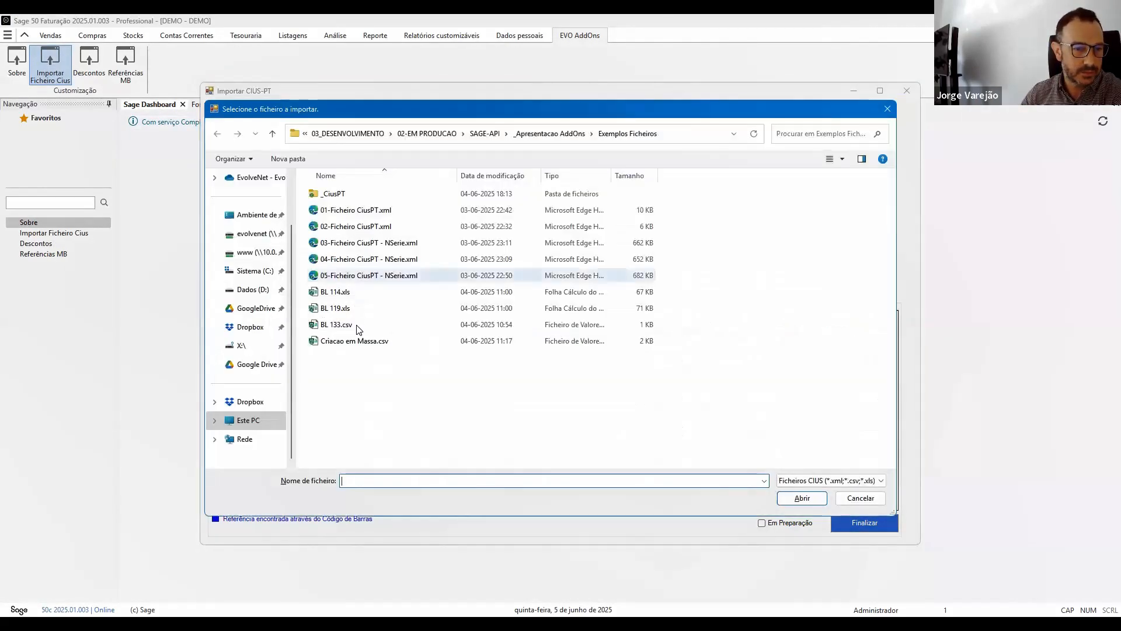
left_click(344, 324)
double_click(353, 331)
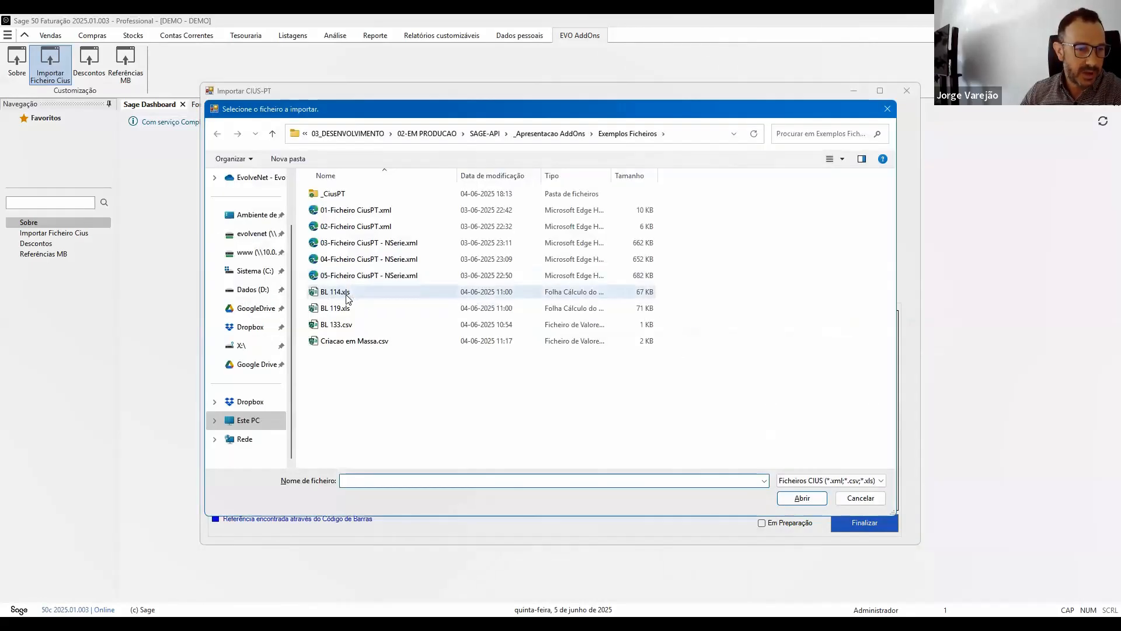
double_click(346, 292)
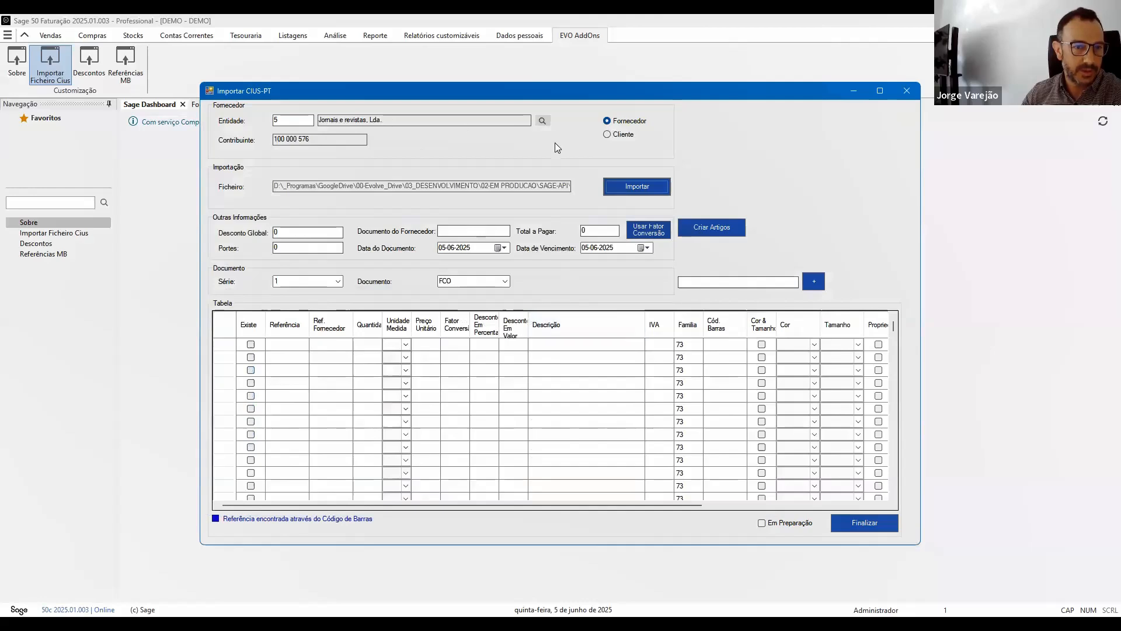
Step: Change the supplier to 1 (SPC Cash & Carry, Lda), import "02-Ficheiro CiusPT.xml" and select supplier reference 101174
left_click(543, 121)
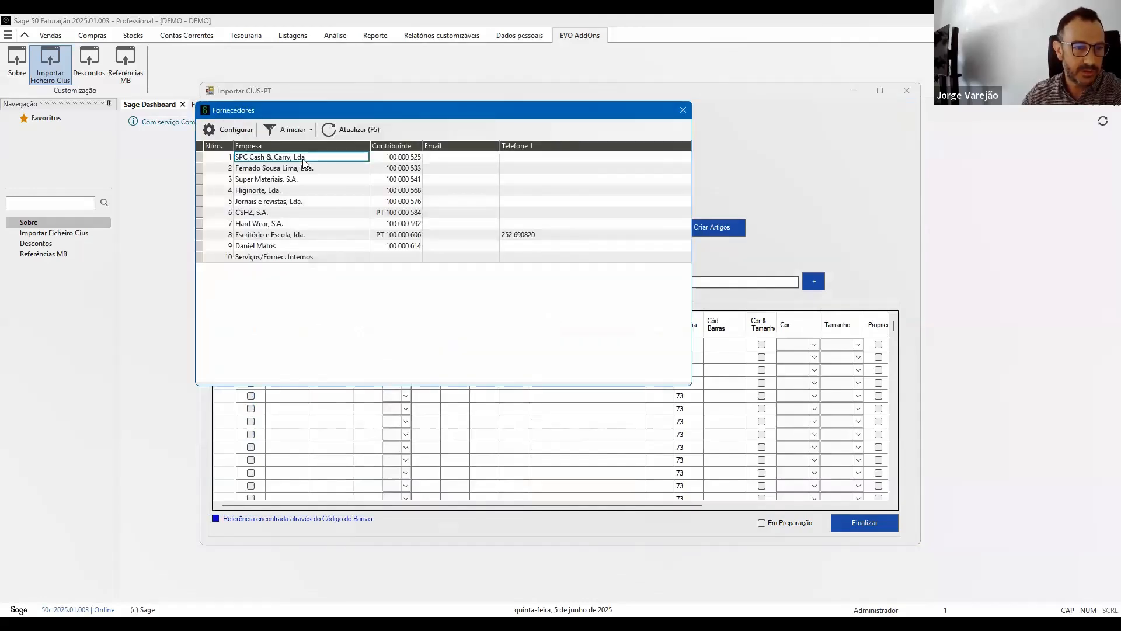
double_click(303, 159)
left_click(654, 188)
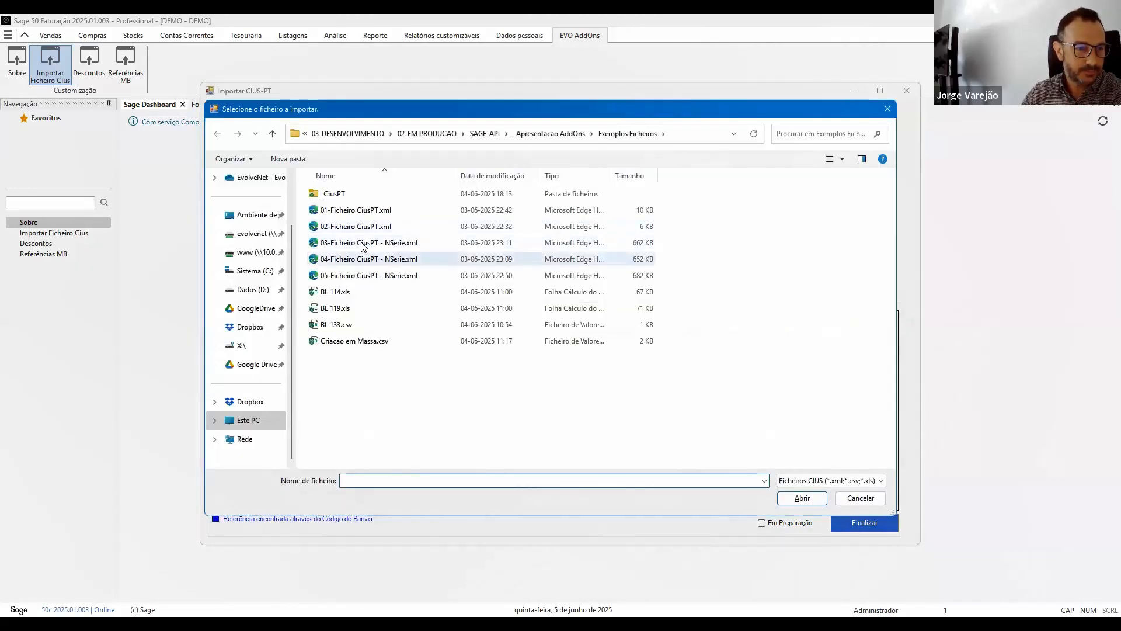
double_click(370, 226)
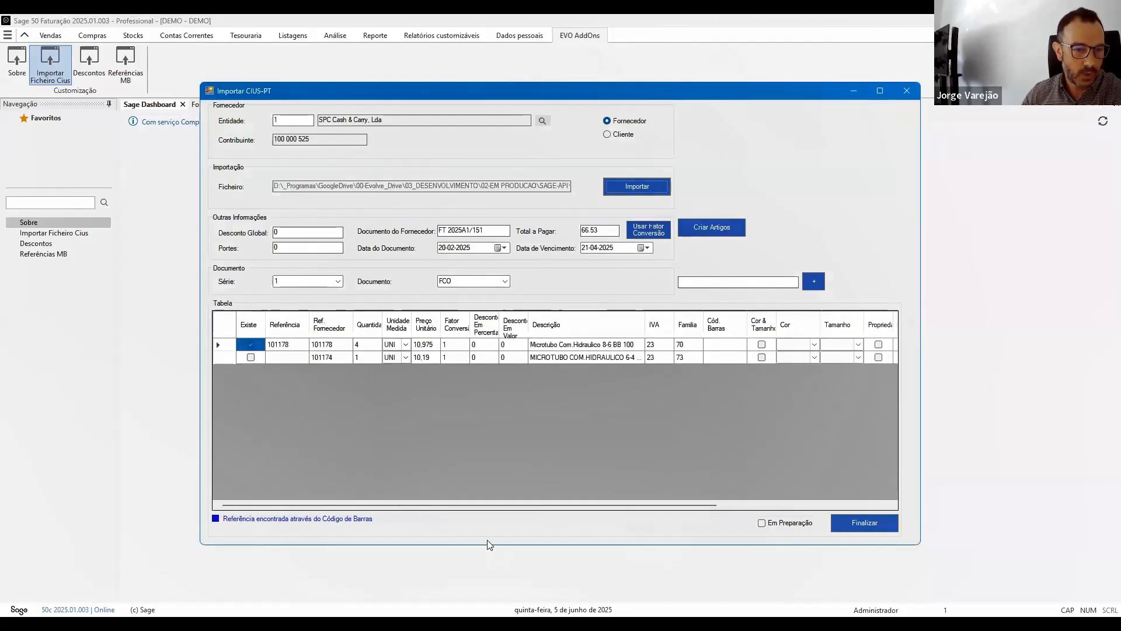
left_click(324, 361)
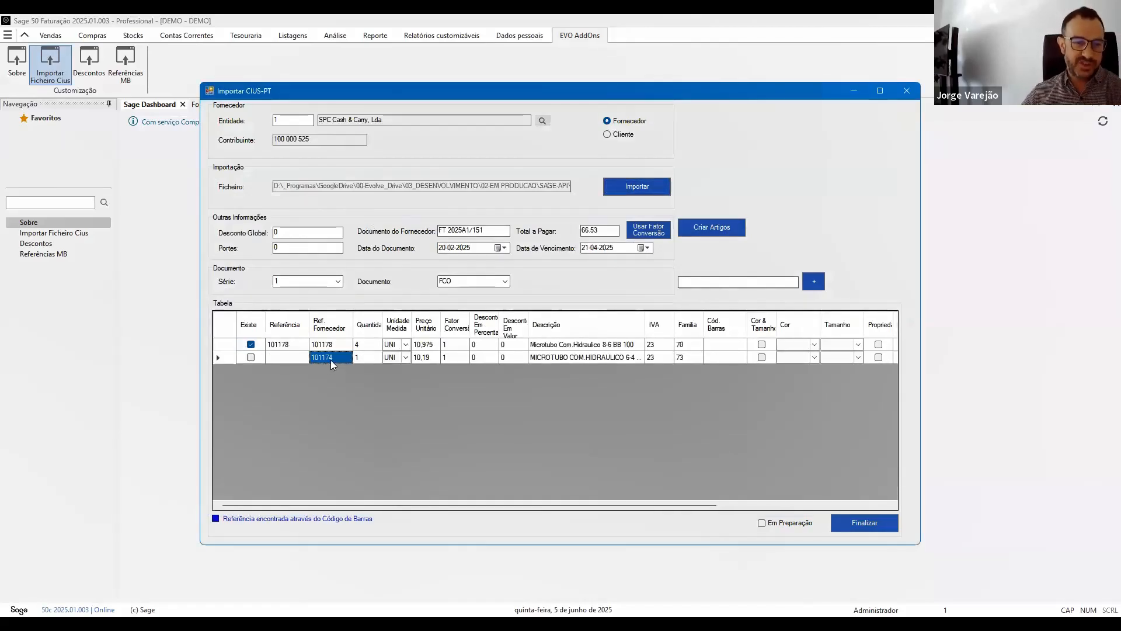
Step: Open the new article form for supplier reference 101174 and add the sizes M and S
left_click(880, 90)
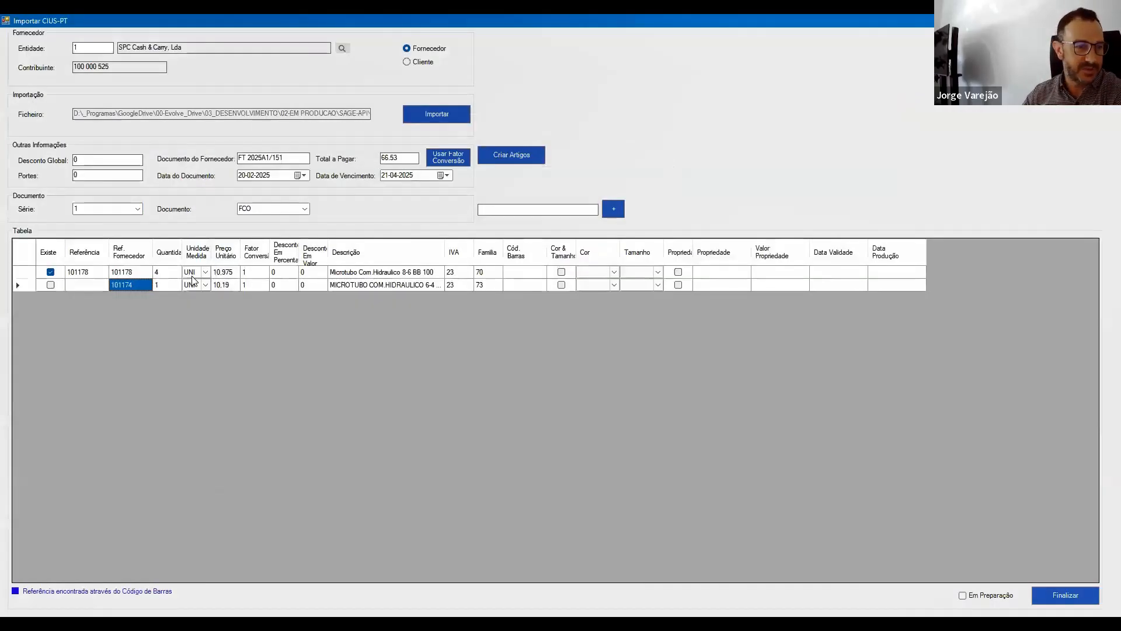
double_click(129, 285)
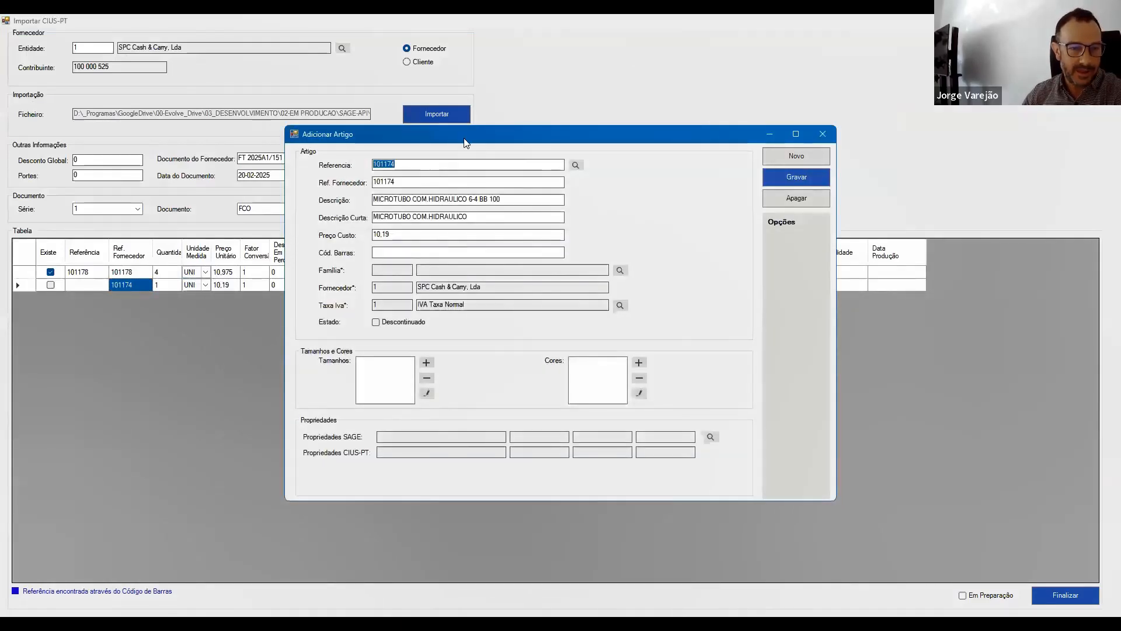
left_click_drag(465, 142, 530, 179)
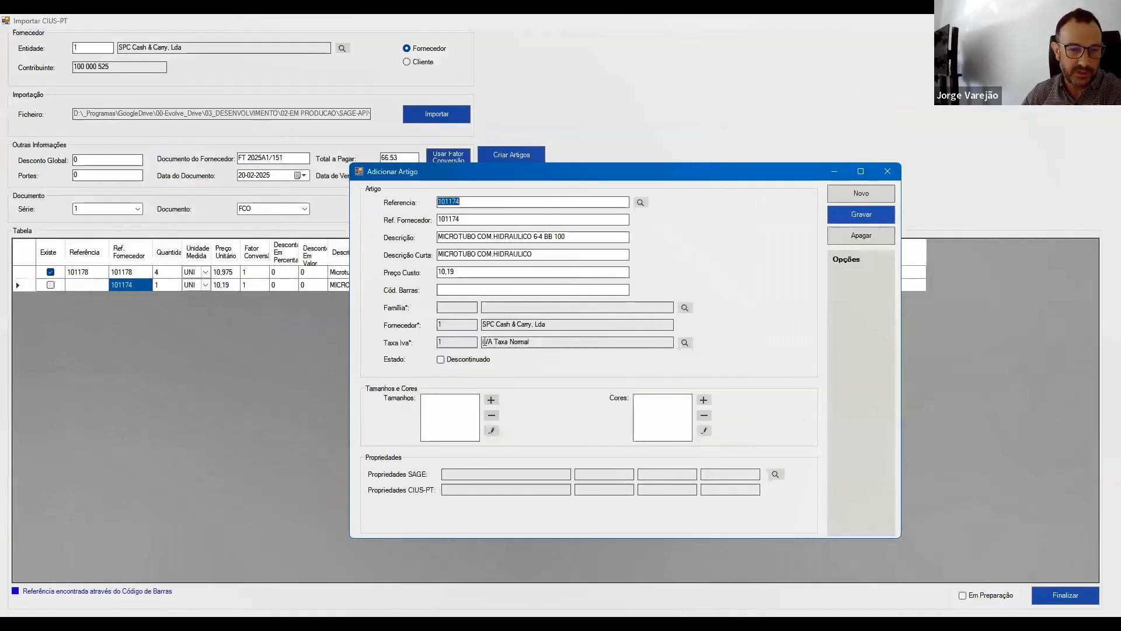
left_click(493, 400)
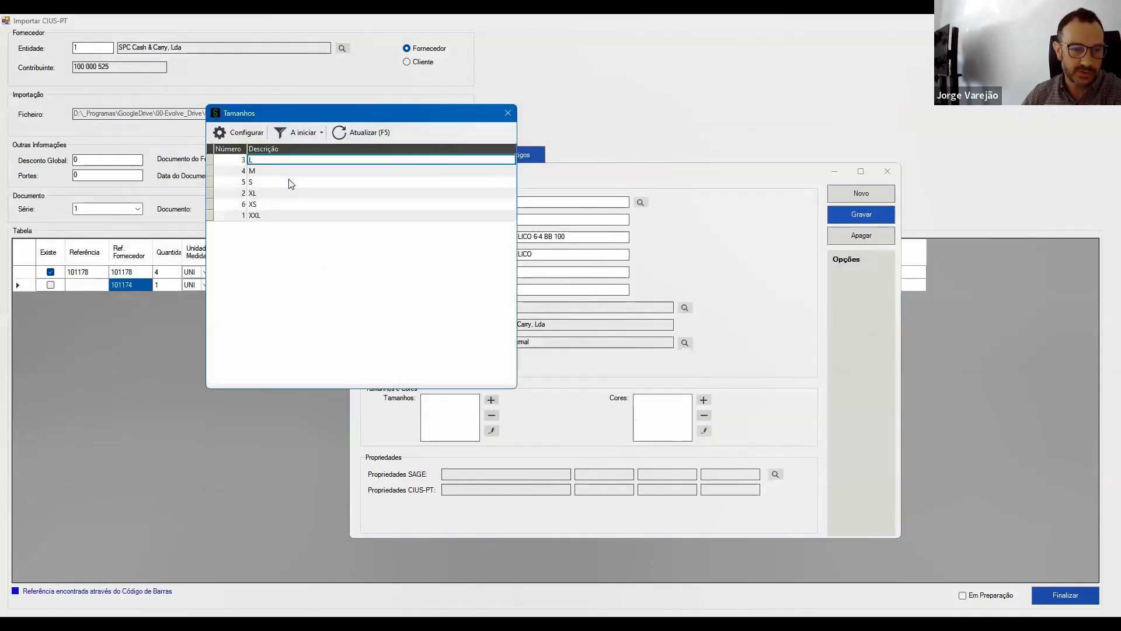
double_click(289, 172)
left_click(491, 401)
double_click(289, 182)
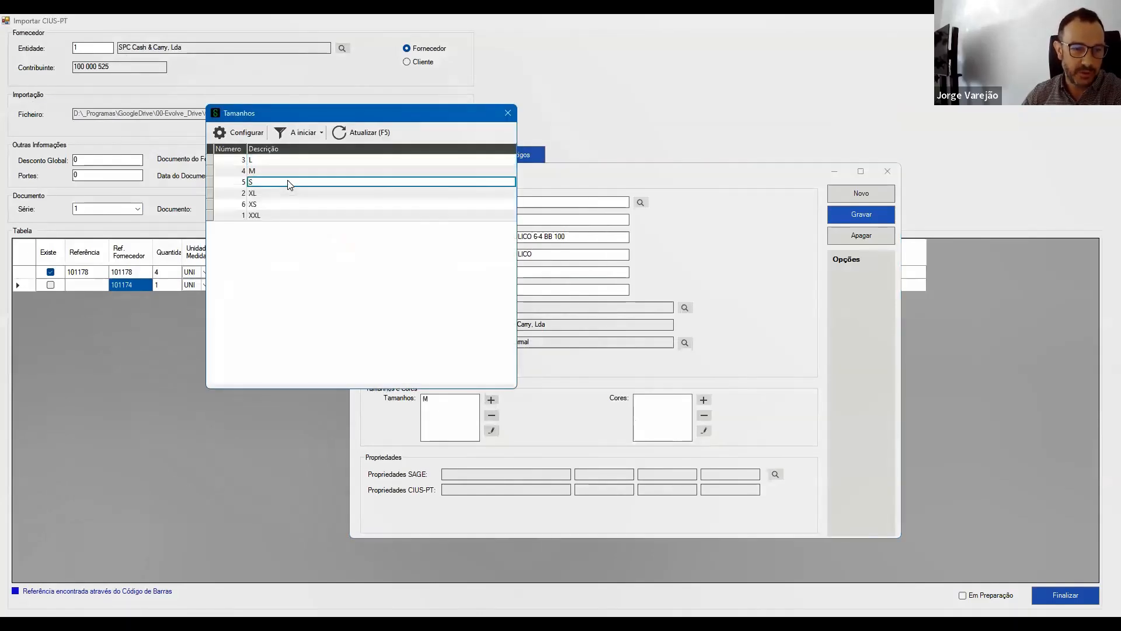
Step: Add the colours Branco and Preto to article 101174
left_click(704, 401)
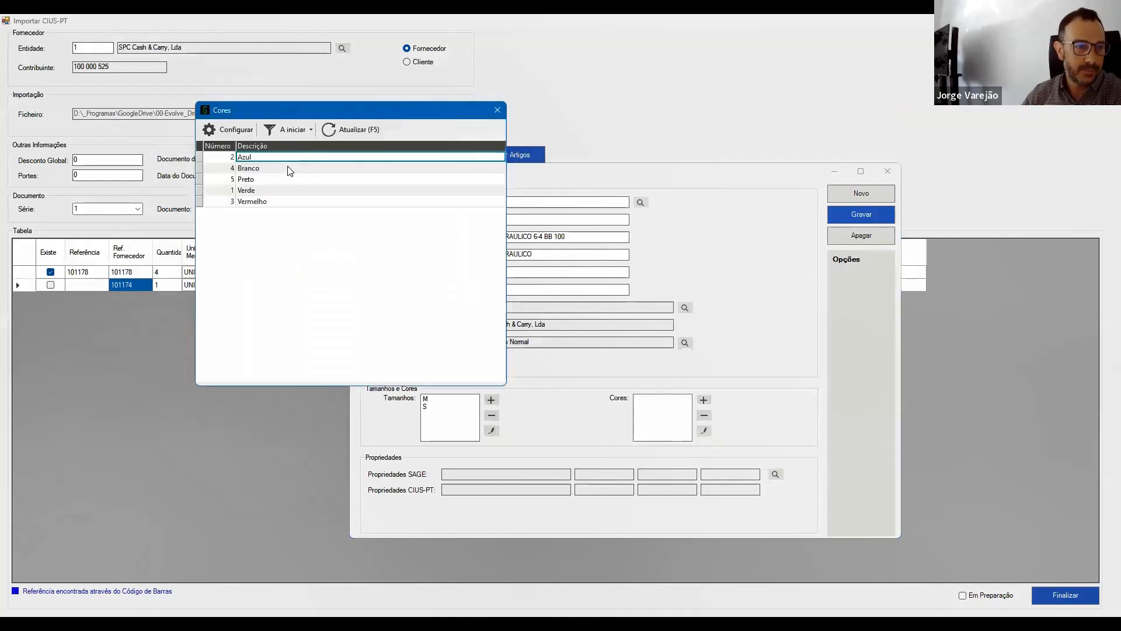
left_click(289, 169)
double_click(288, 169)
left_click(704, 401)
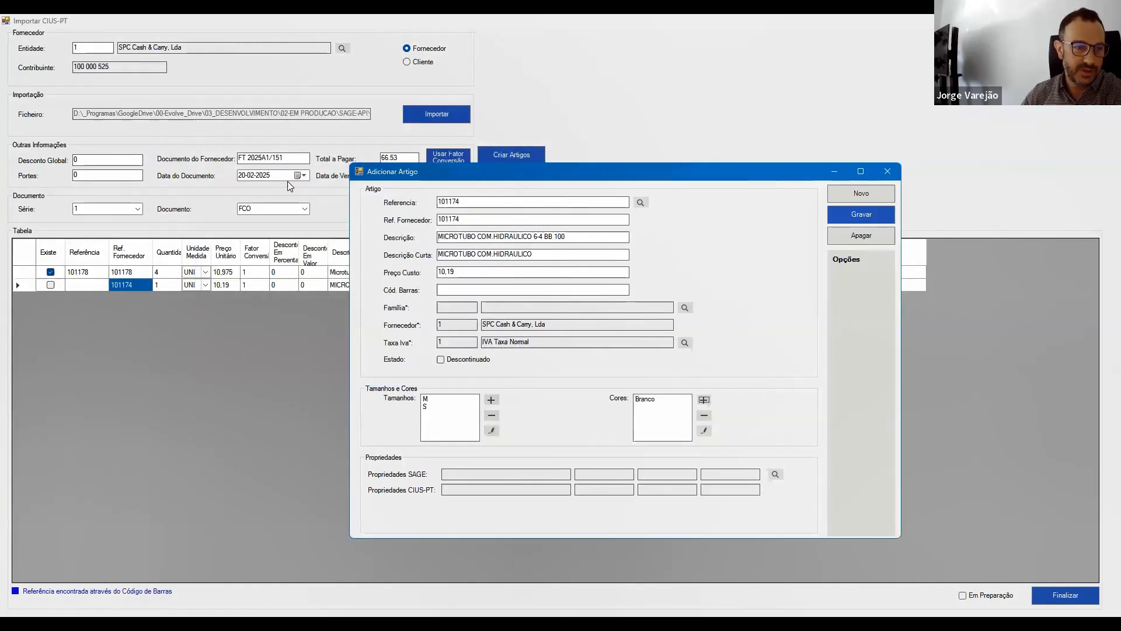
left_click(289, 181)
double_click(287, 182)
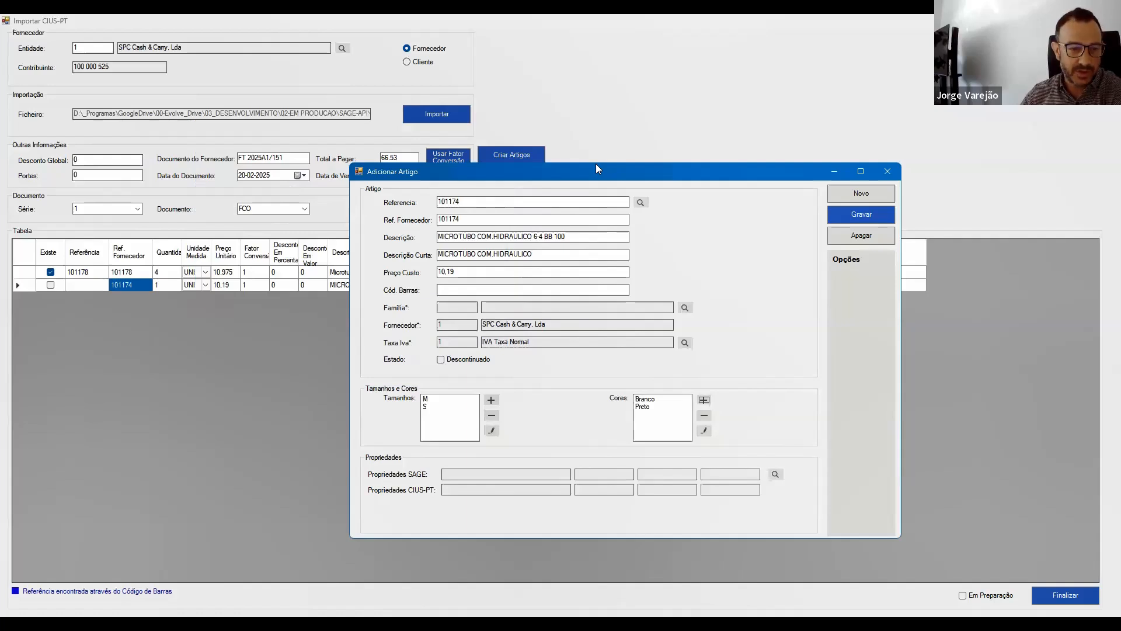
Step: Create and save a new size named XS from the article form
left_click_drag(596, 166, 581, 150)
left_click(475, 385)
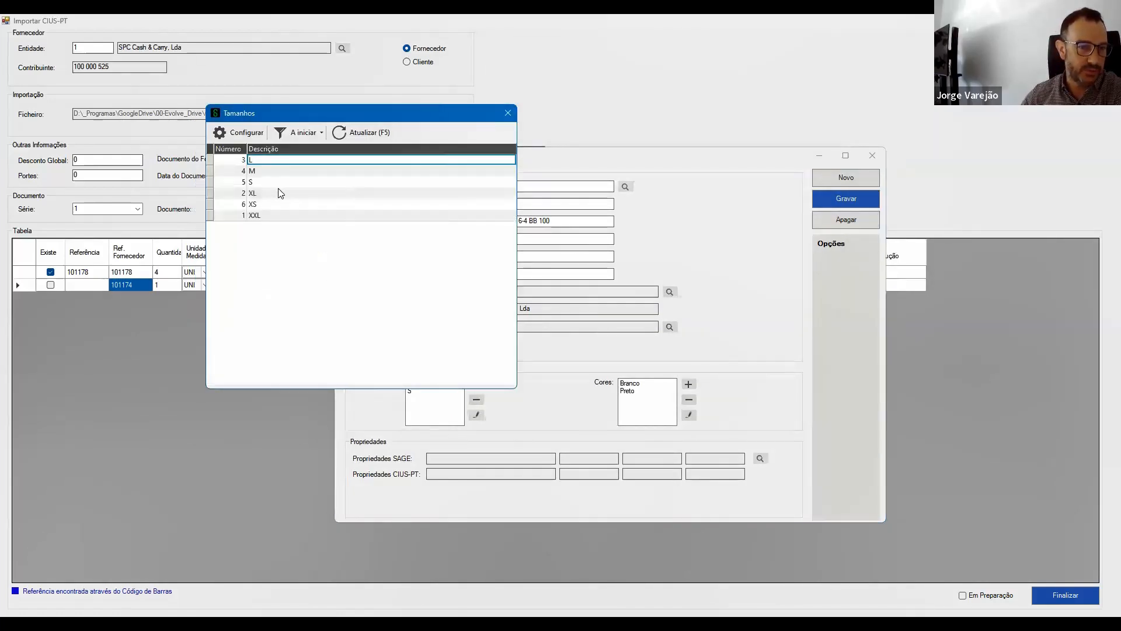
left_click(507, 113)
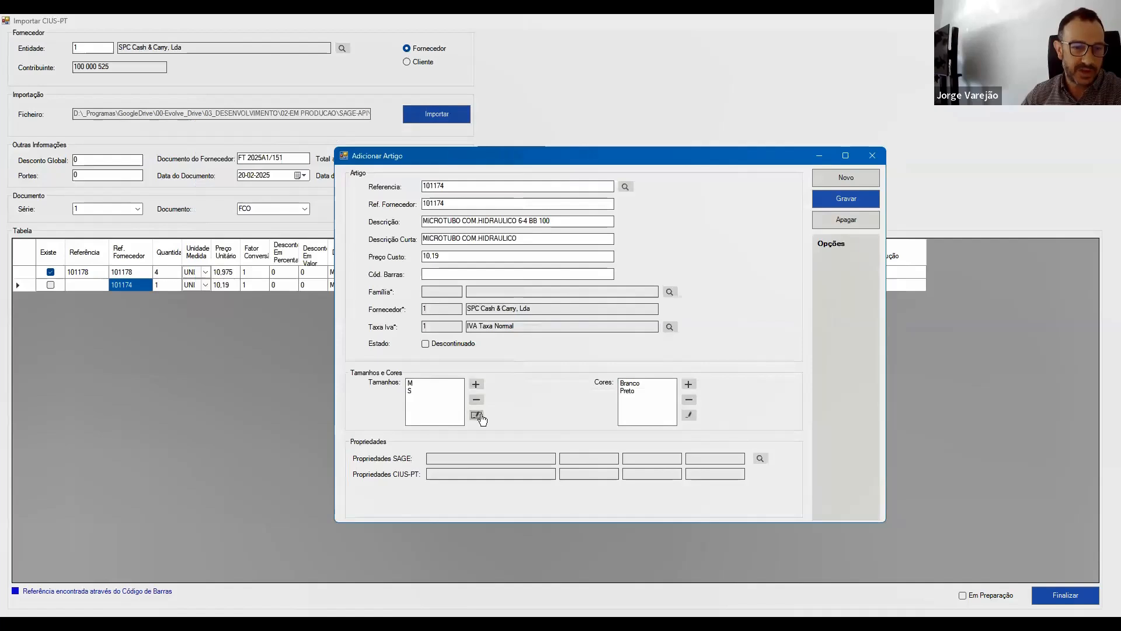
left_click(482, 417)
left_click(522, 310)
type("xs")
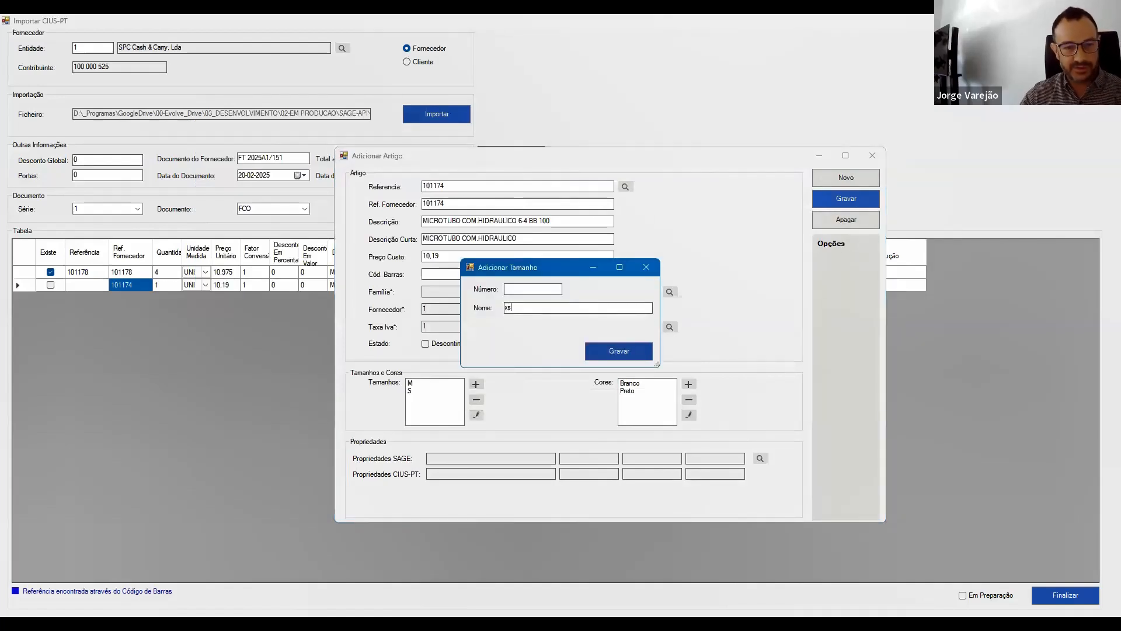
key("BackSpace")
key("BackSpace")
type("XS")
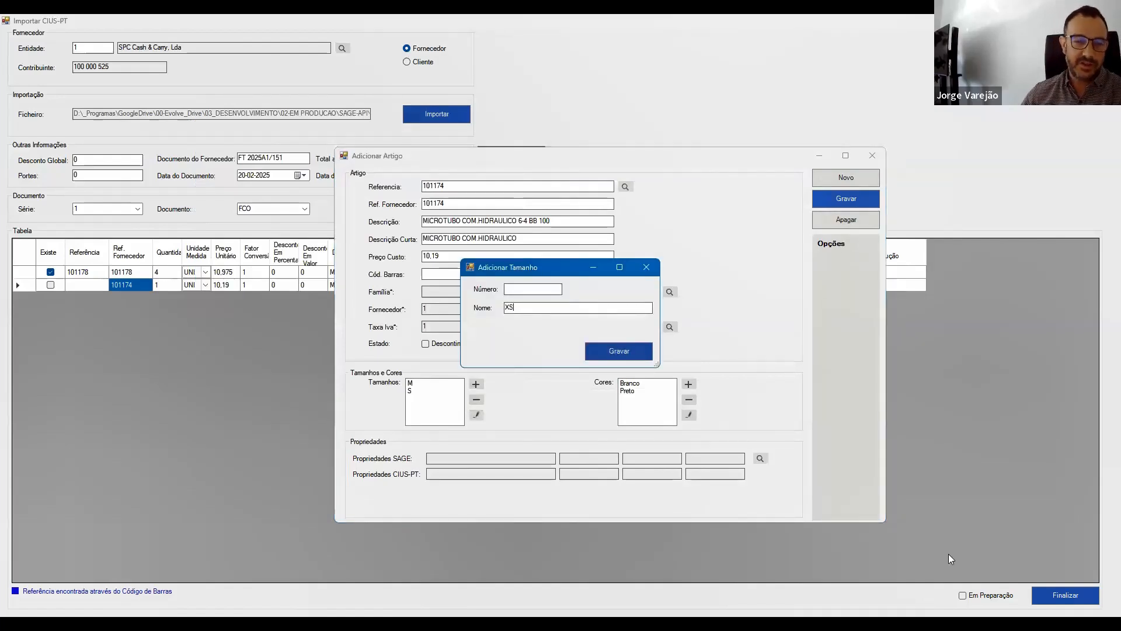
left_click(624, 353)
Step: Add the size XS to article 101174 and try to save the article
left_click(477, 384)
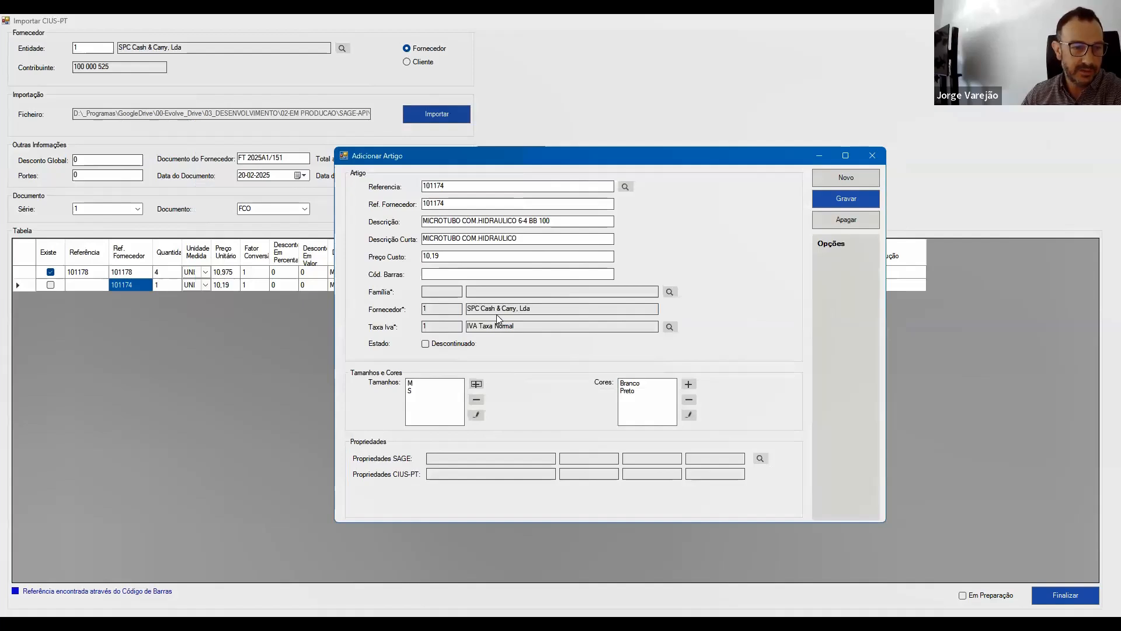
left_click(299, 216)
key("Return")
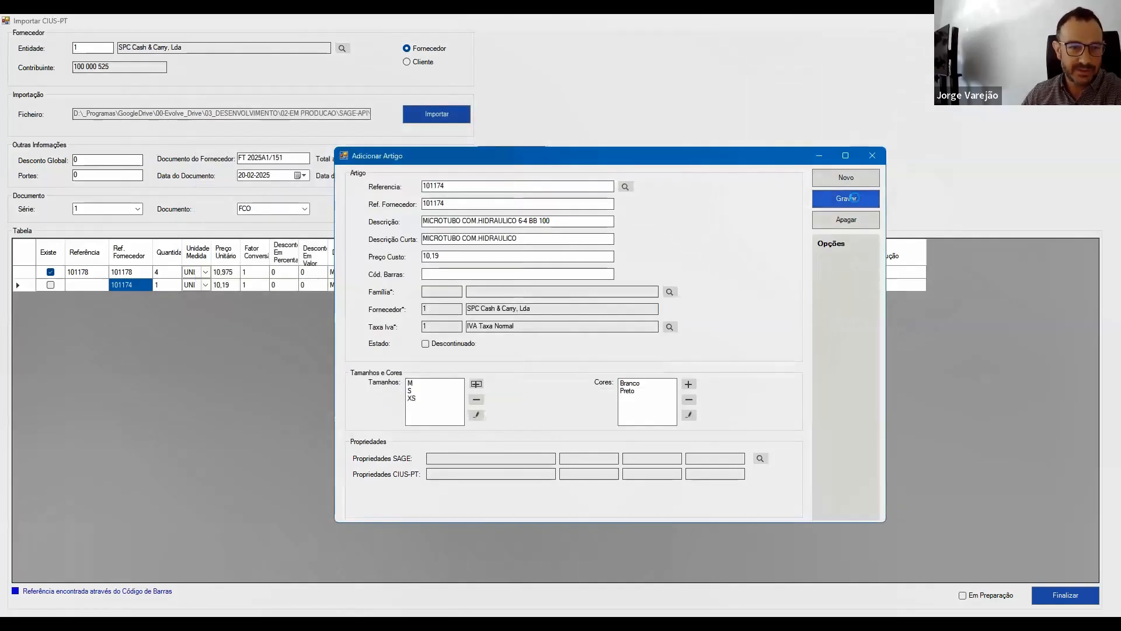
left_click(864, 197)
left_click(621, 357)
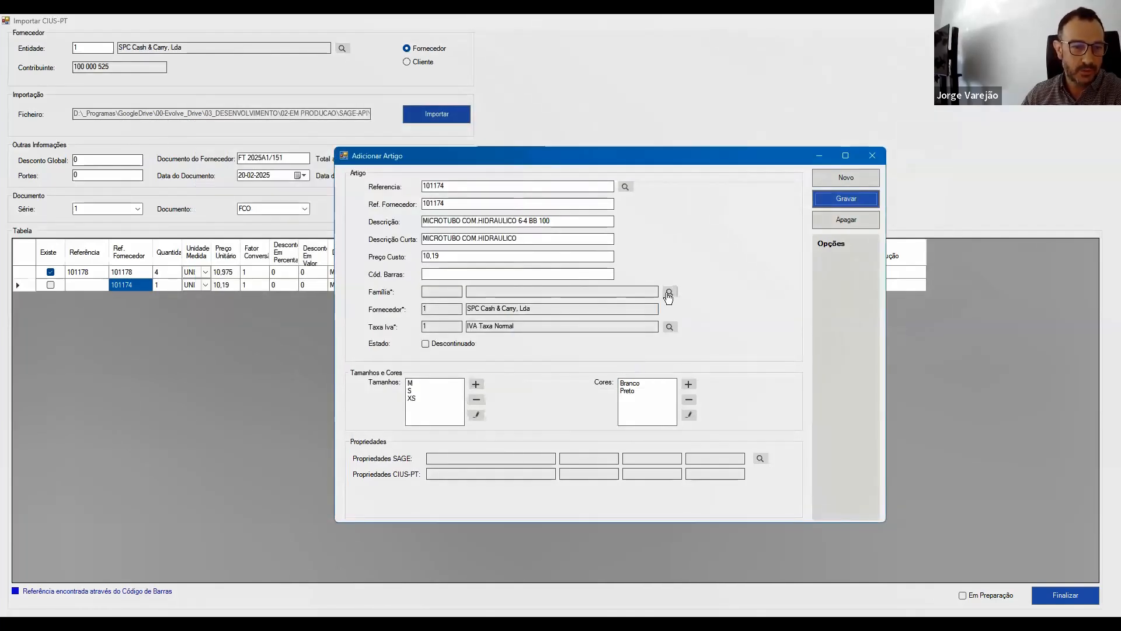
Step: Assign family 71 (Material de conservação) to article 101174 and save the article
left_click(670, 291)
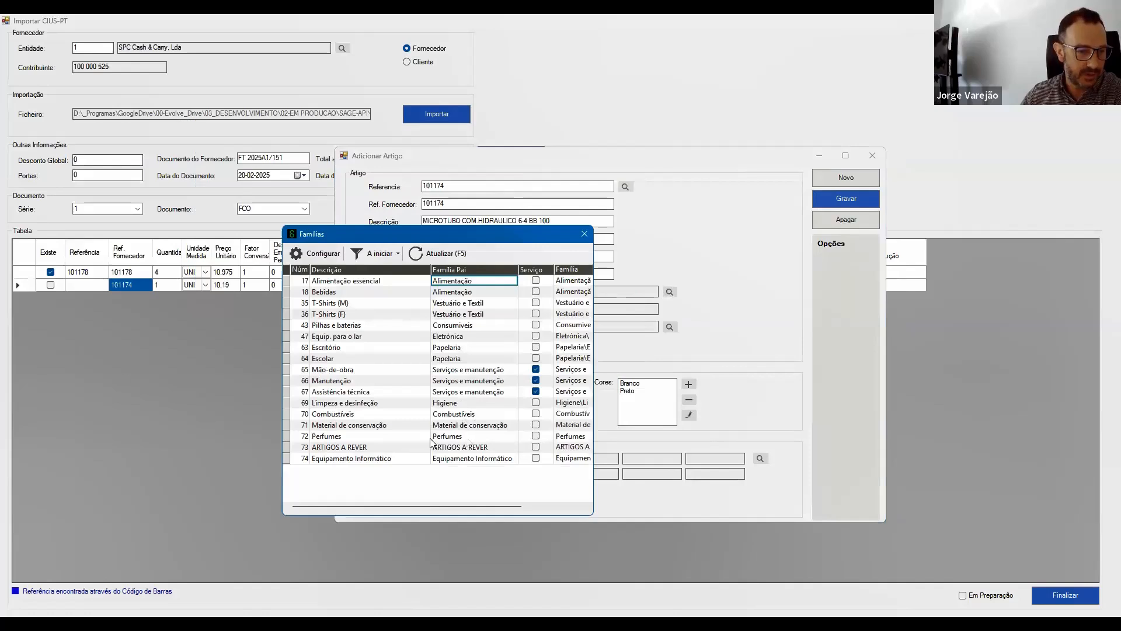
left_click(458, 457)
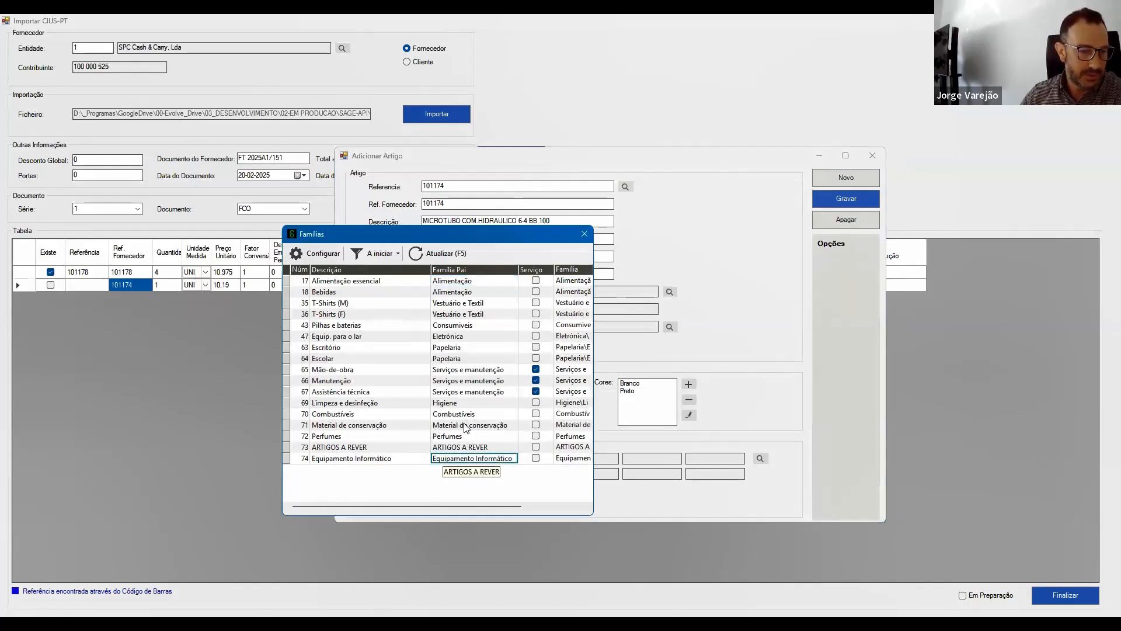
left_click(856, 201)
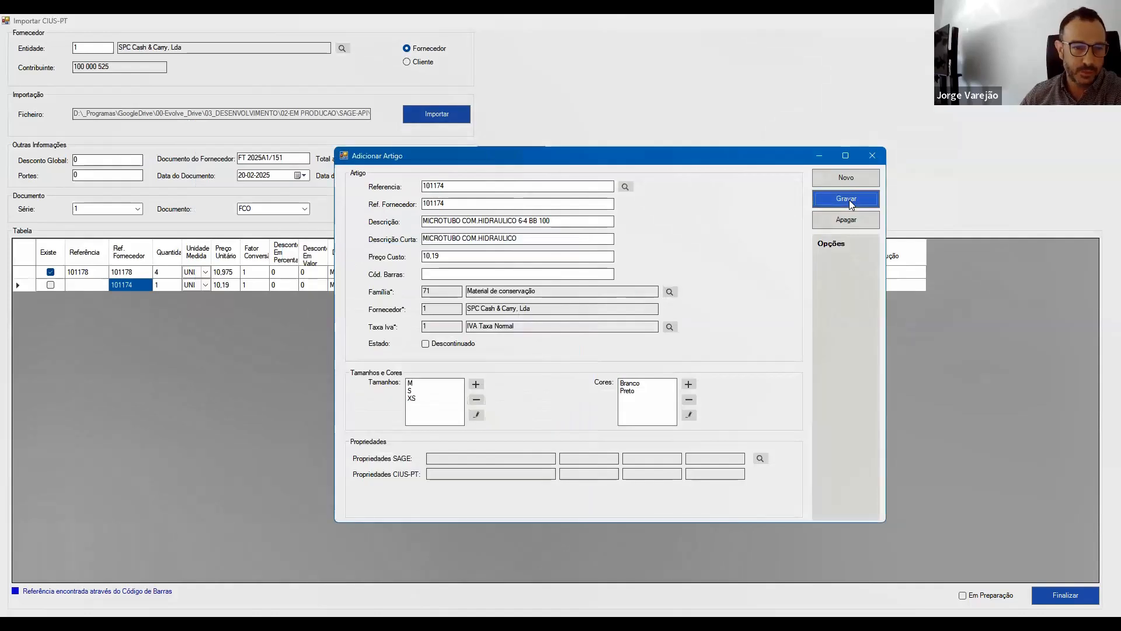
left_click(597, 360)
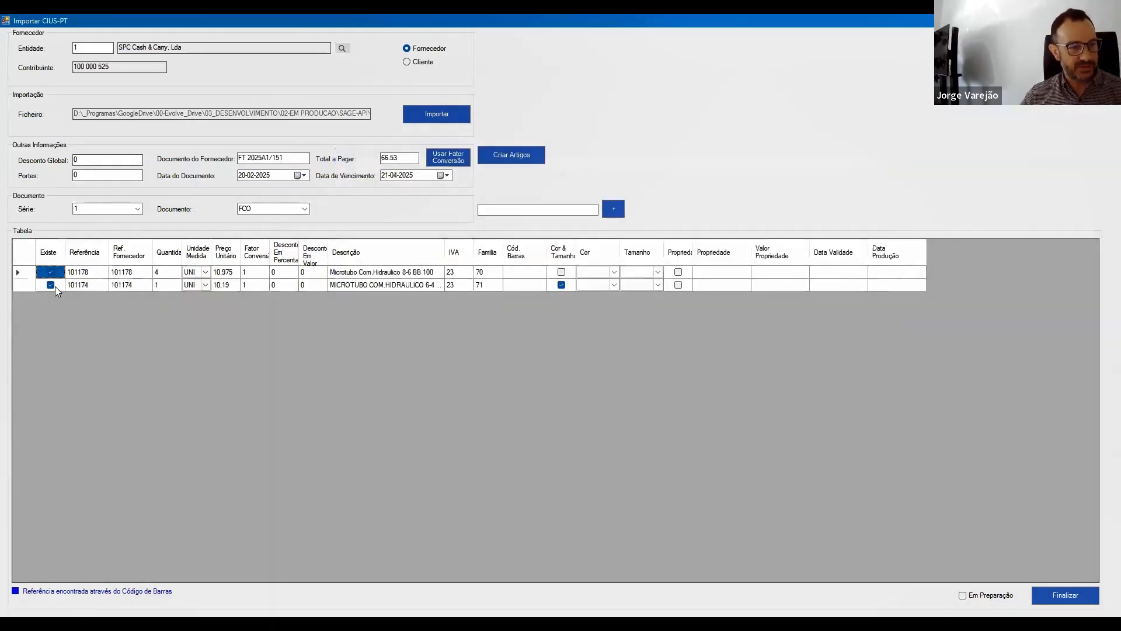
Step: Choose colour Branco and size S for the 101174 line and finalise the FCO purchase document
key("ctrl")
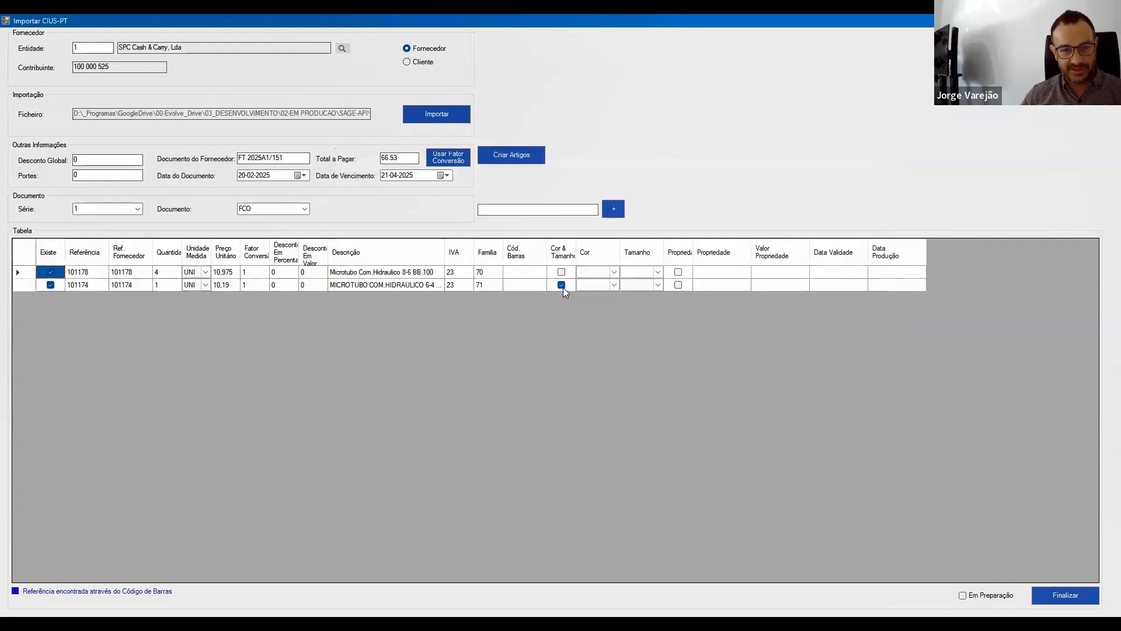
key("ctrl")
key("ctrl")
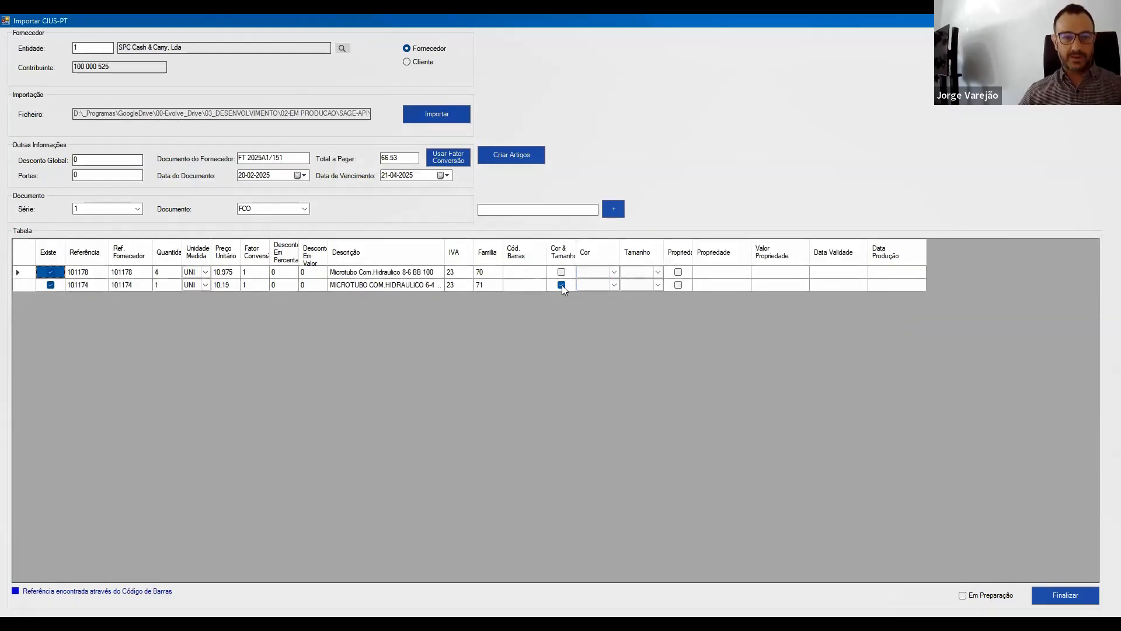
left_click(616, 283)
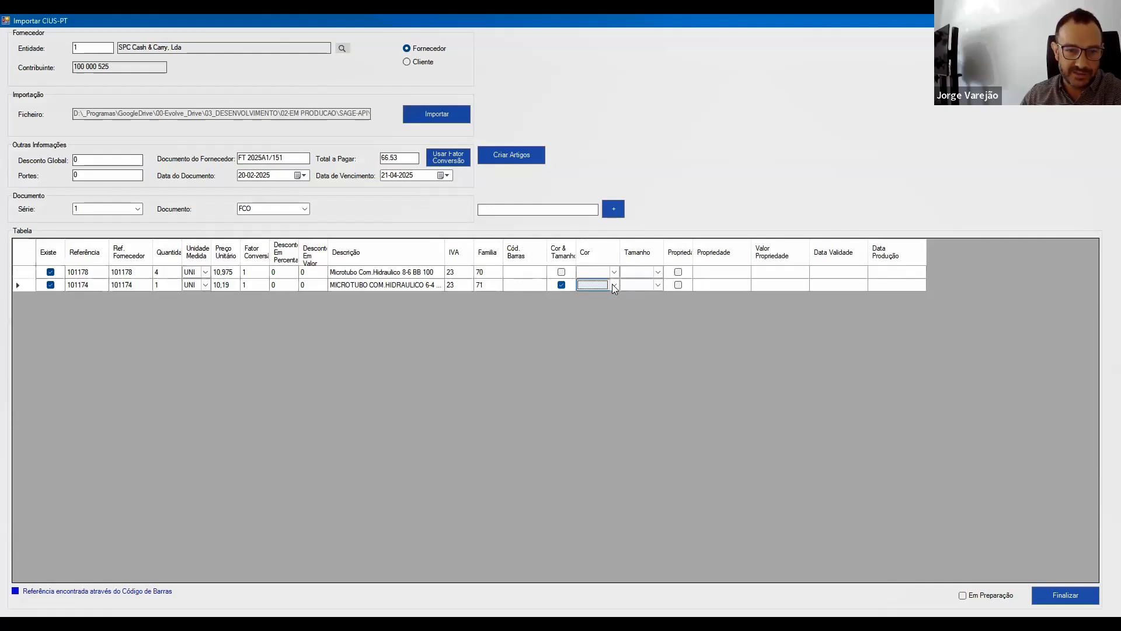
left_click(595, 296)
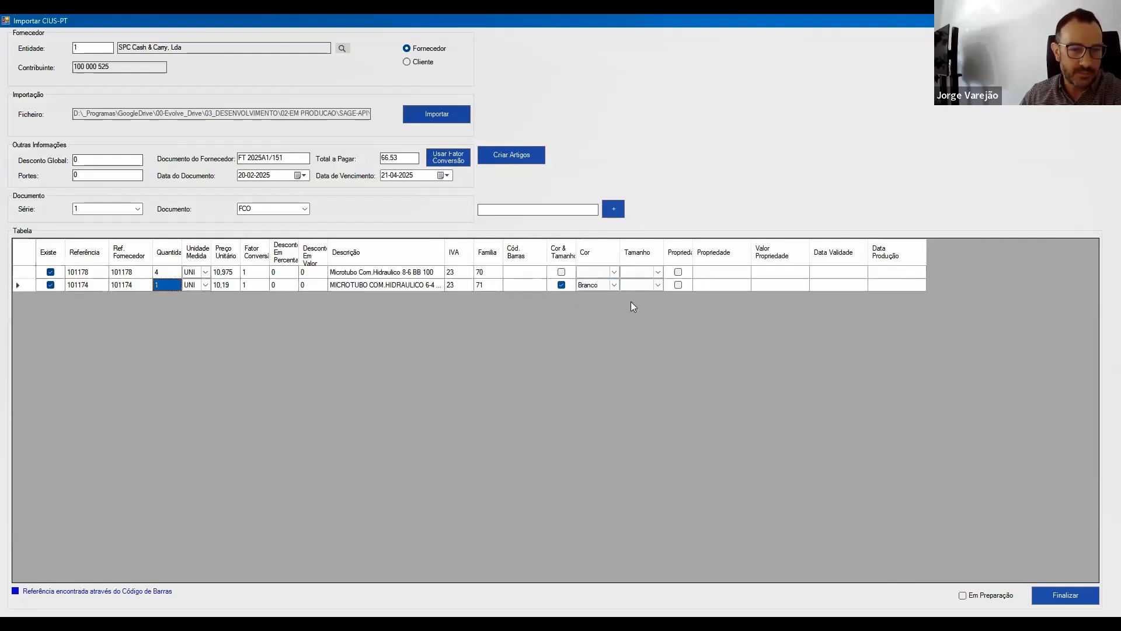
left_click(659, 285)
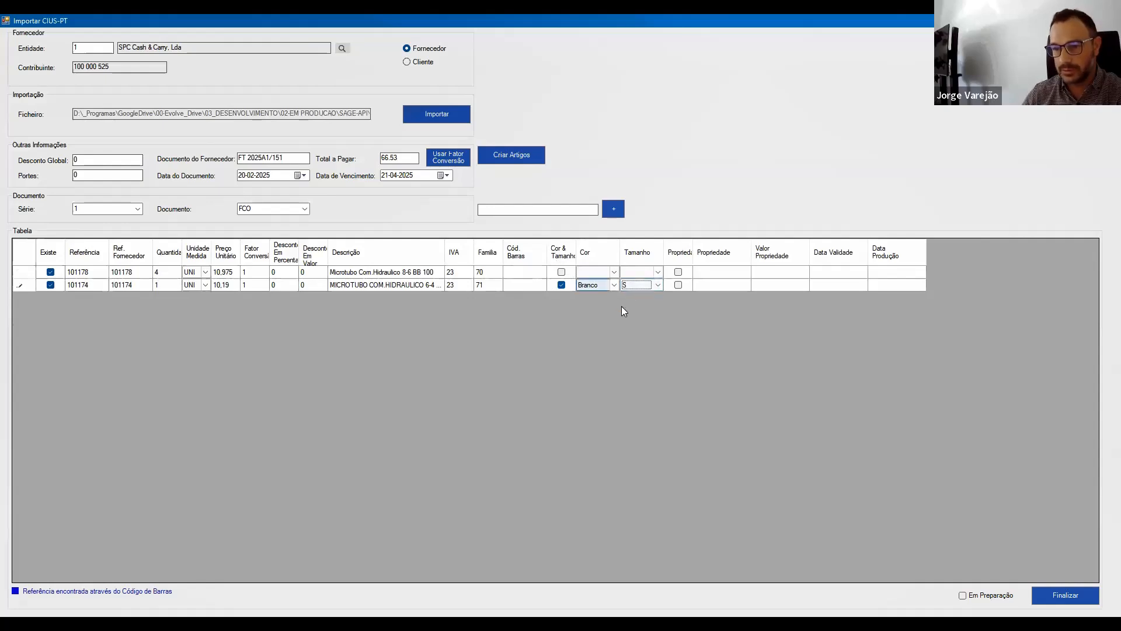
left_click(1056, 594)
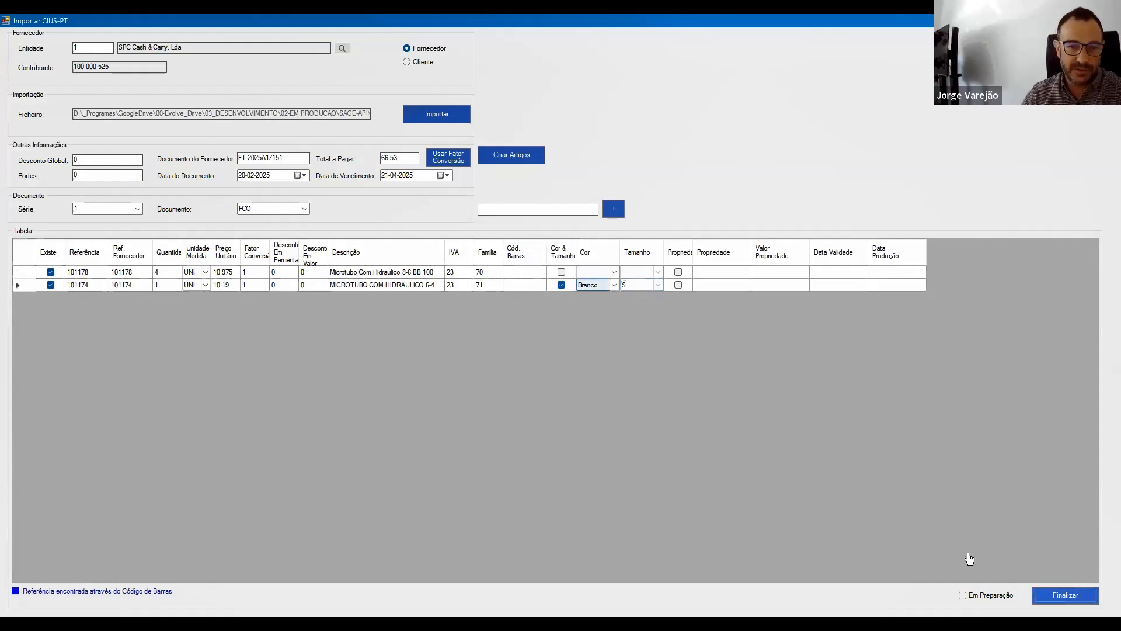
left_click(606, 358)
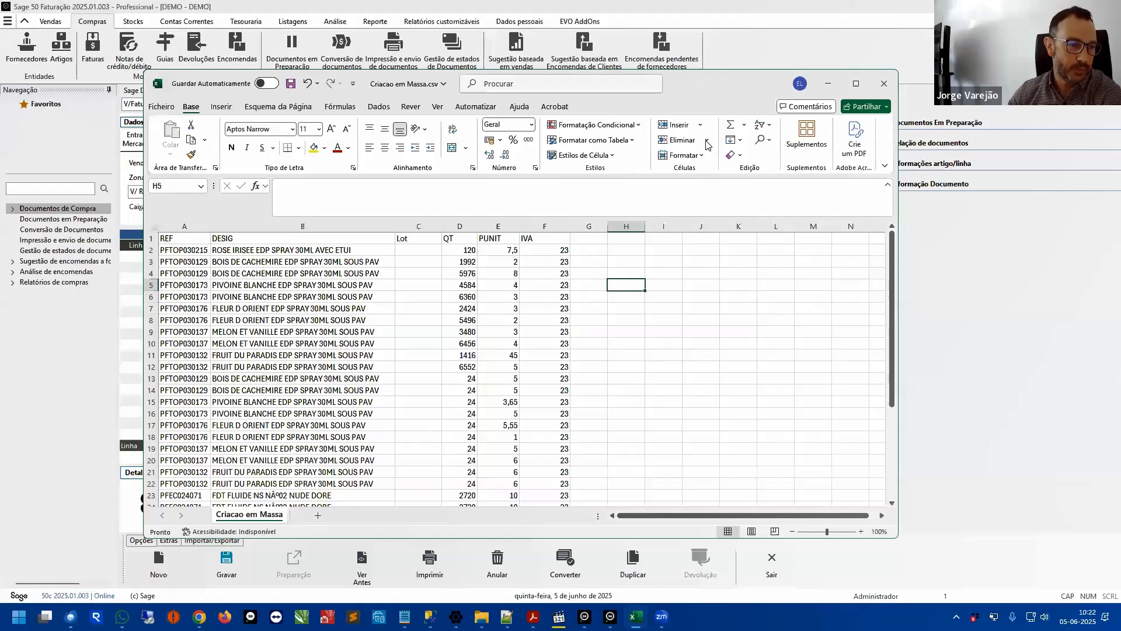
Step: Check the purchase invoice lines in Sage 50, switch back to "Criacao em Massa.csv" in Excel and fill header cells A1:F1 yellow
left_click_drag(590, 101, 705, 140)
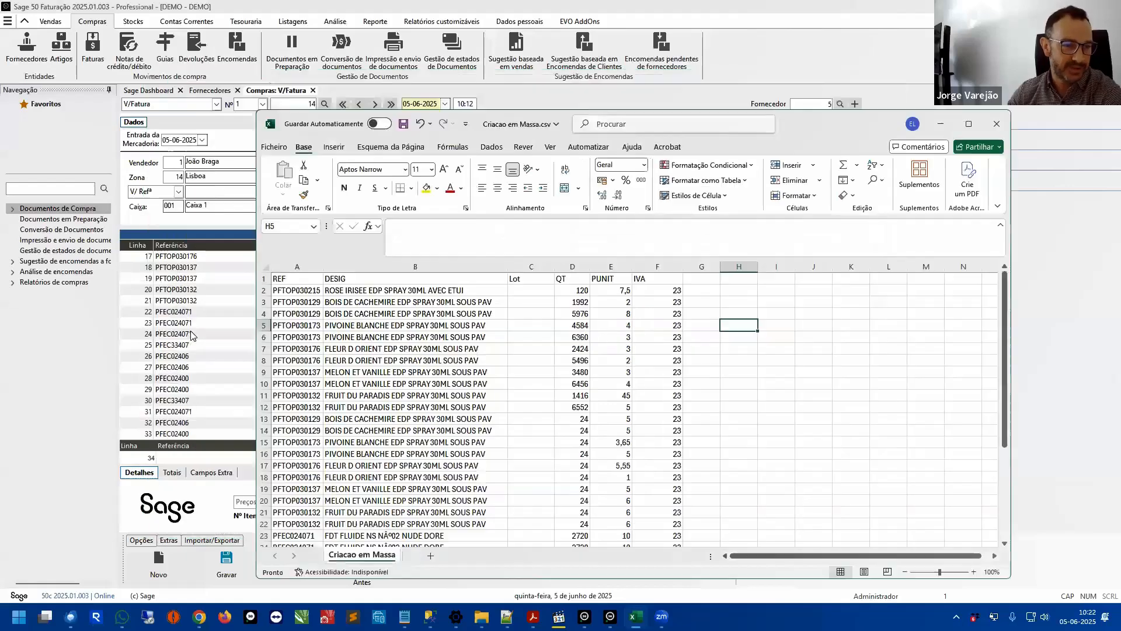
left_click(191, 332)
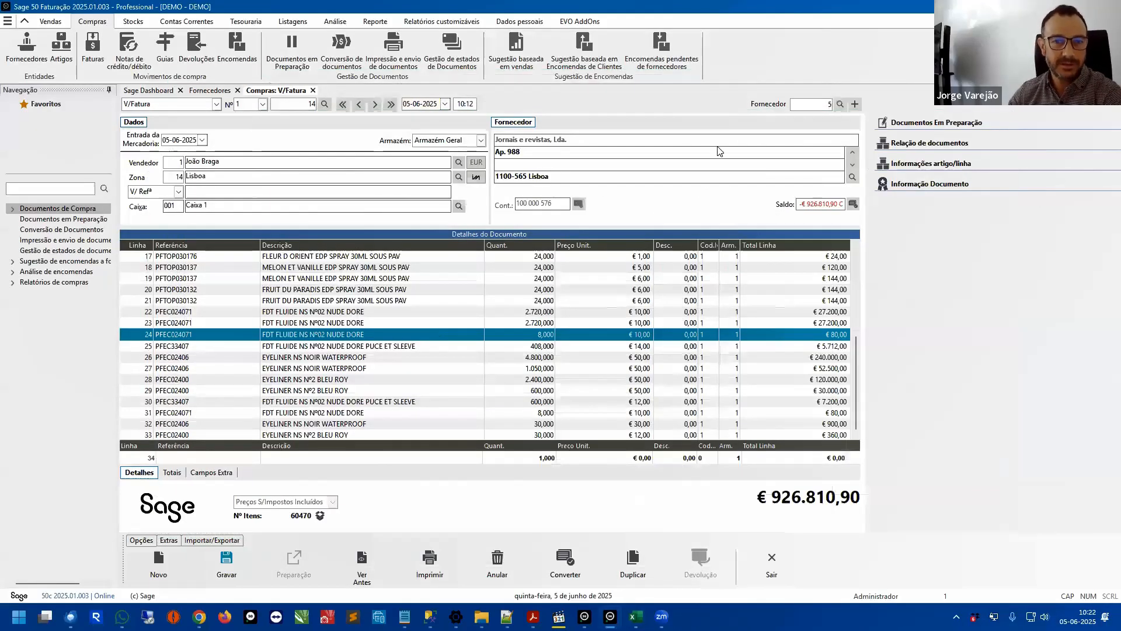
key("alt+Tab")
left_click_drag(210, 274, 584, 274)
left_click(346, 182)
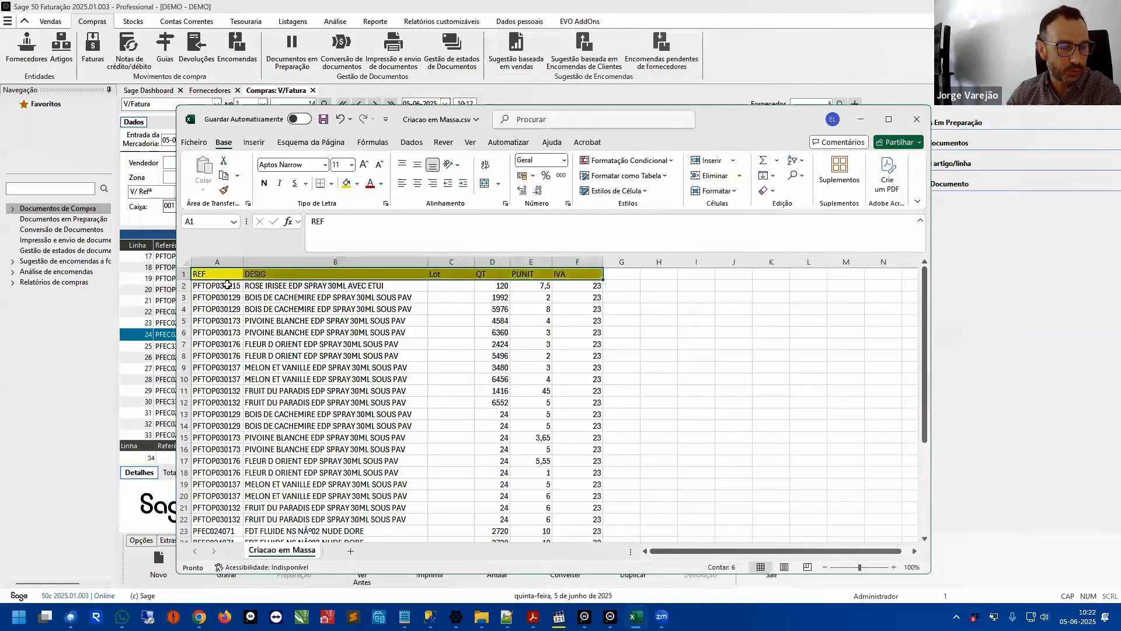
Step: Go through the header cells DESIG, Lot, QT, PUNIT and IVA, widen the REF column slightly and look over all rows
left_click(330, 274)
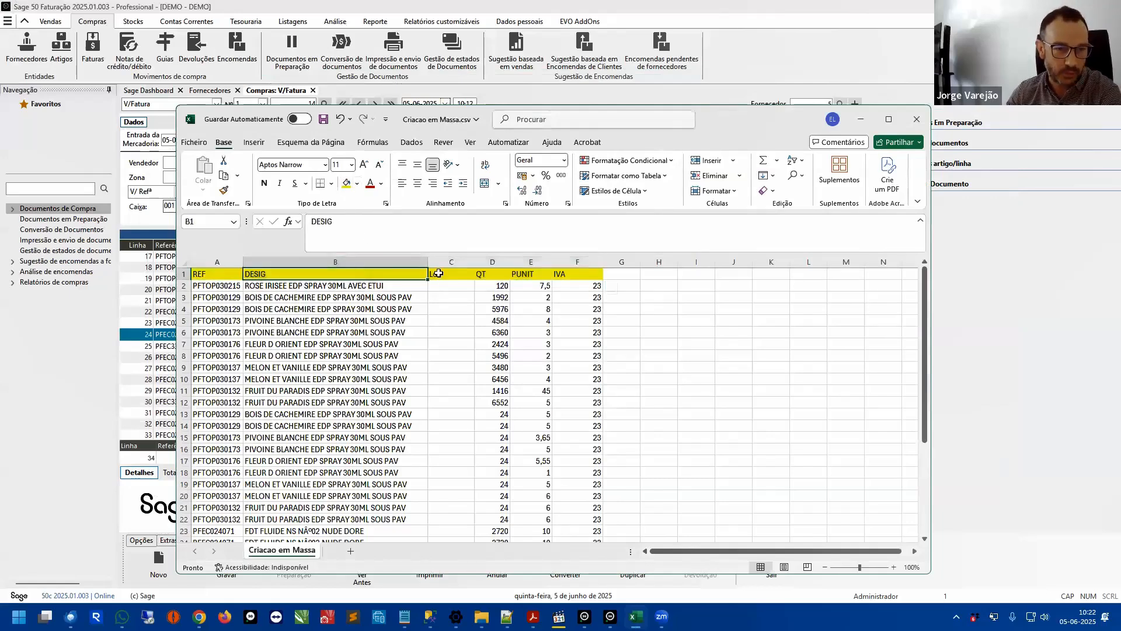
left_click(463, 272)
left_click(481, 271)
left_click(533, 273)
left_click(567, 276)
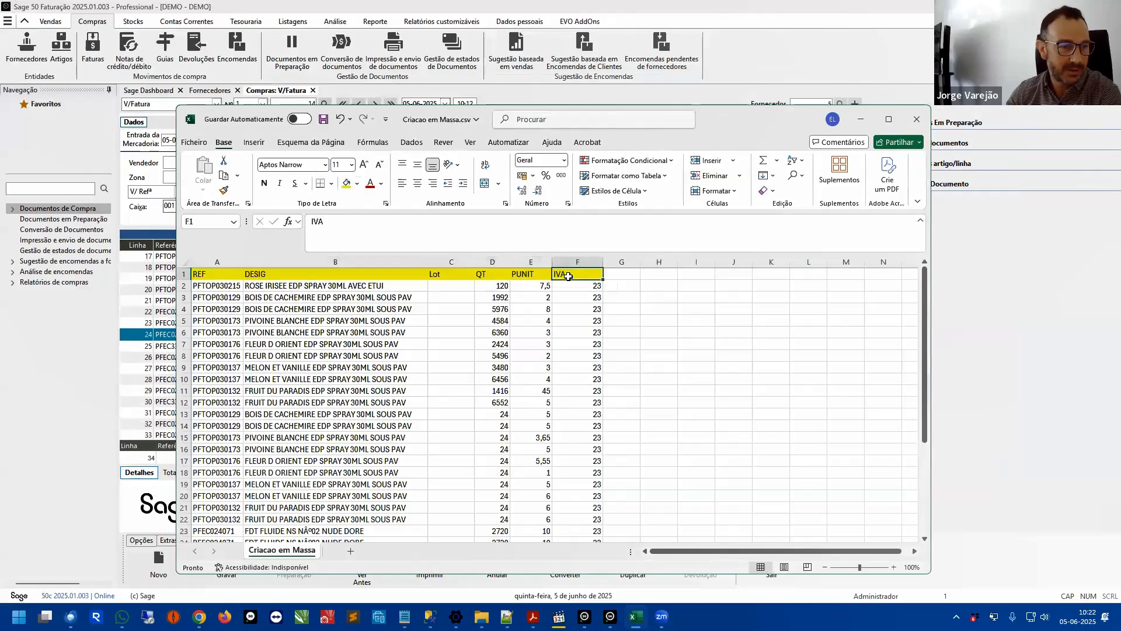
left_click_drag(240, 264, 248, 264)
left_click(240, 309)
scroll(280, 338, "down", 8)
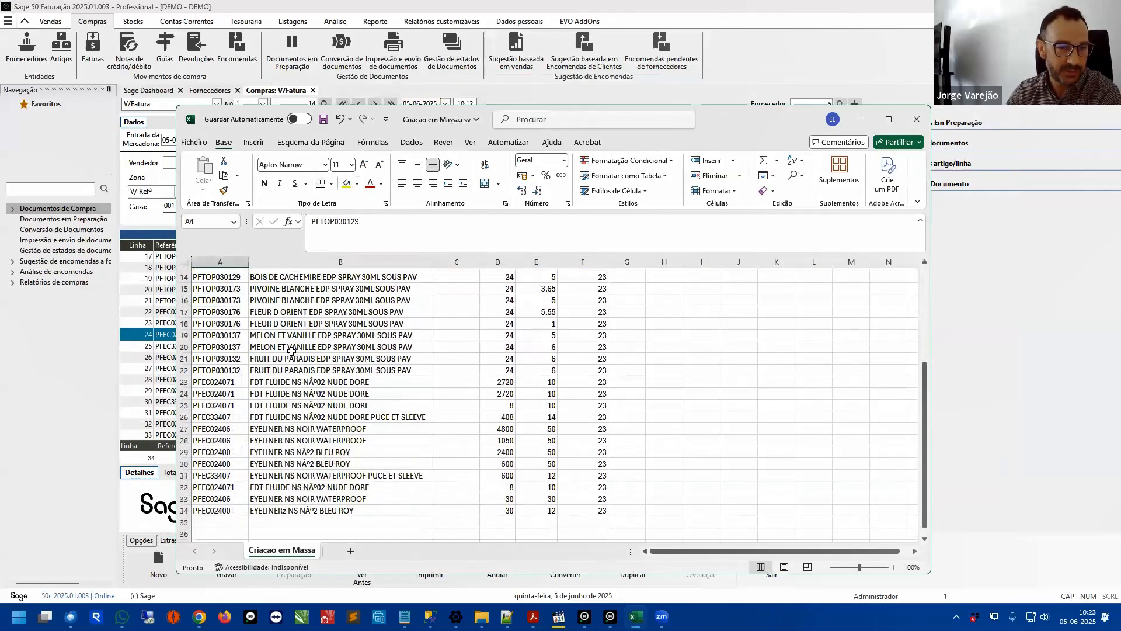
scroll(298, 347, "up", 8)
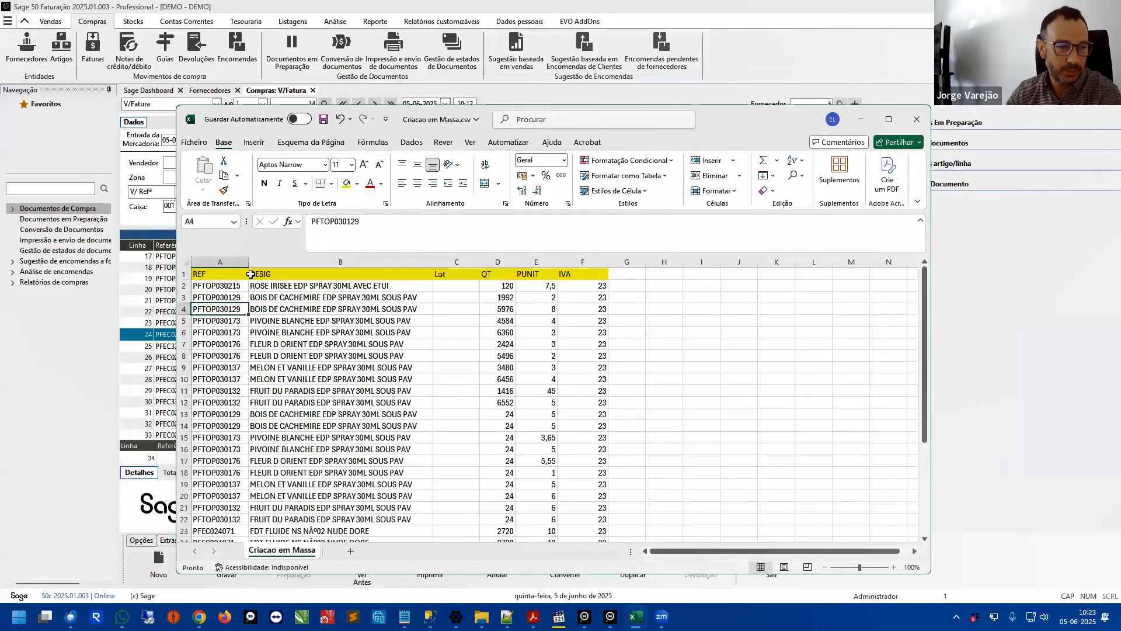
Step: Examine the spreadsheet's reference, description, lot, quantity and unit price columns and their values in the first rows
left_click(303, 271)
left_click(304, 264)
left_click(468, 274)
left_click(501, 274)
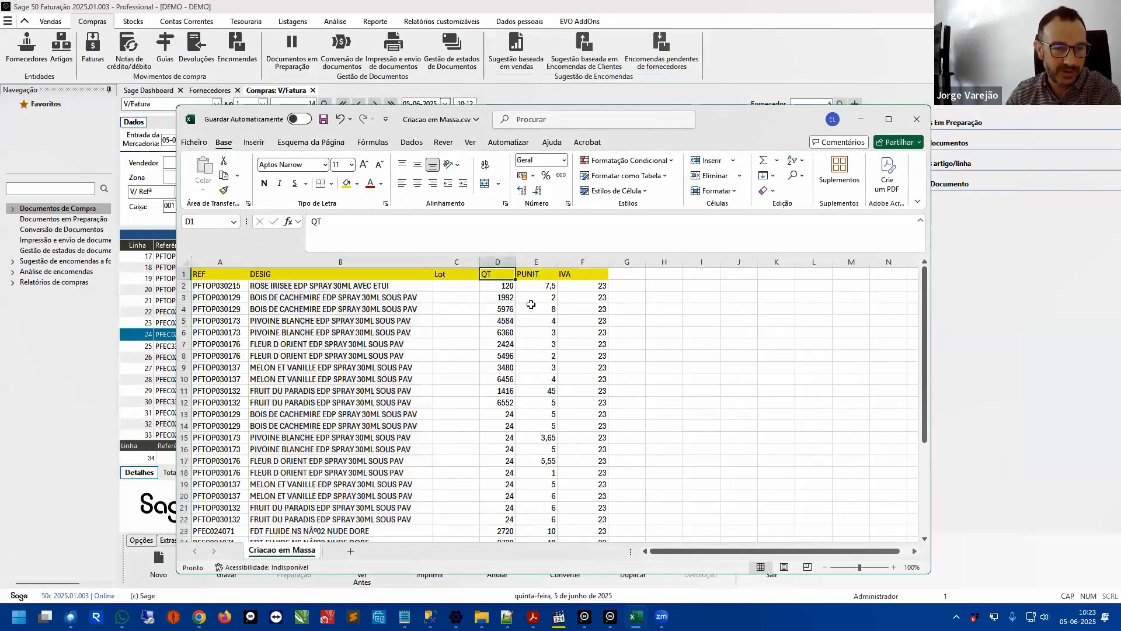
left_click_drag(218, 287, 224, 344)
left_click_drag(335, 298, 366, 354)
left_click_drag(453, 286, 507, 331)
left_click_drag(538, 297, 552, 323)
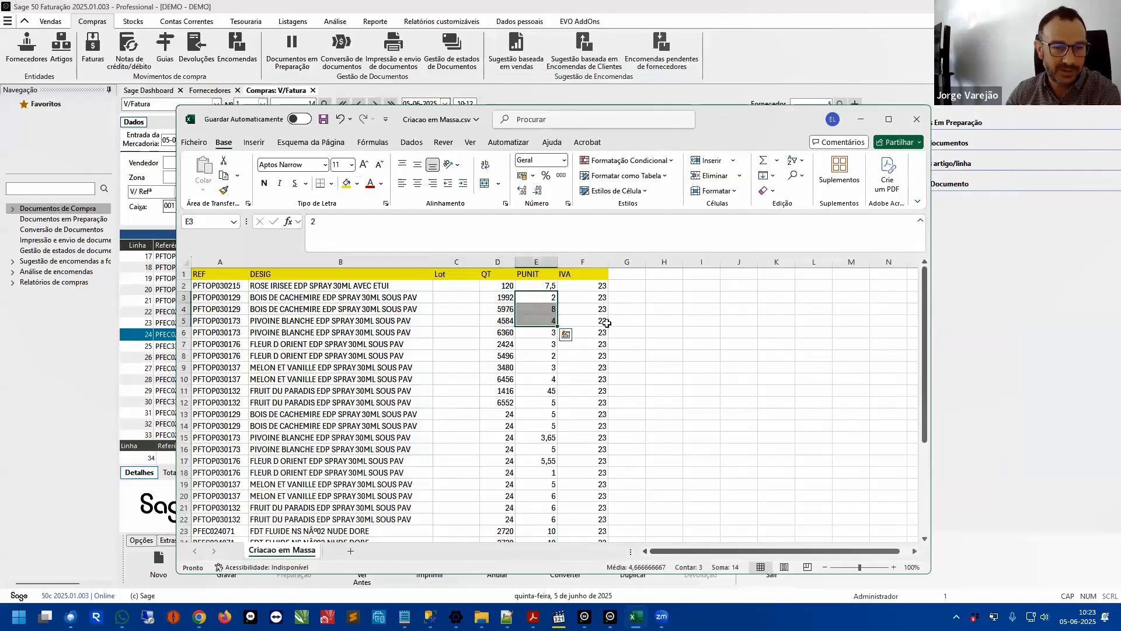
Step: Rename the first three header cells of the spreadsheet to REF1, DESIG1 and Lot1
left_click(607, 321)
double_click(221, 277)
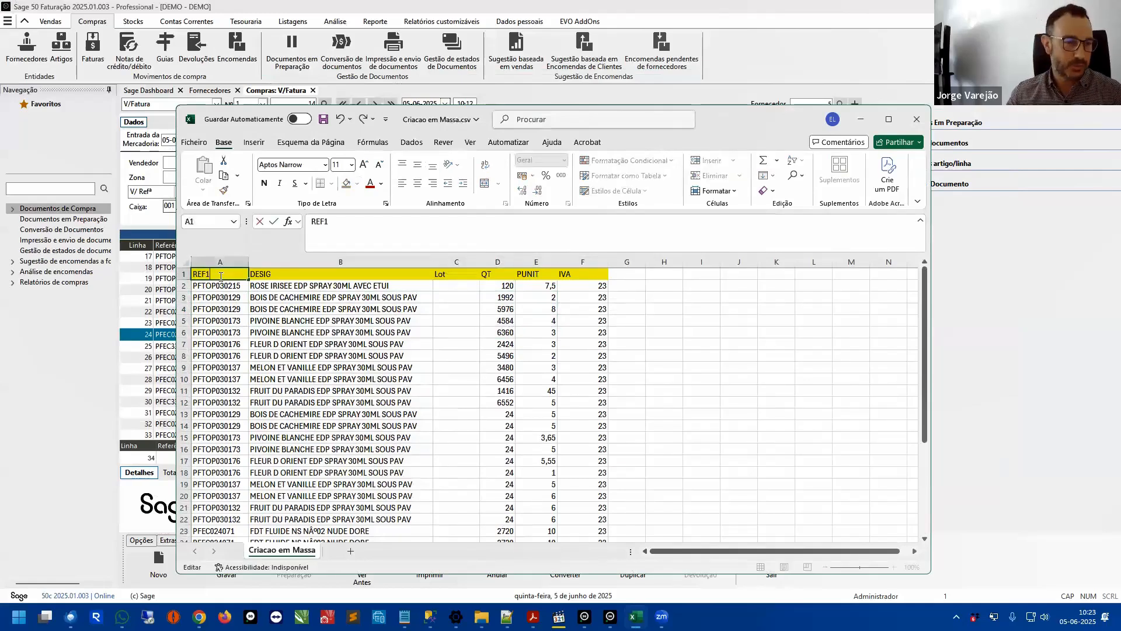
left_click(283, 273)
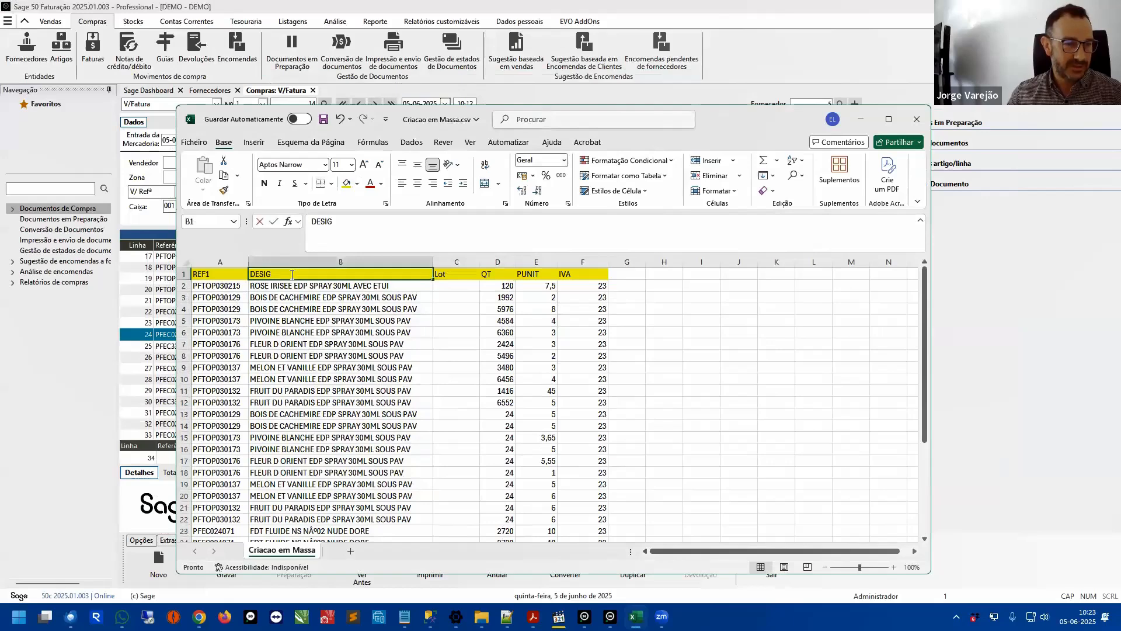
double_click(284, 273)
type("1")
left_click(450, 278)
double_click(458, 275)
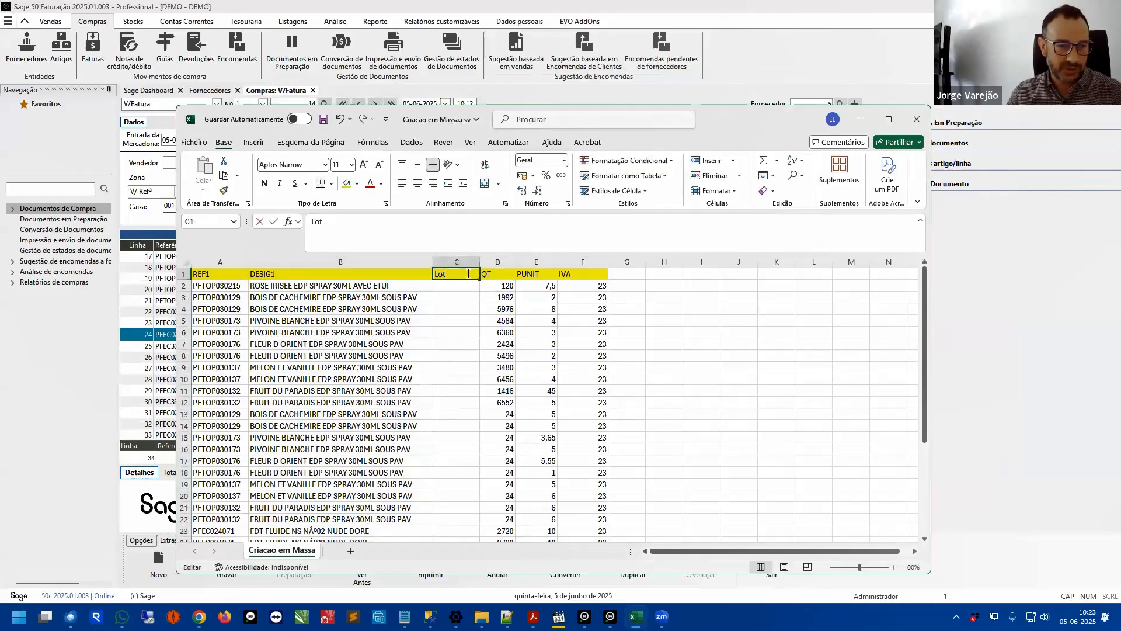
type("1")
left_click(445, 307)
Step: Shorten the references in cells A2 and A3 to PFTOP and save the CSV file
left_click(245, 286)
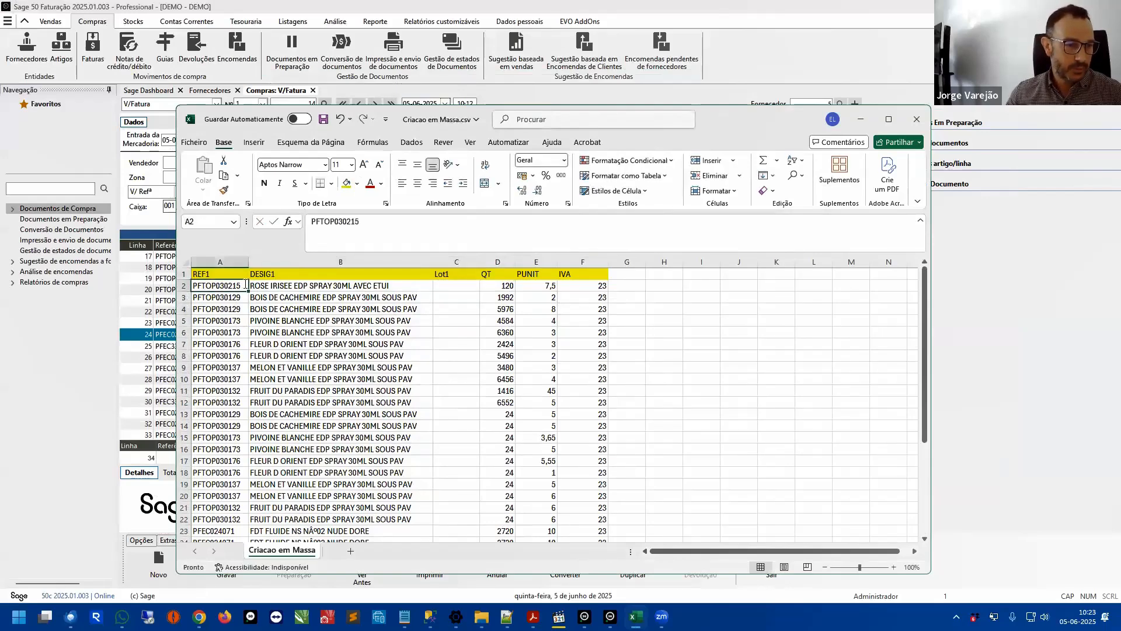
double_click(245, 286)
key("BackSpace")
key("BackSpace")
key("BackSpace")
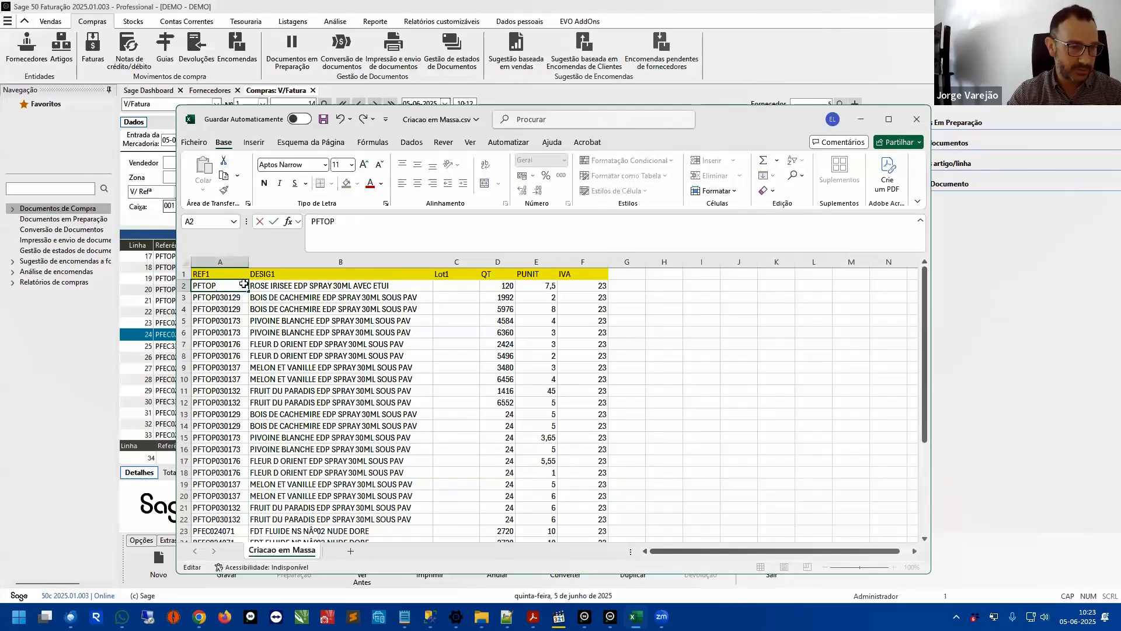
key("Return")
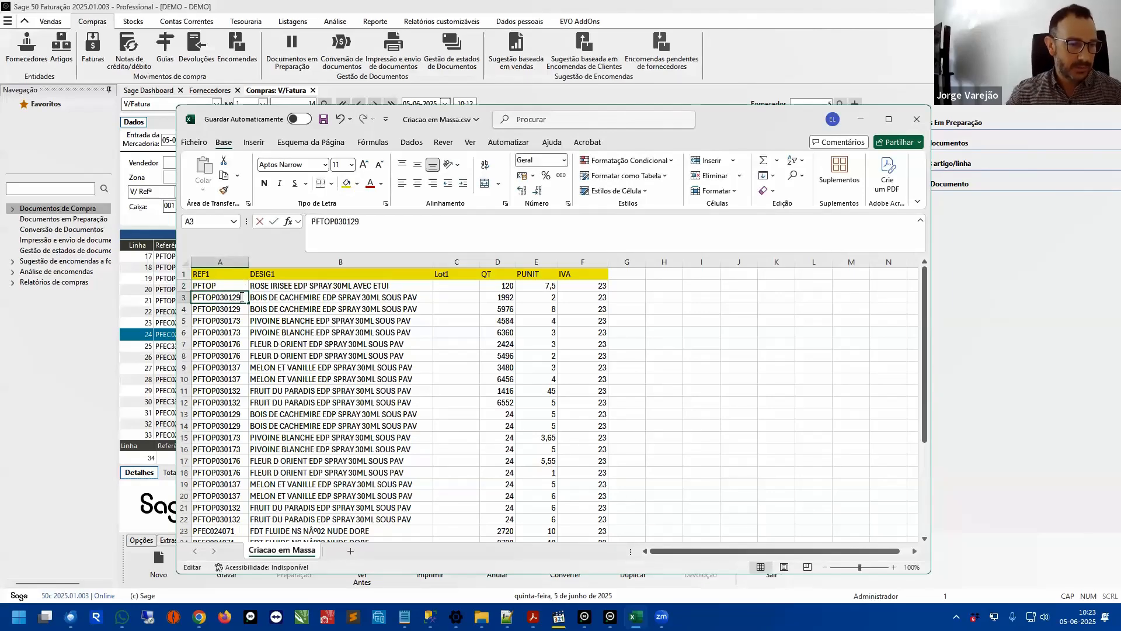
key("BackSpace")
key("BackSpace")
key("BackSpace")
key("BackSpace")
key("BackSpace")
key("BackSpace")
key("Return")
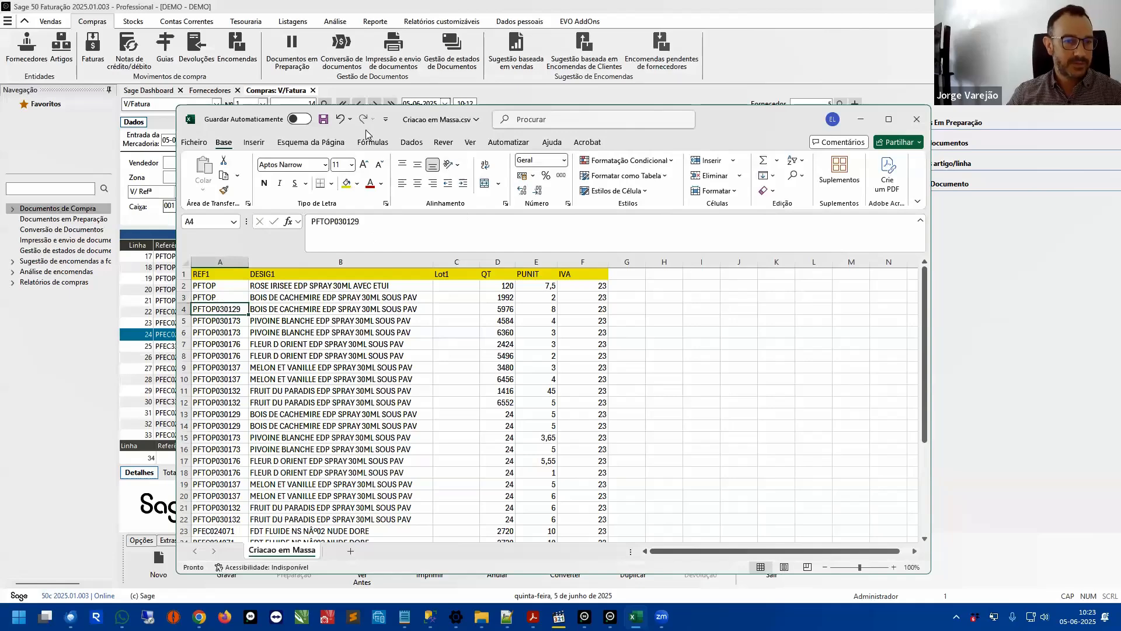
left_click(323, 119)
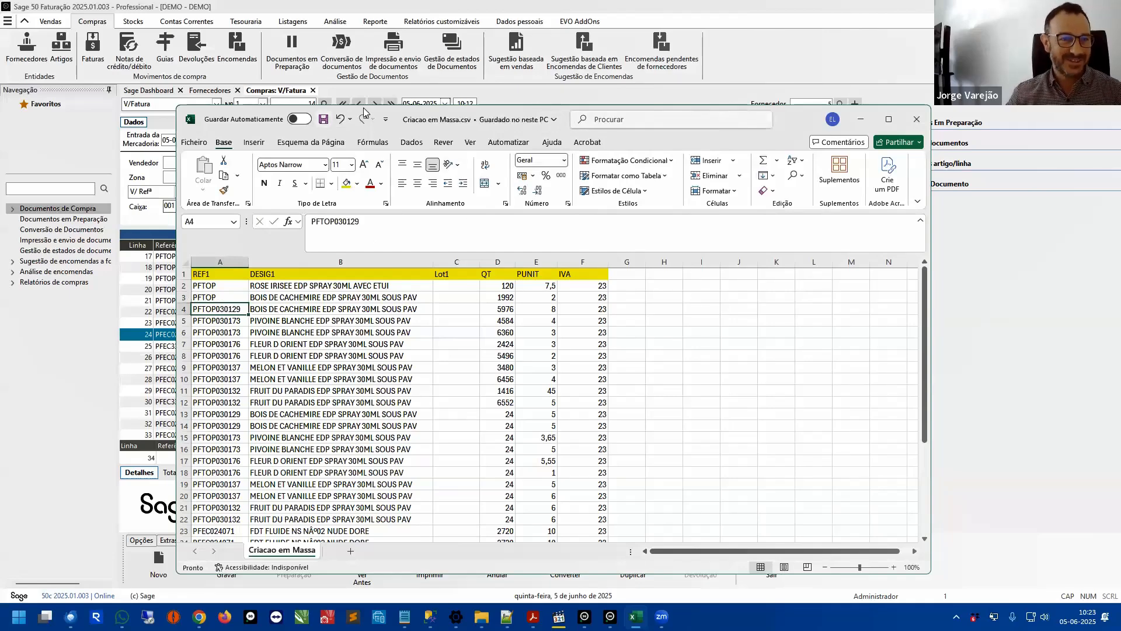
Step: Switch to Sage 50, open the supplier records and load the supplier Hard Wear, S.A
left_click(580, 21)
left_click(50, 51)
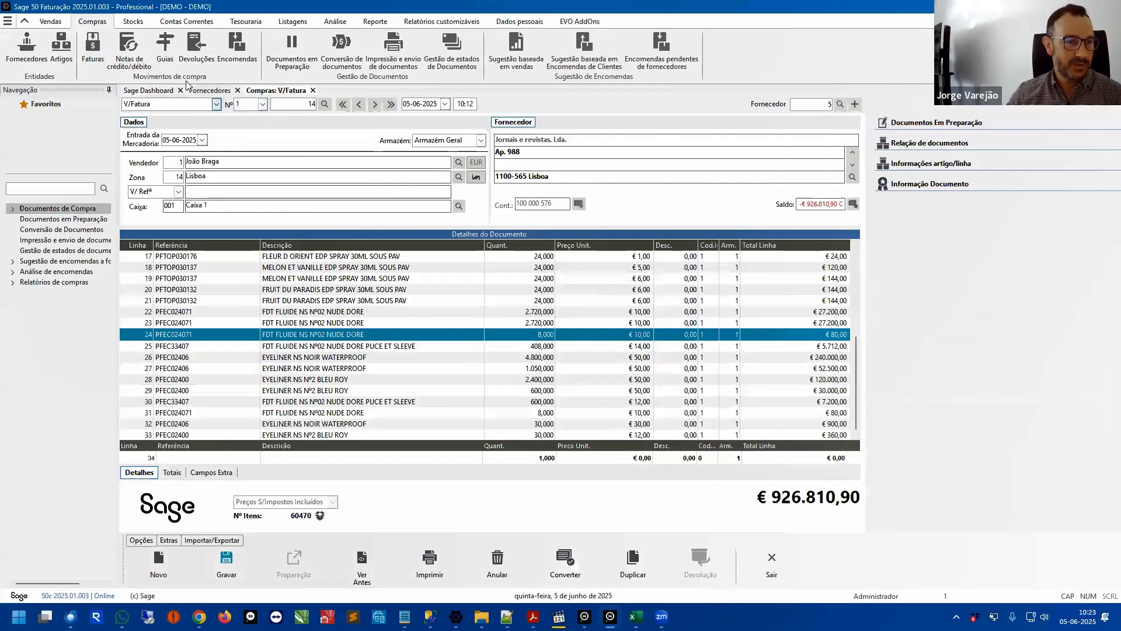
left_click(26, 49)
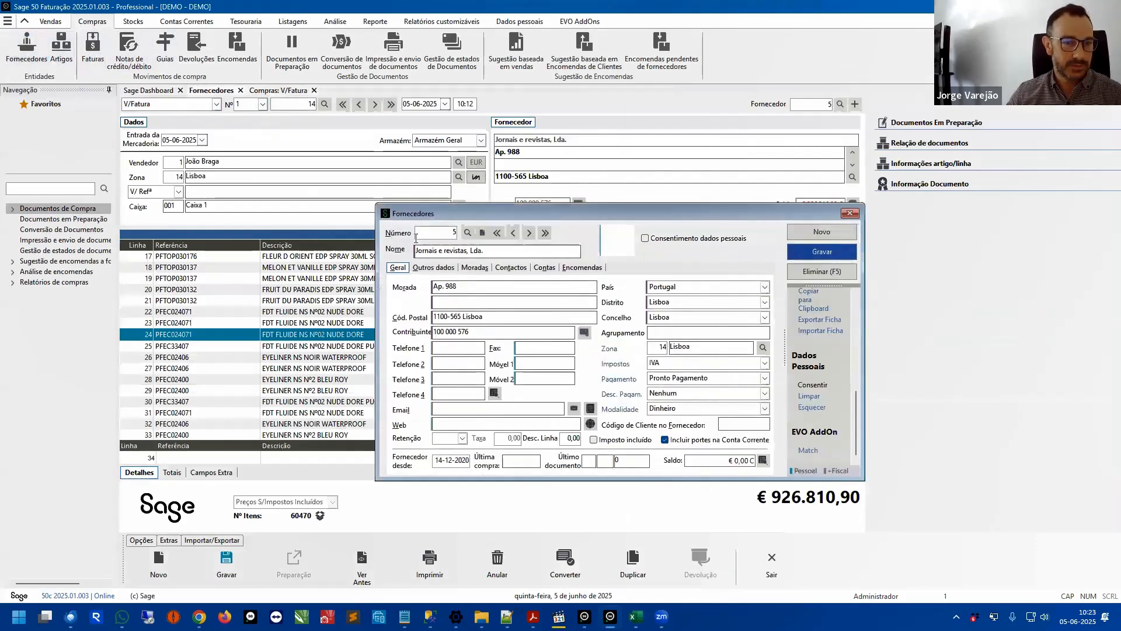
type("7")
key("Tab")
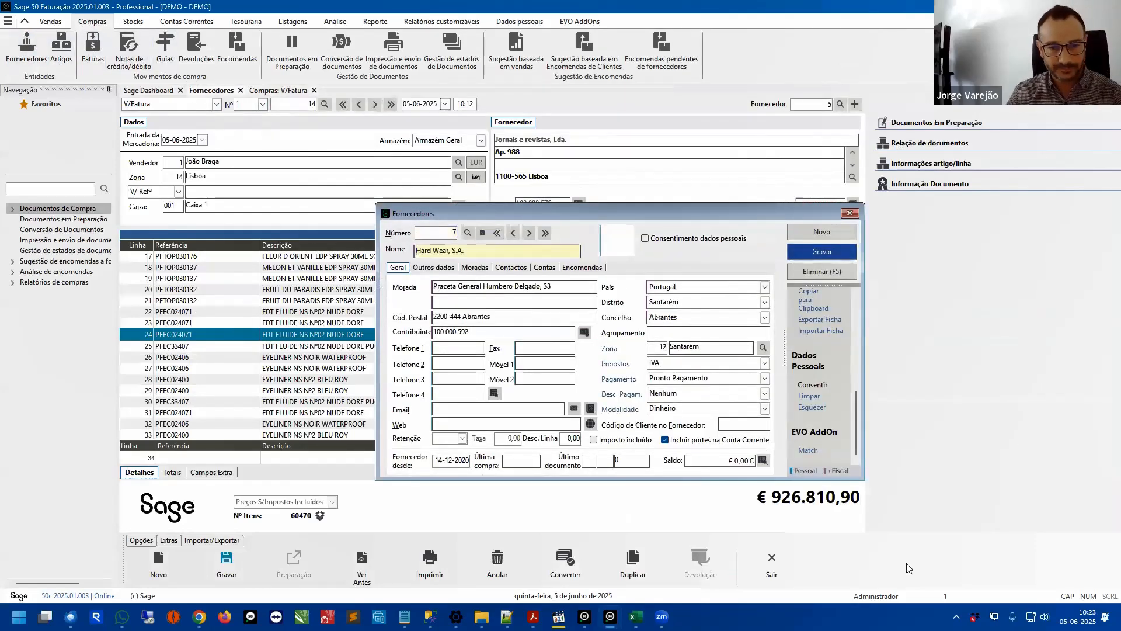
Step: Open the supplier's field matching form, close the spreadsheet in Excel and load "Criacao em Massa.csv" into the form
left_click(810, 451)
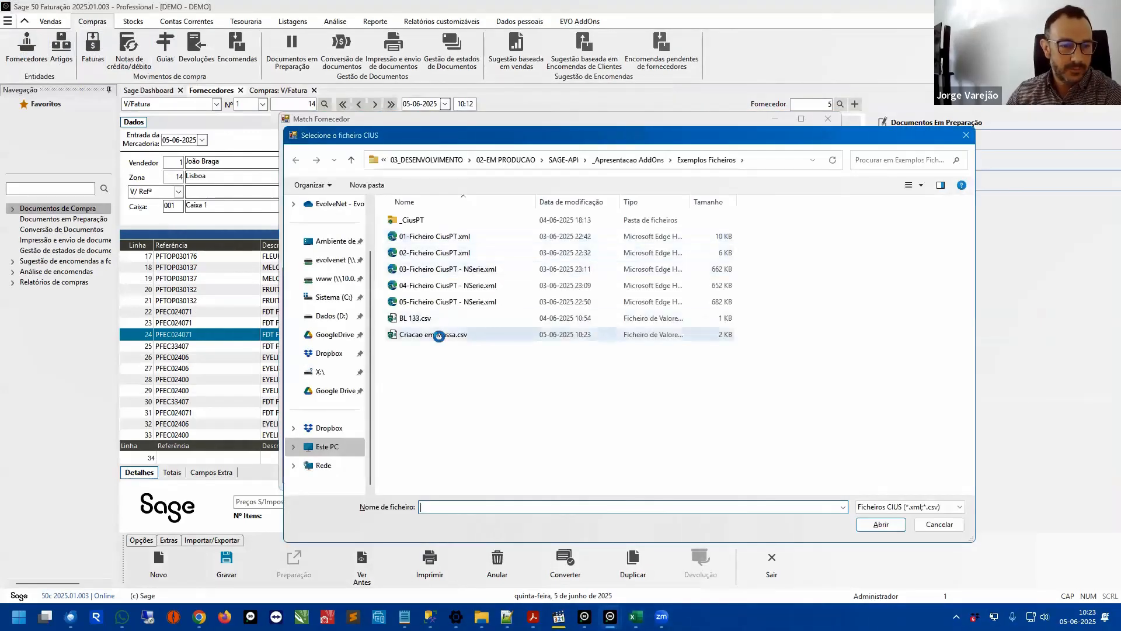
double_click(439, 337)
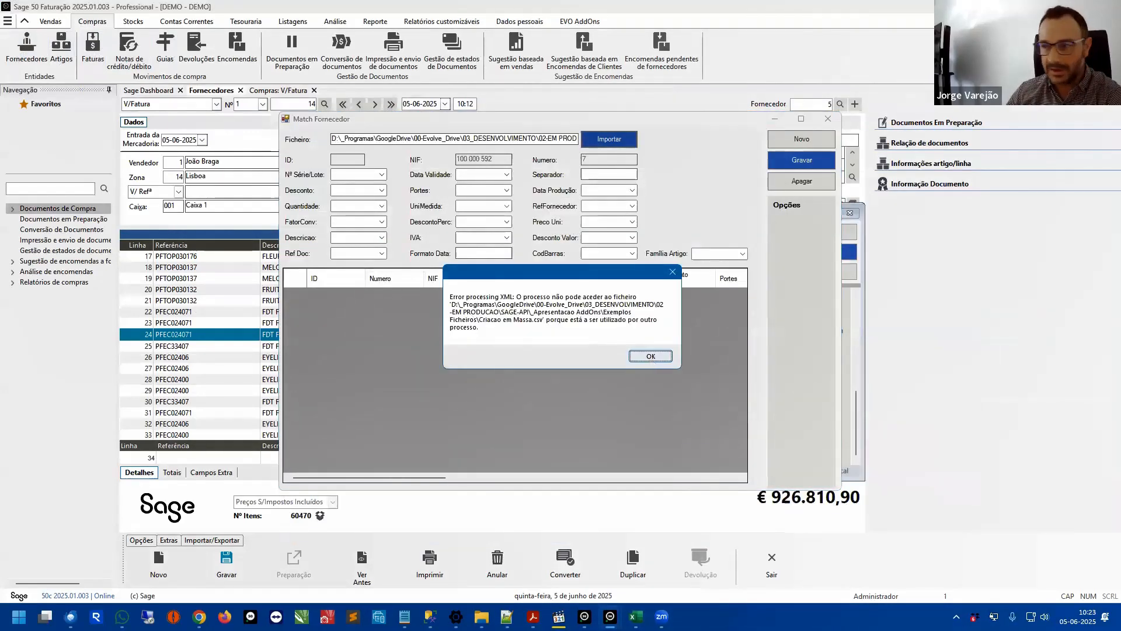
left_click(651, 356)
left_click(635, 616)
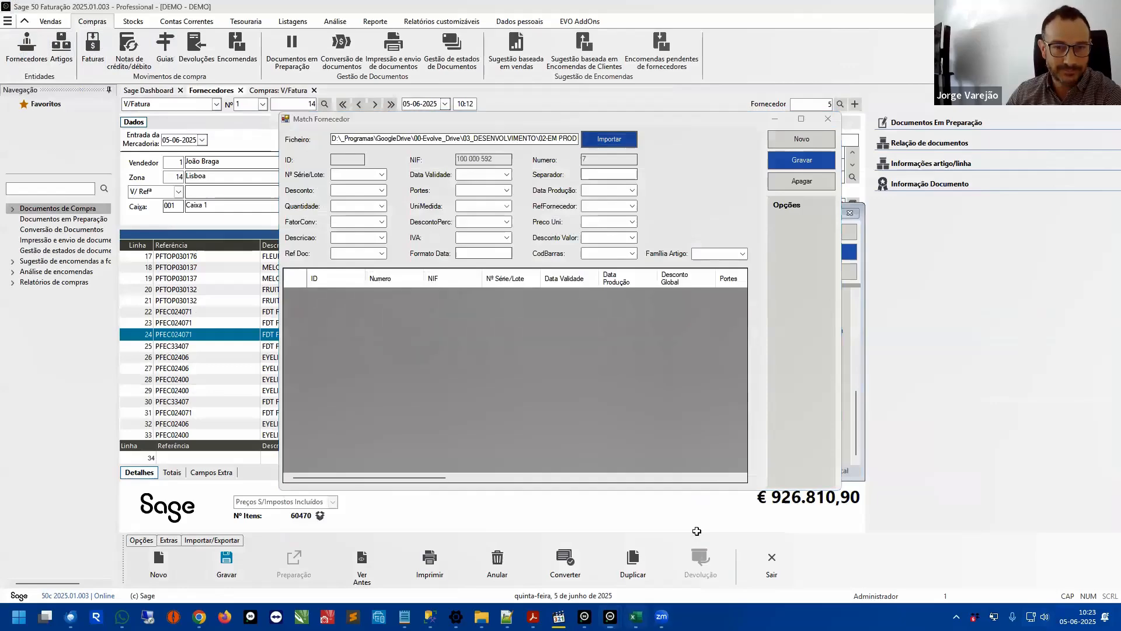
left_click(924, 124)
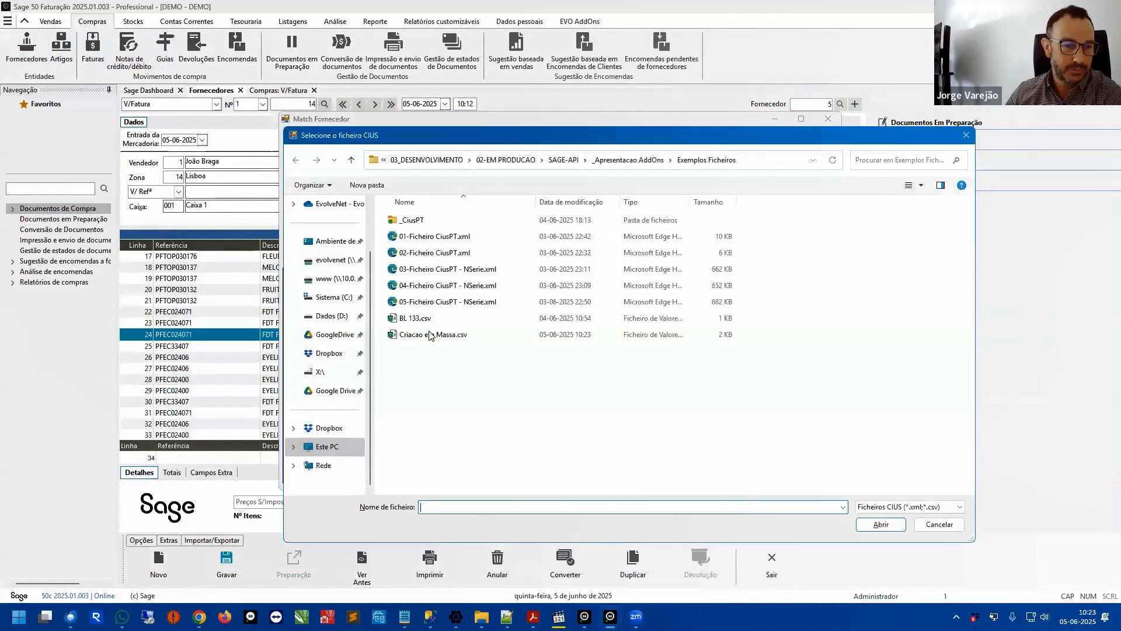
double_click(437, 337)
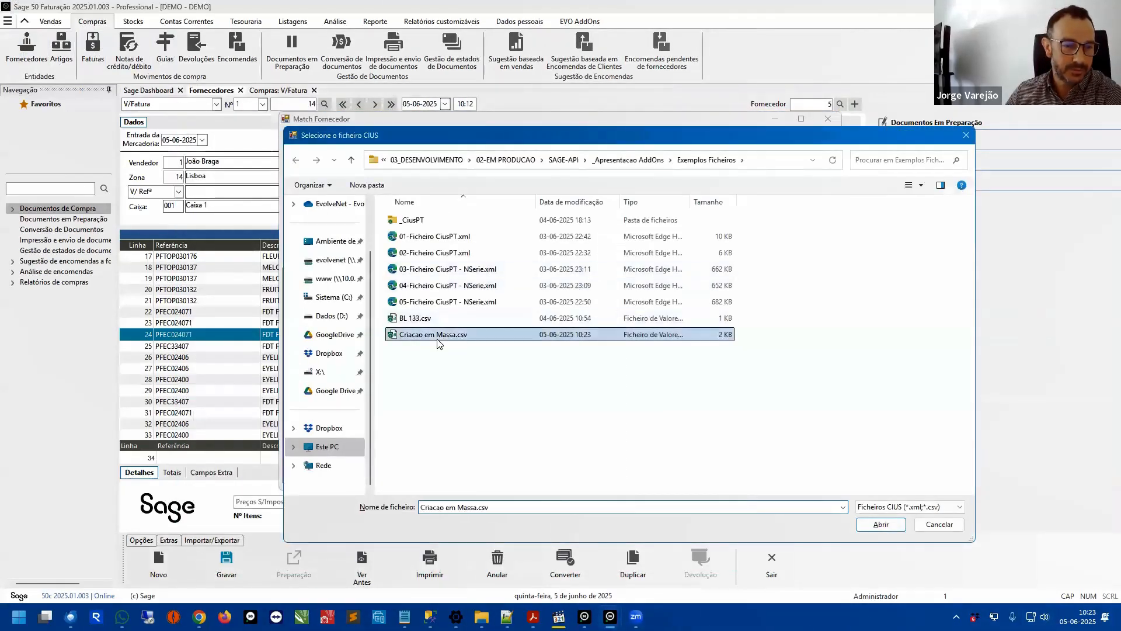
Step: Match the serial/lot field to Lot1, quantity to QT and supplier reference to REF1, and fill in the separator
left_click(382, 174)
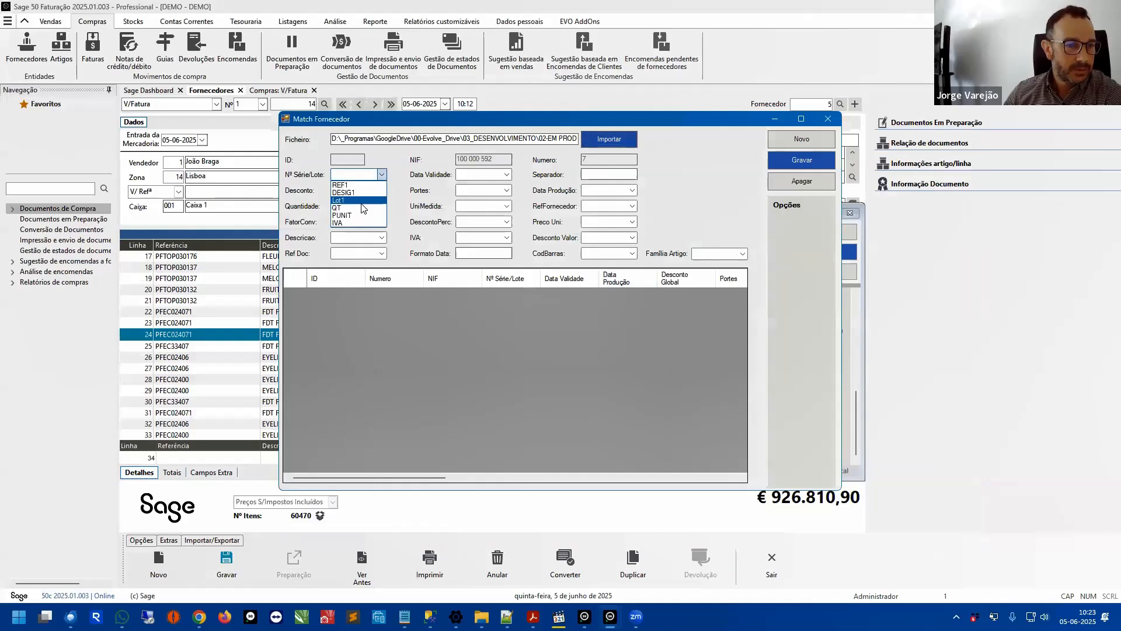
left_click(356, 204)
left_click(592, 172)
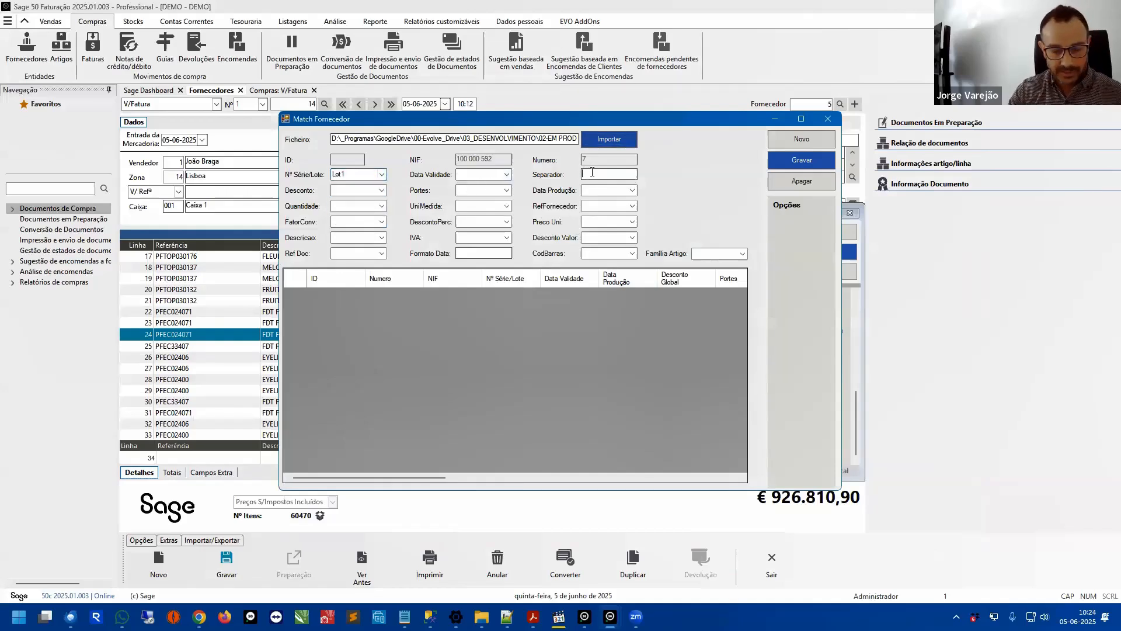
left_click(382, 205)
left_click(353, 239)
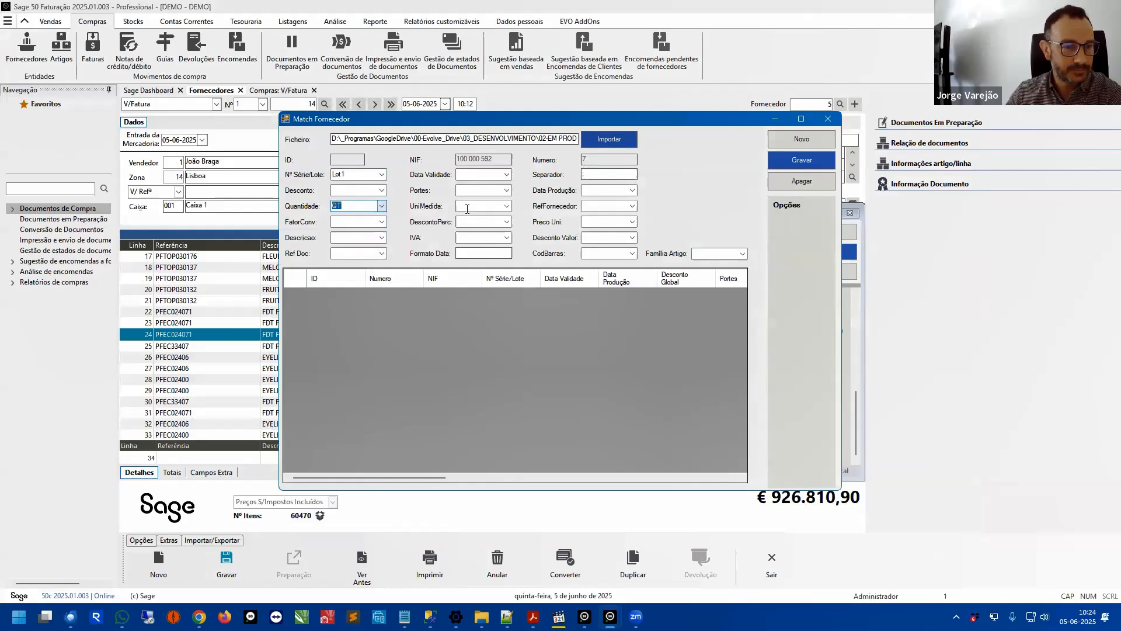
left_click(631, 209)
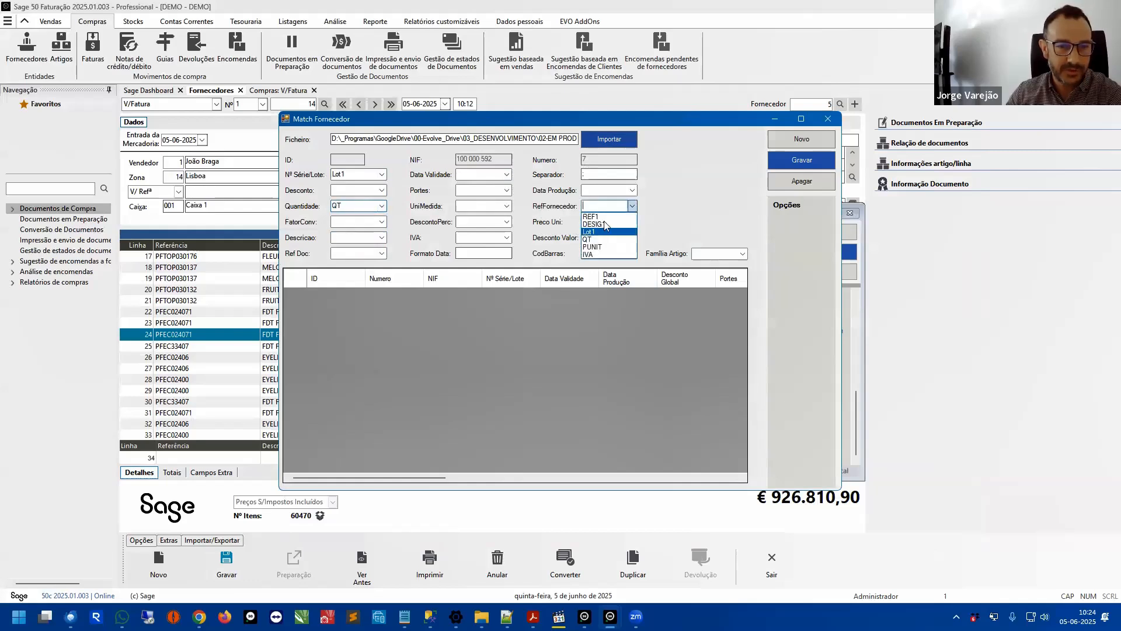
left_click(602, 215)
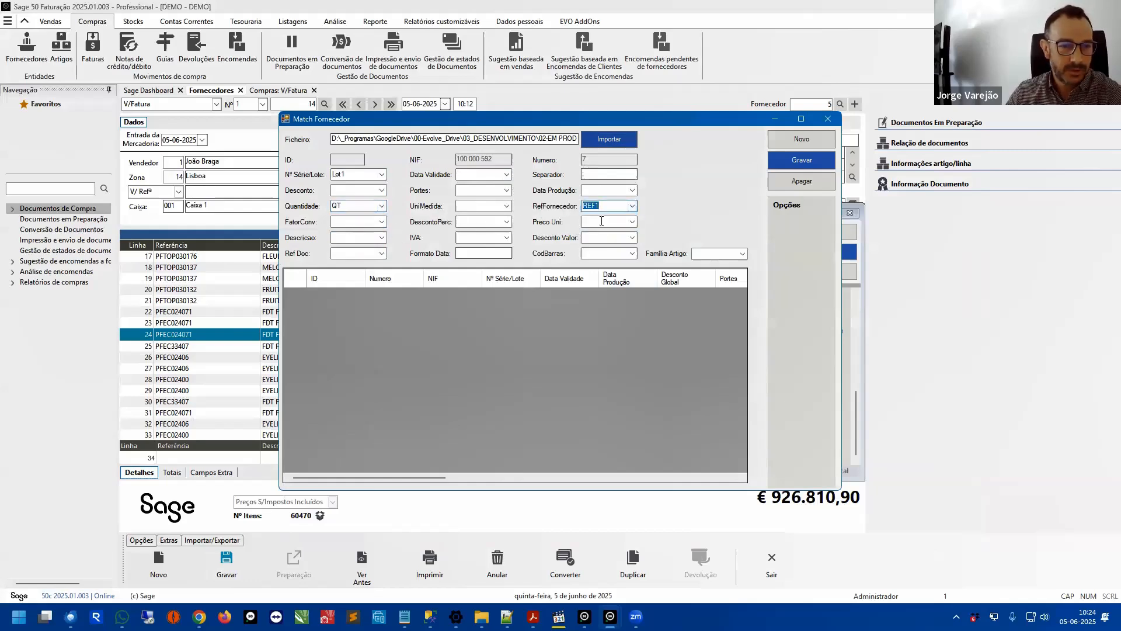
Step: Match the unit price to PUNIT, the description to DESIG1 and the VAT field to IVA
left_click(632, 222)
left_click(602, 246)
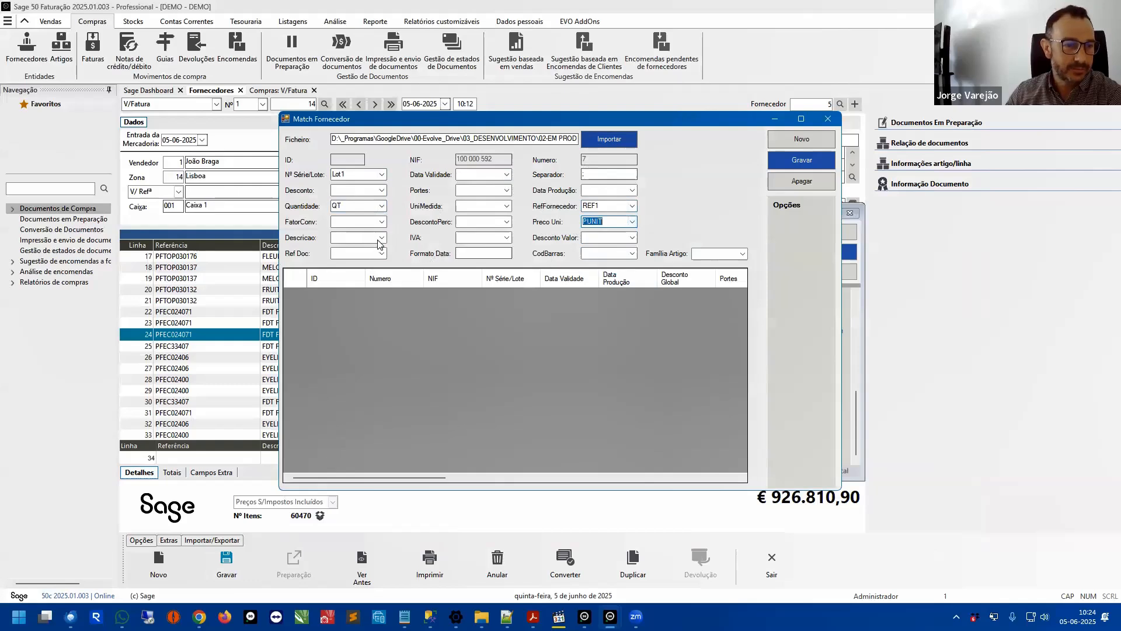
left_click(381, 237)
left_click(368, 278)
left_click(506, 237)
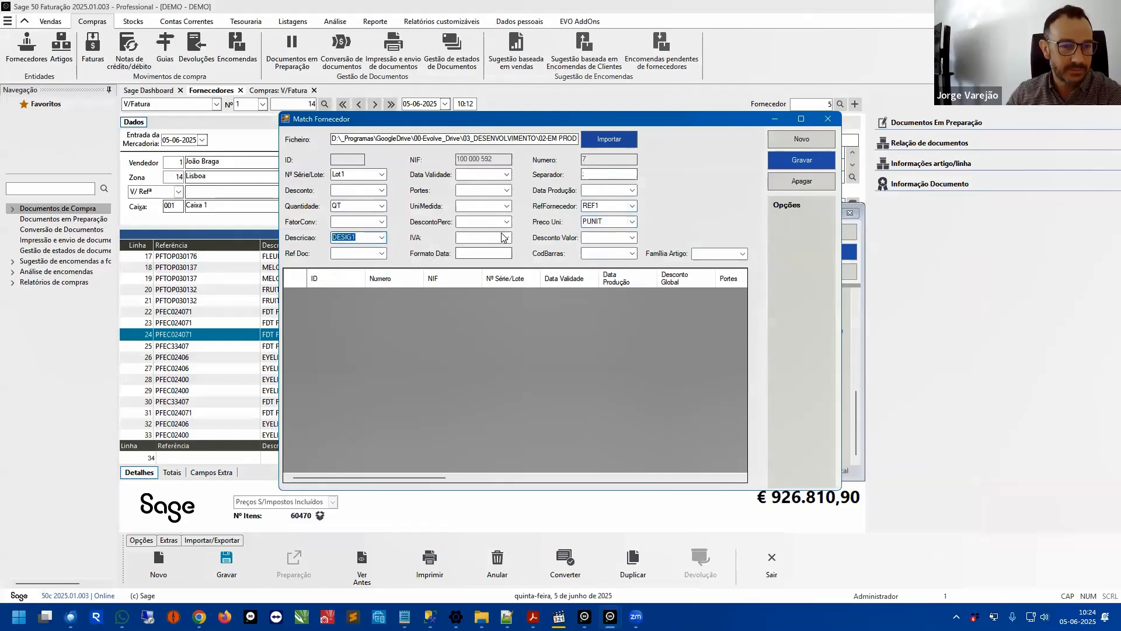
left_click(484, 286)
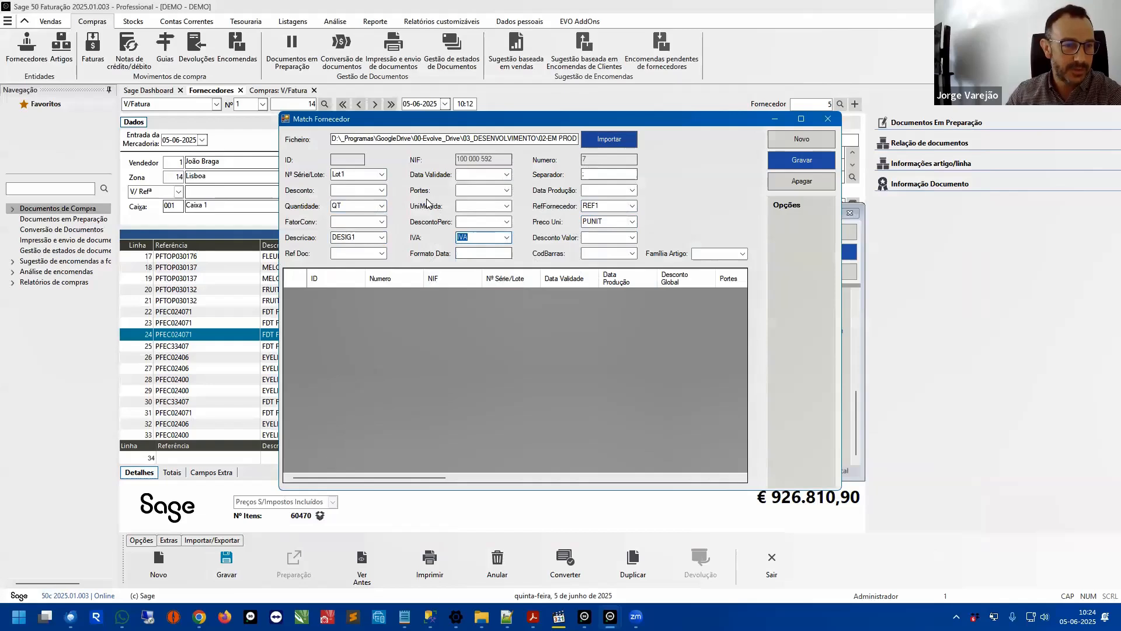
Step: Leave the document reference blank, save the supplier match and delete the extra empty match row with ID 9
left_click(382, 254)
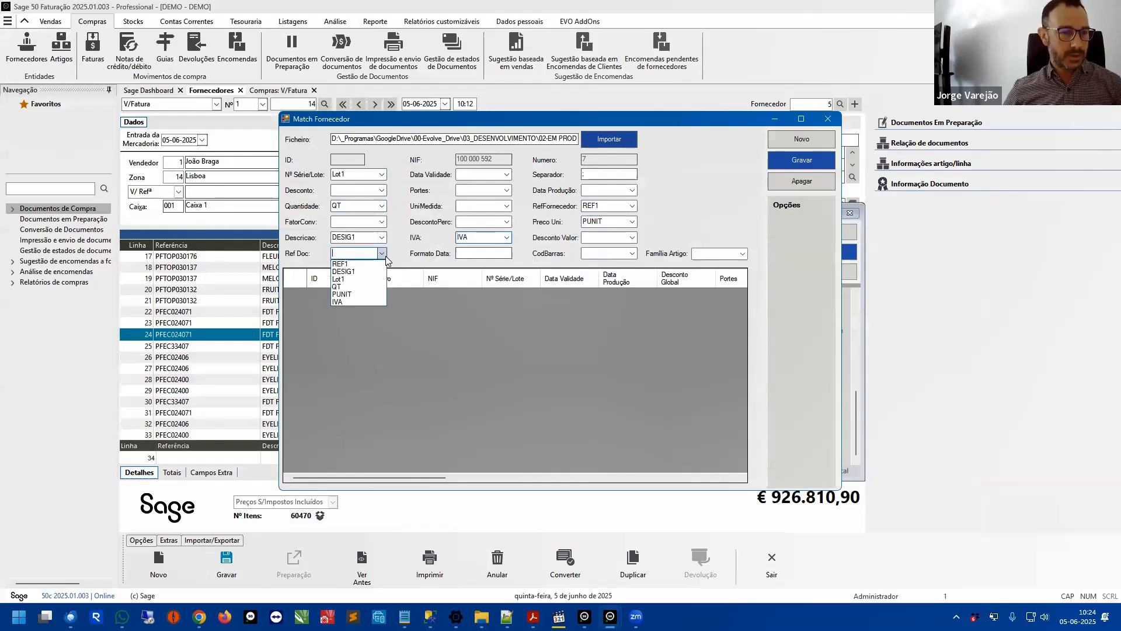
left_click(363, 295)
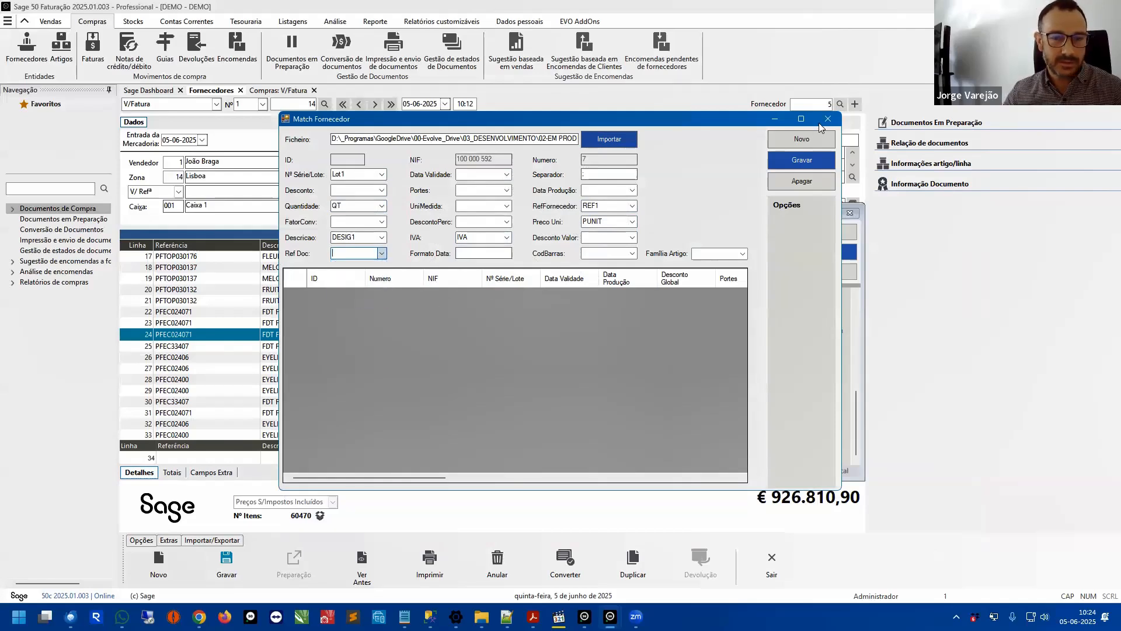
left_click(786, 161)
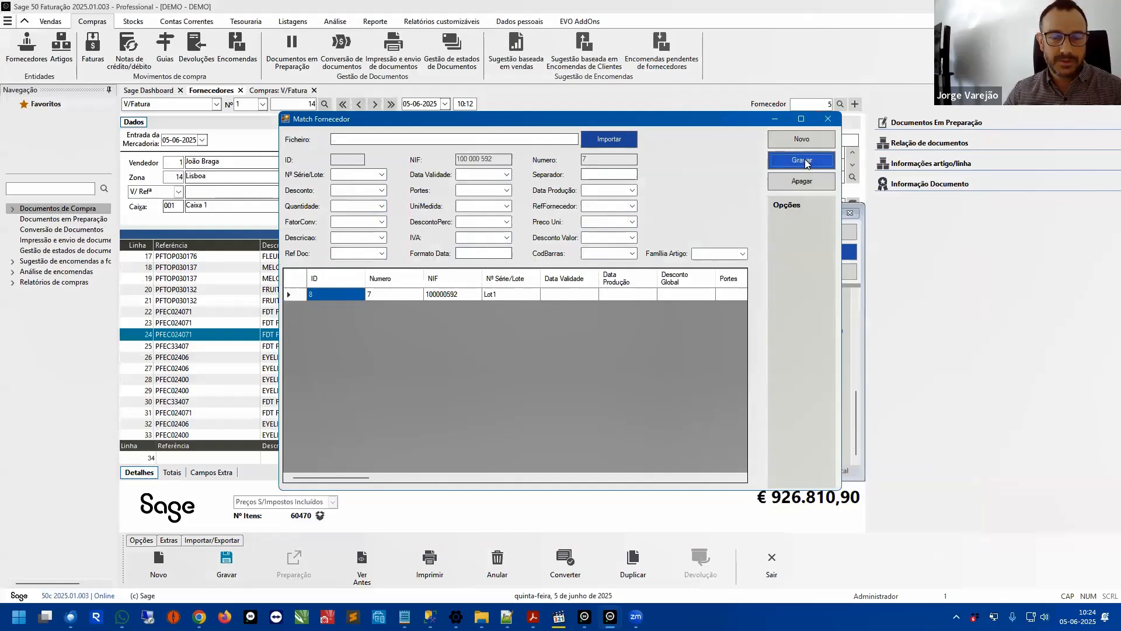
left_click(821, 138)
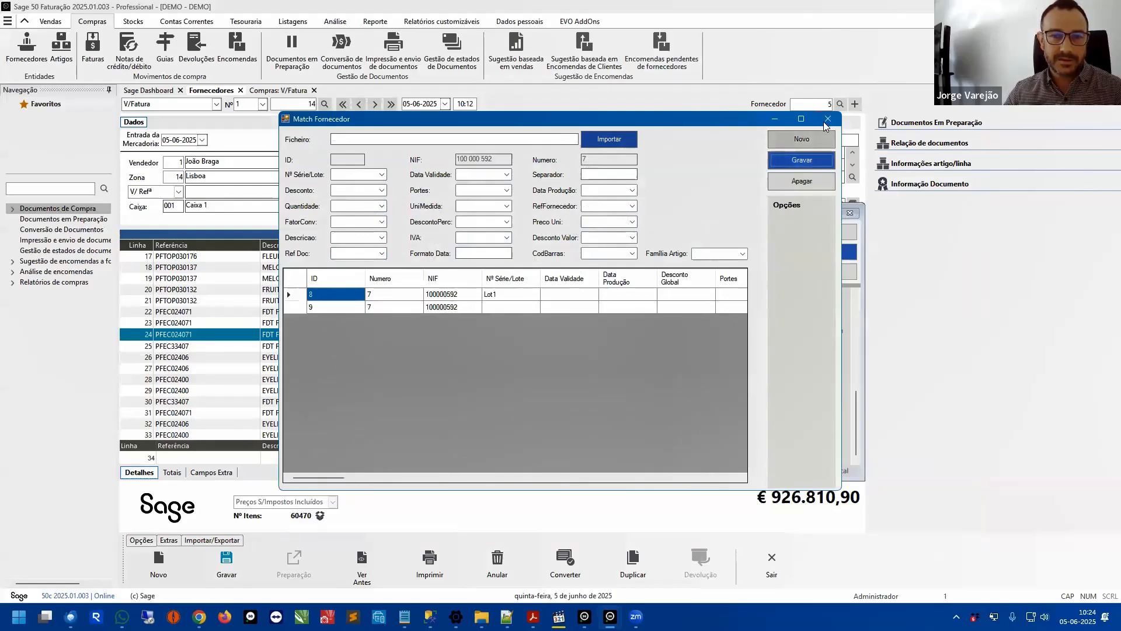
left_click(536, 307)
left_click(802, 181)
left_click(590, 346)
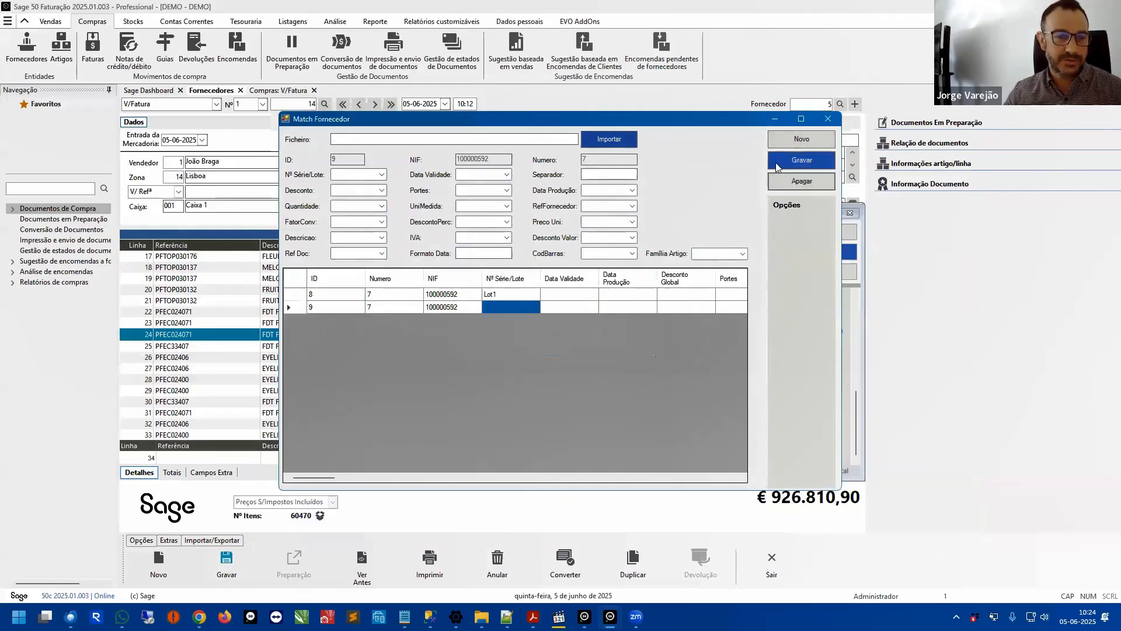
Step: Close the match form, open the CIUS-PT import for supplier Hard Wear, S.A., load "Criacao em Massa.csv" and maximise the import window
left_click(828, 118)
left_click(597, 22)
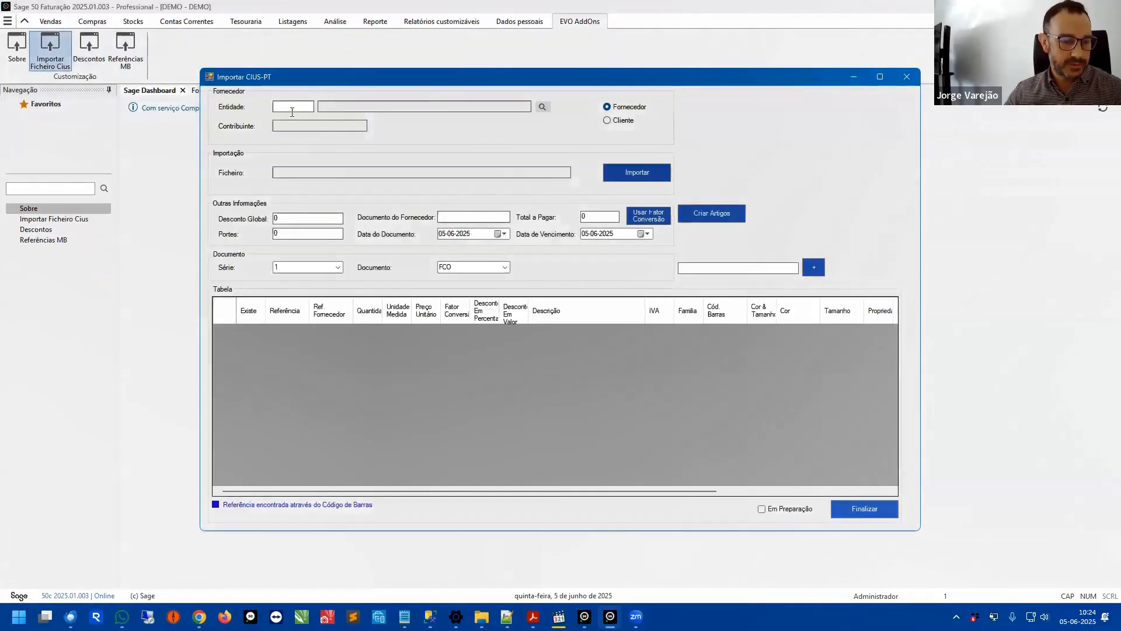
left_click(622, 176)
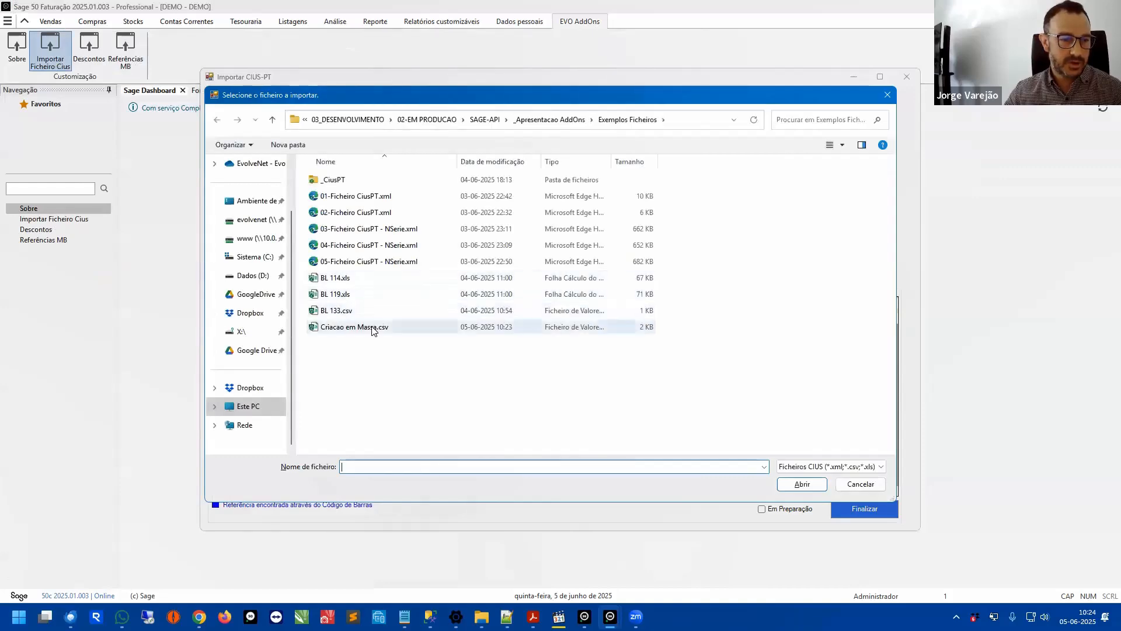
double_click(373, 327)
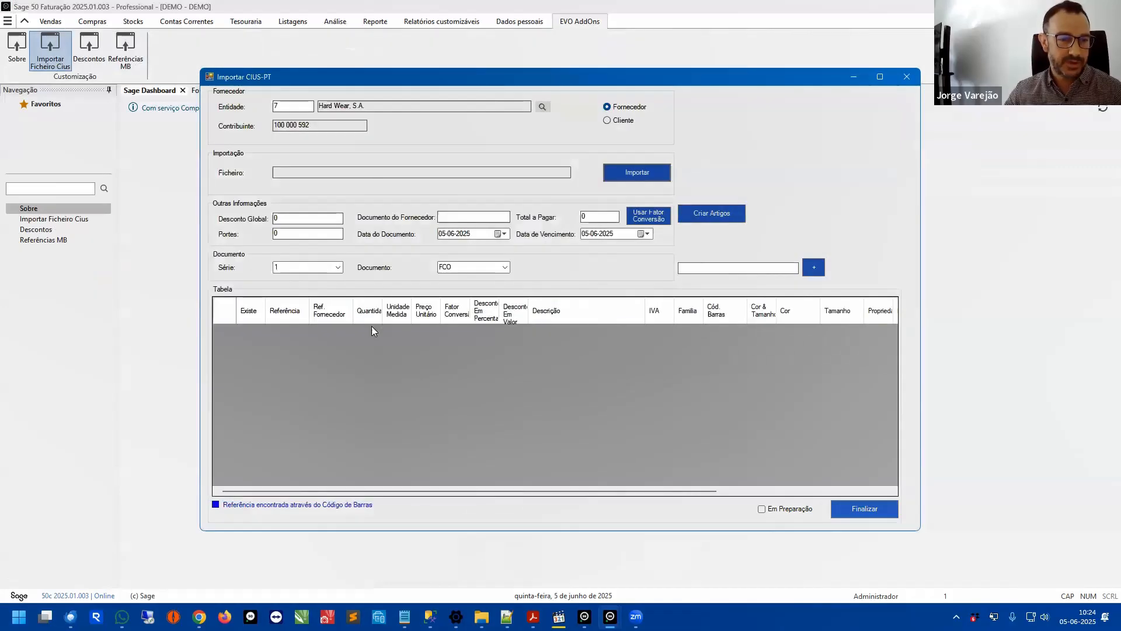
left_click(880, 77)
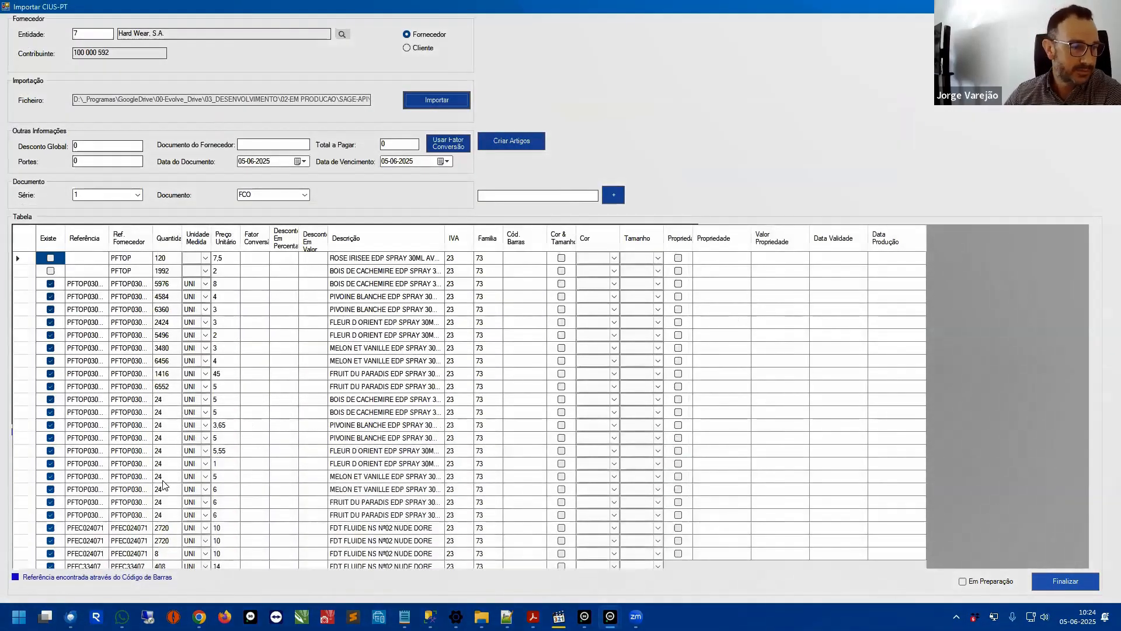
Step: Check the reference and supplier reference cells of the first two imported lines, the ones not marked as existing
left_click(100, 260)
left_click(126, 261)
left_click(128, 270)
left_click(129, 258)
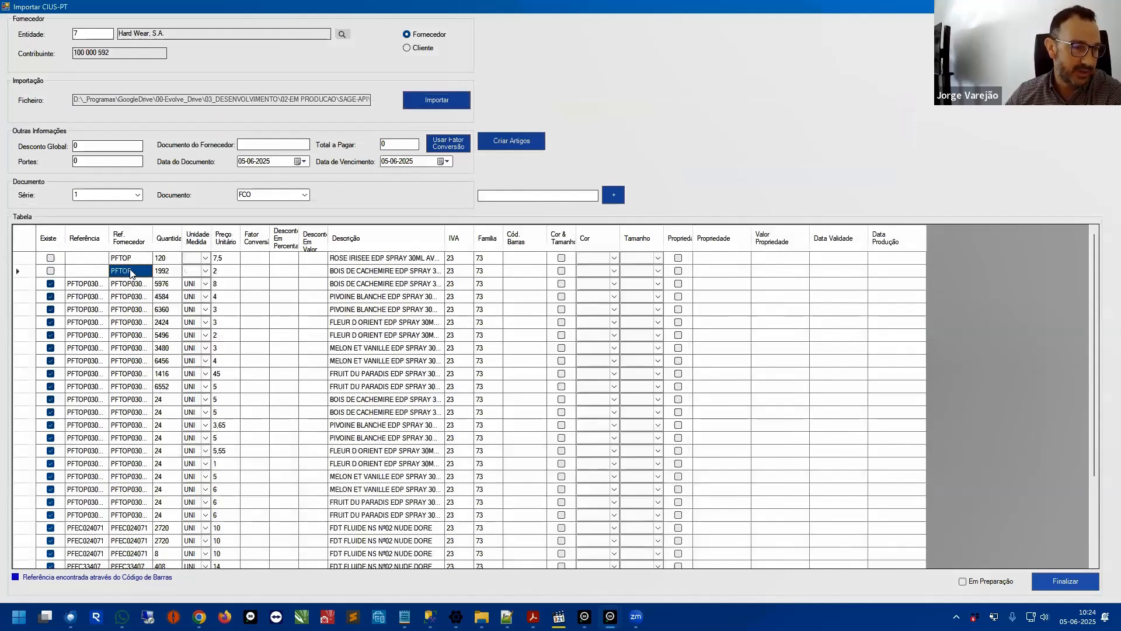
key("Up")
left_click(137, 269)
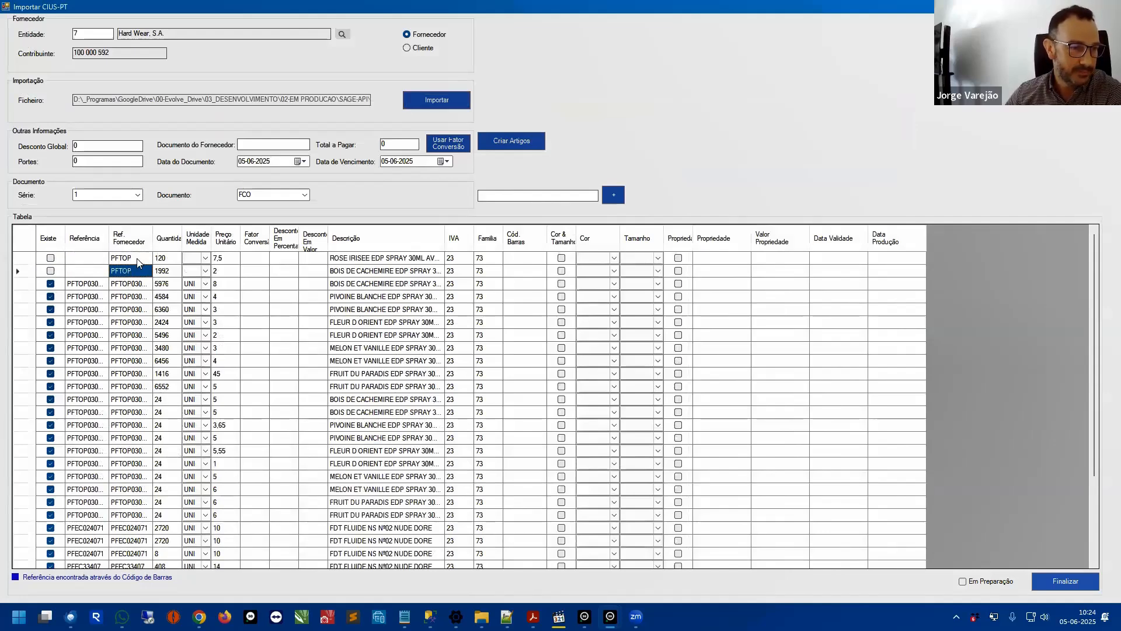
Step: Create article PFTOP from the first unmatched import line, assigning family 67 (Assistência técnica), and save it
double_click(133, 257)
left_click(621, 258)
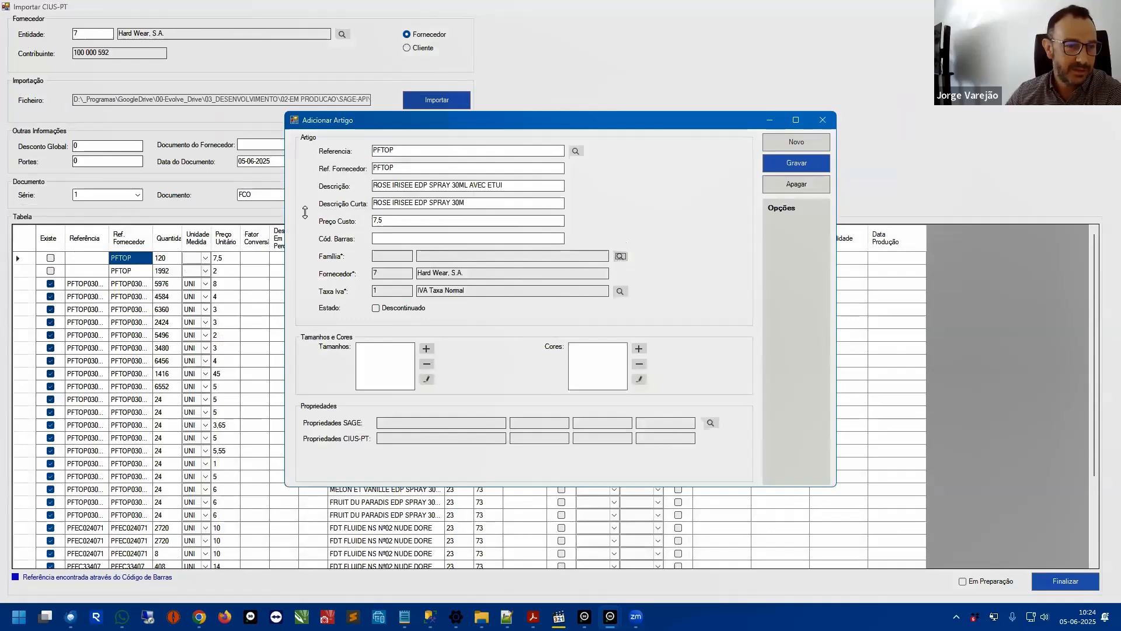
double_click(356, 377)
left_click(792, 164)
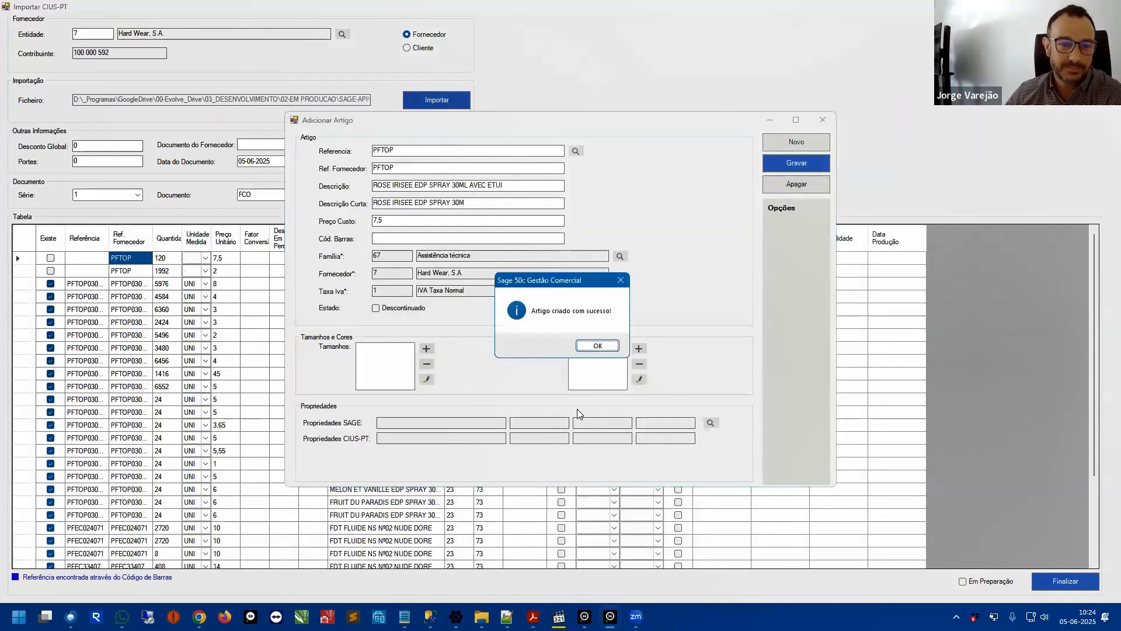
left_click(589, 344)
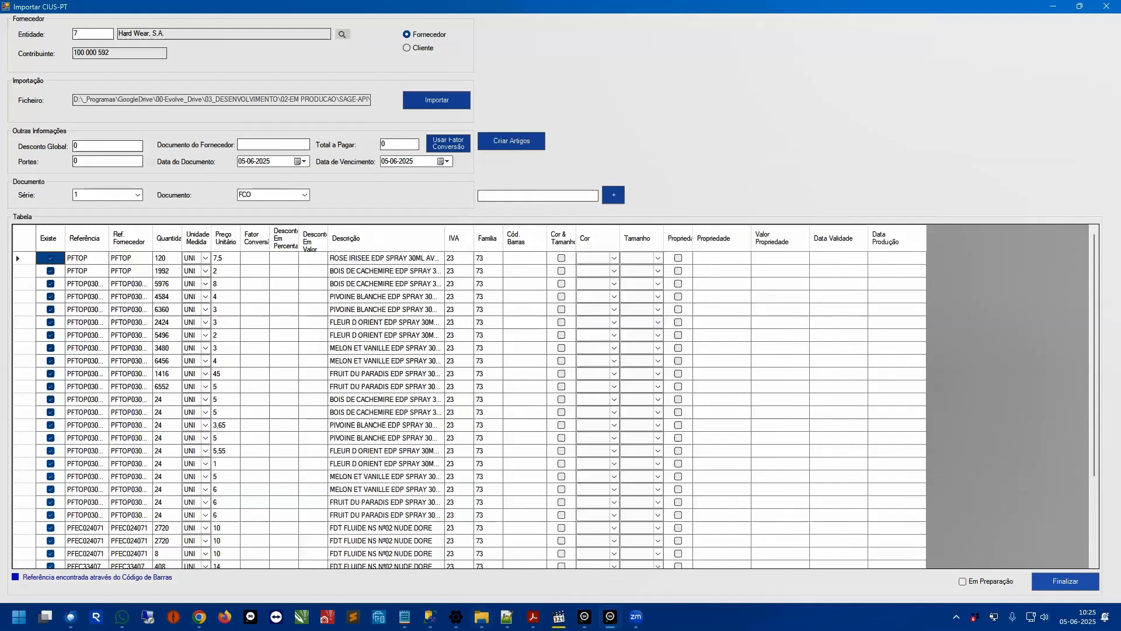
Step: Check the supplier reference cells of the first two imported lines, both holding PFTOP
mouse_move(482, 616)
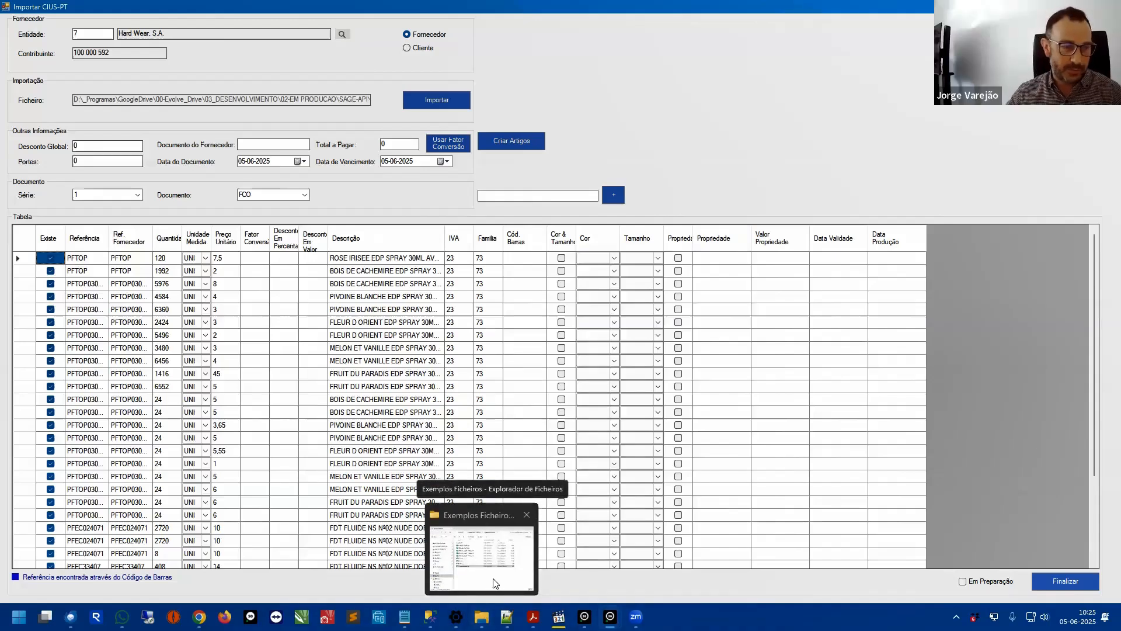
left_click(495, 582)
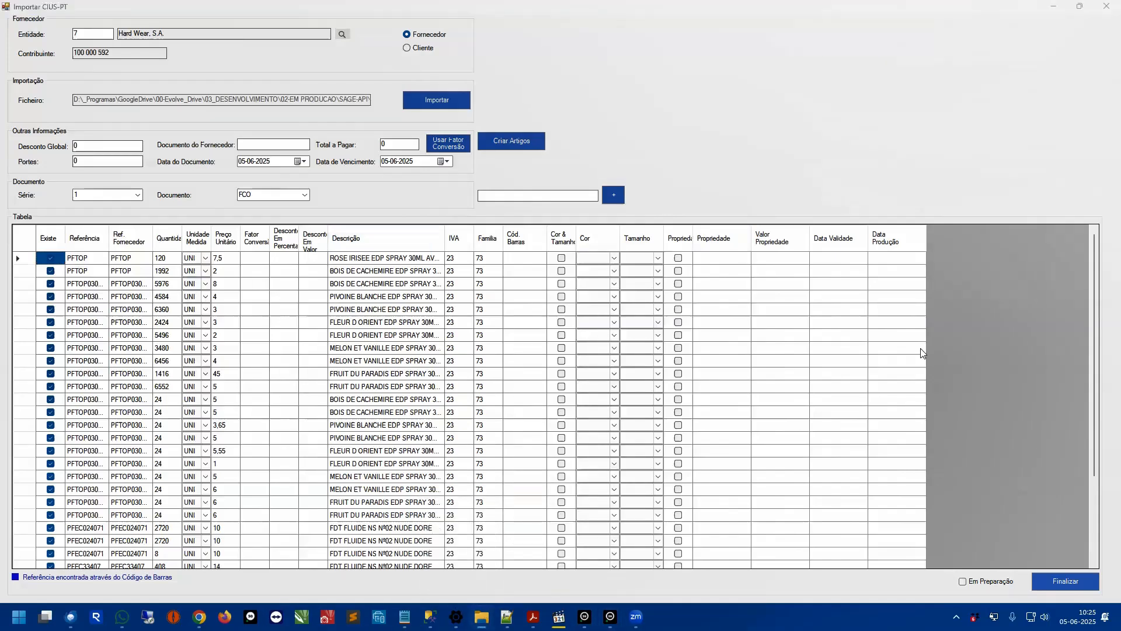
left_click(127, 258)
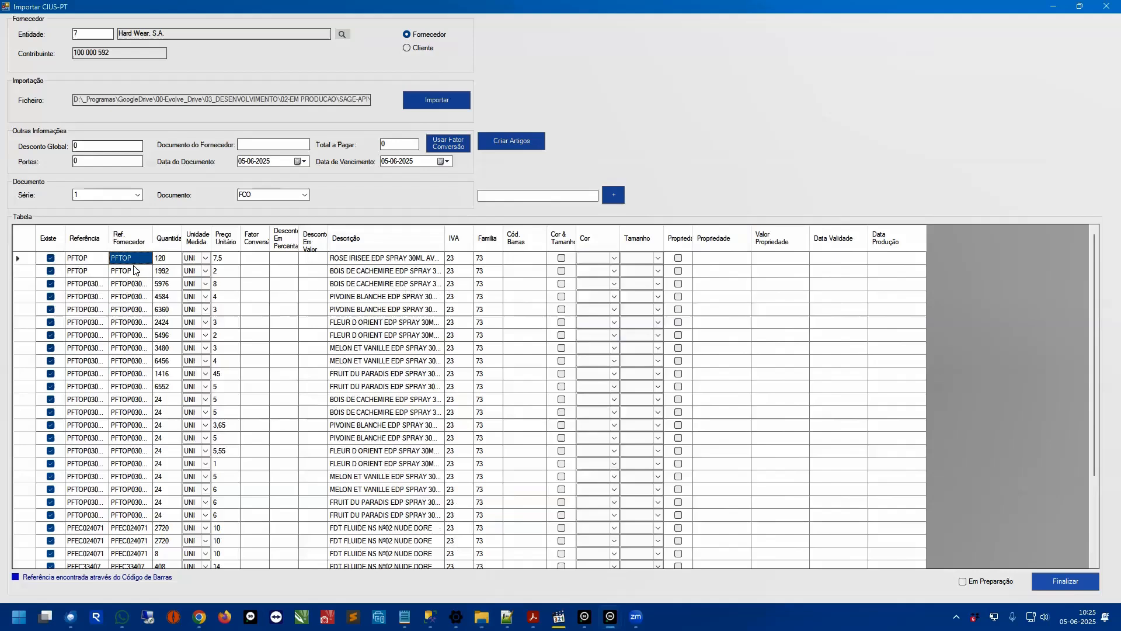
left_click(132, 263)
left_click(138, 274)
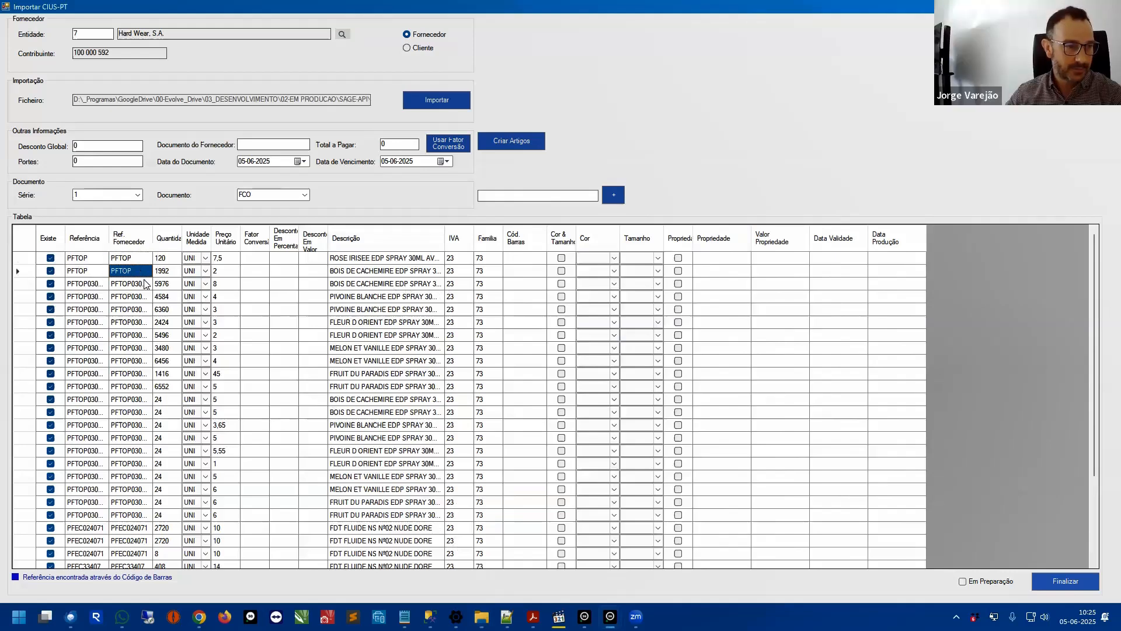
left_click(139, 262)
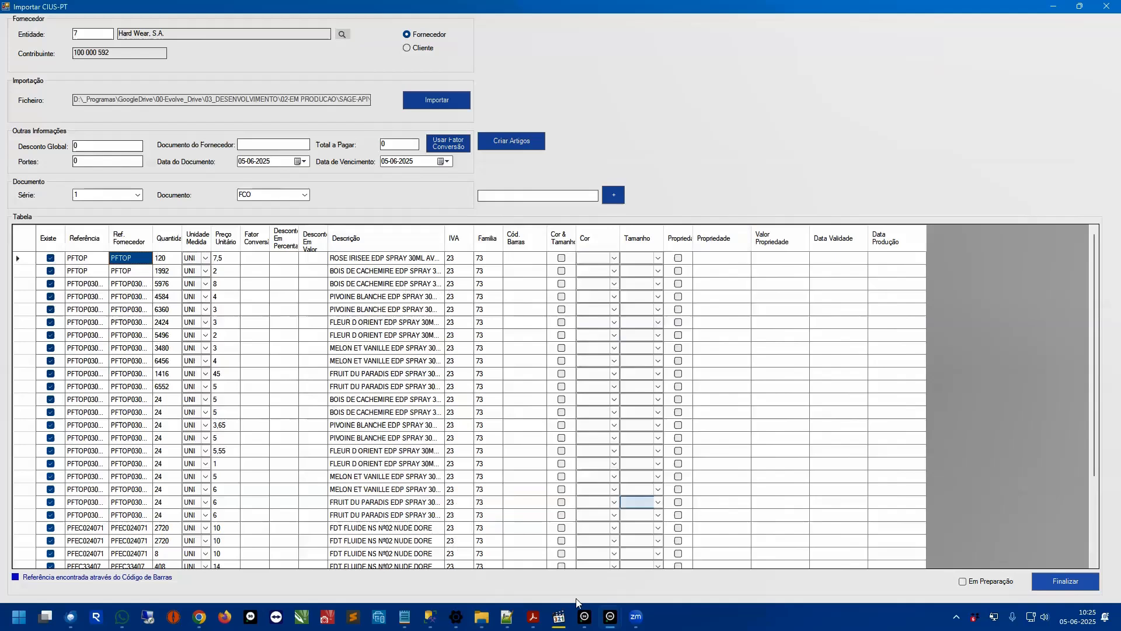
Step: Open "Criacao em Massa.csv" from the example files folder in Excel and look at its Save As file format, without saving
left_click(482, 617)
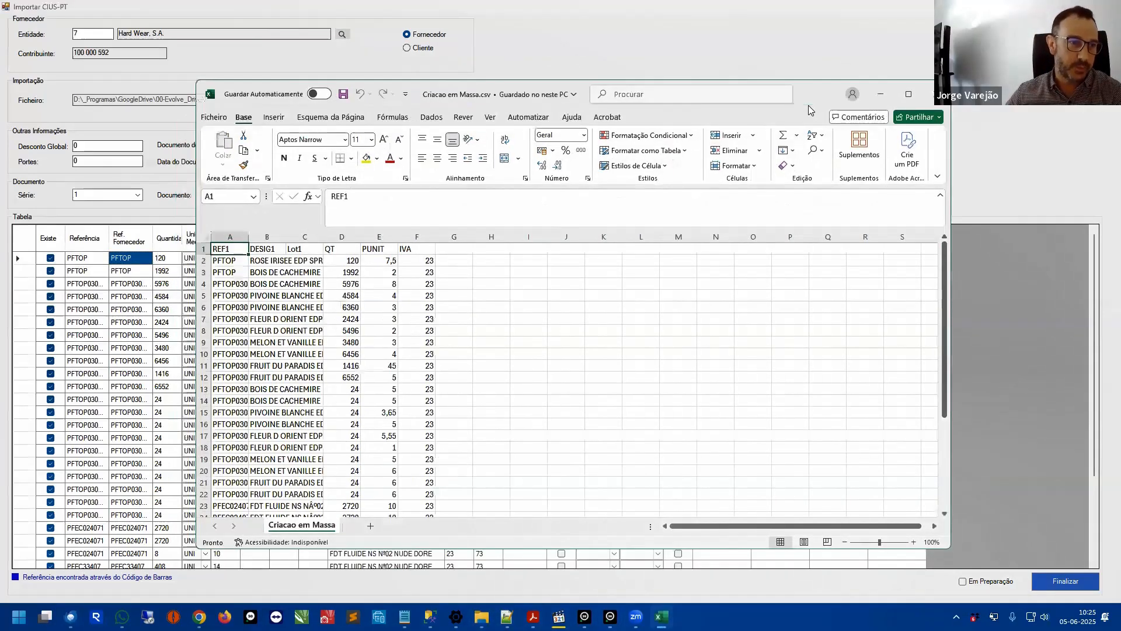
left_click(213, 117)
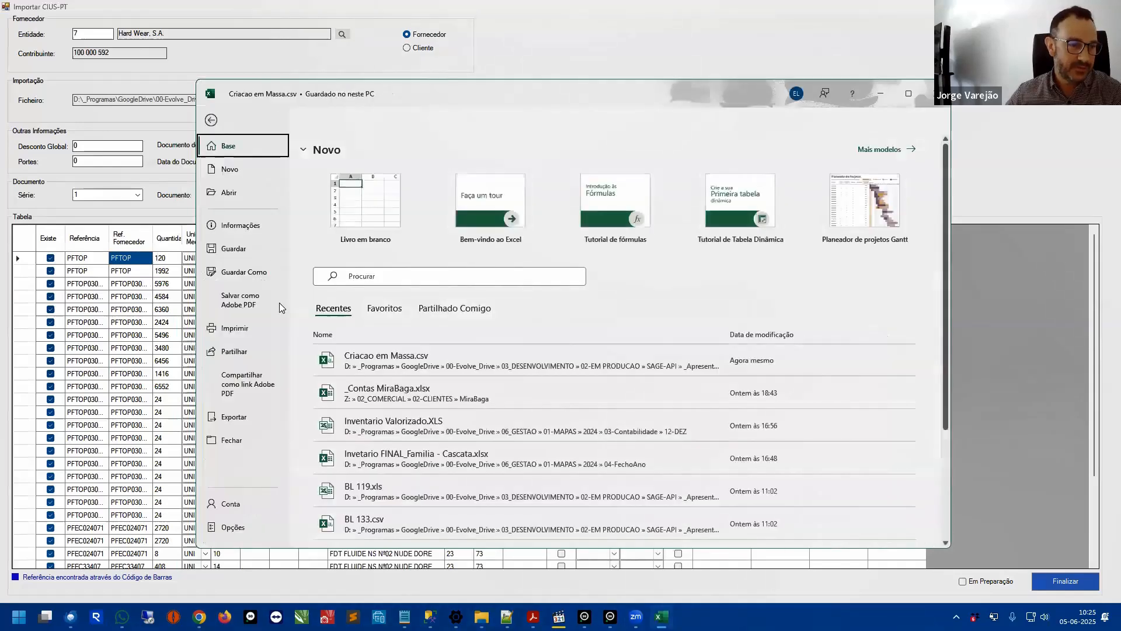
left_click(255, 273)
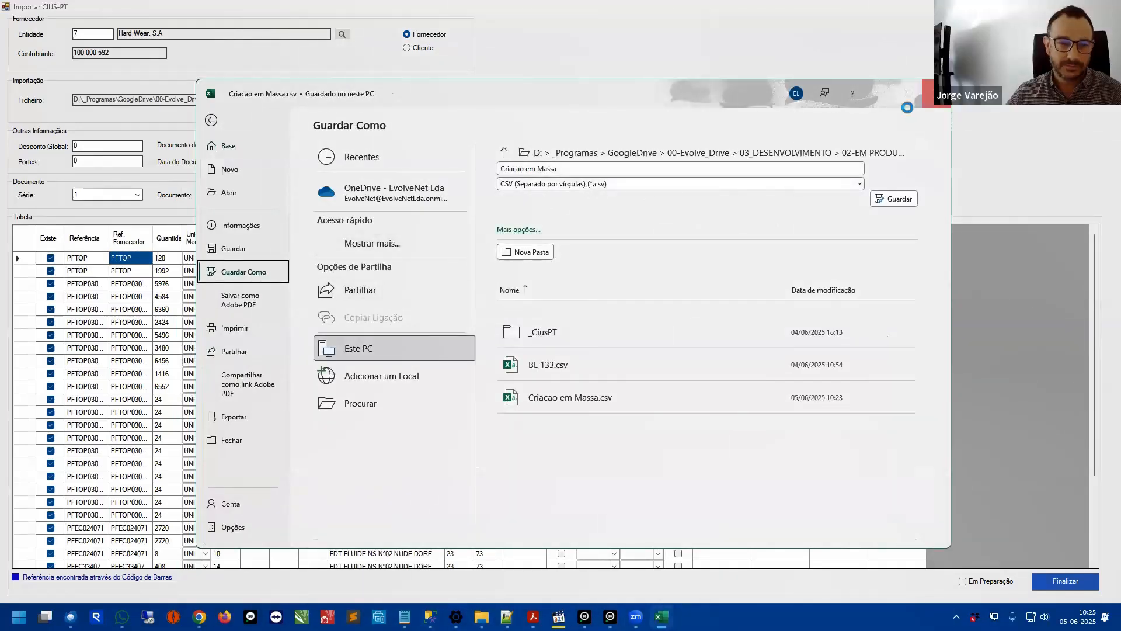
left_click(934, 94)
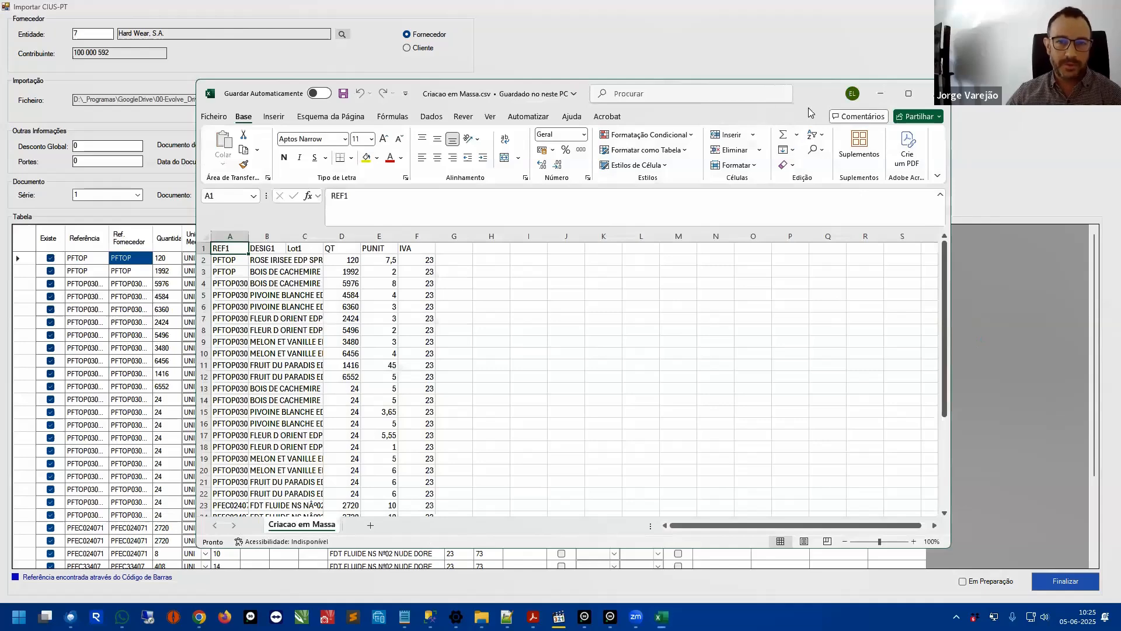
Step: Move the Excel window aside and autofit all column widths in the Criacao em Massa sheet
left_click_drag(818, 97, 852, 82)
left_click(240, 221)
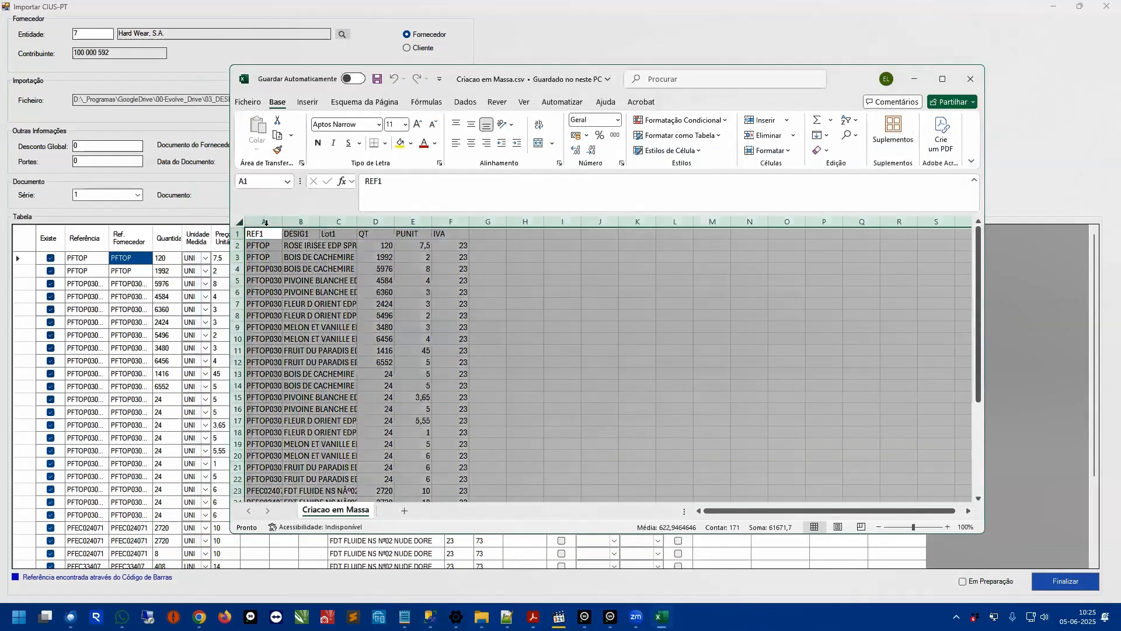
double_click(282, 222)
left_click(405, 292)
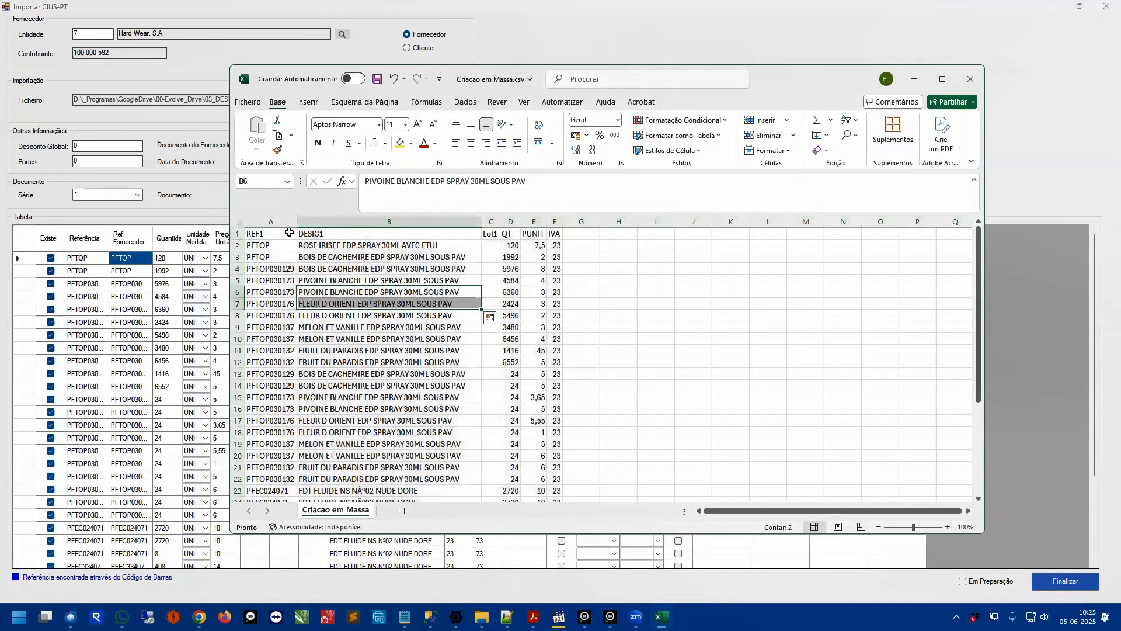
Step: Add borders to the header cells A1 to F1
left_click_drag(289, 233, 555, 234)
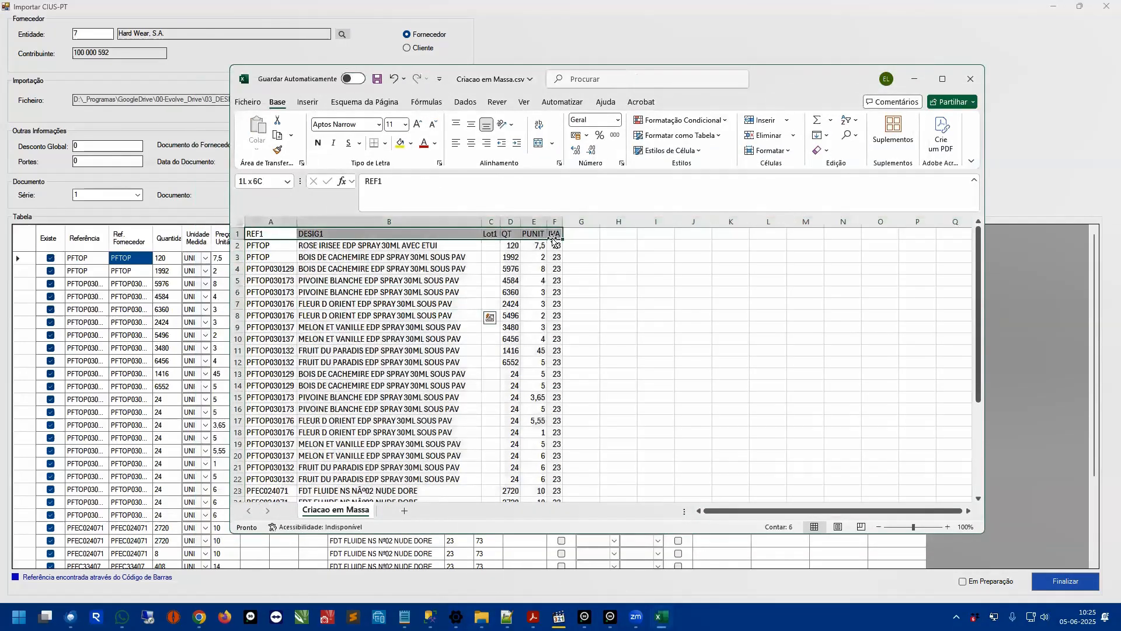
left_click(385, 143)
left_click(426, 261)
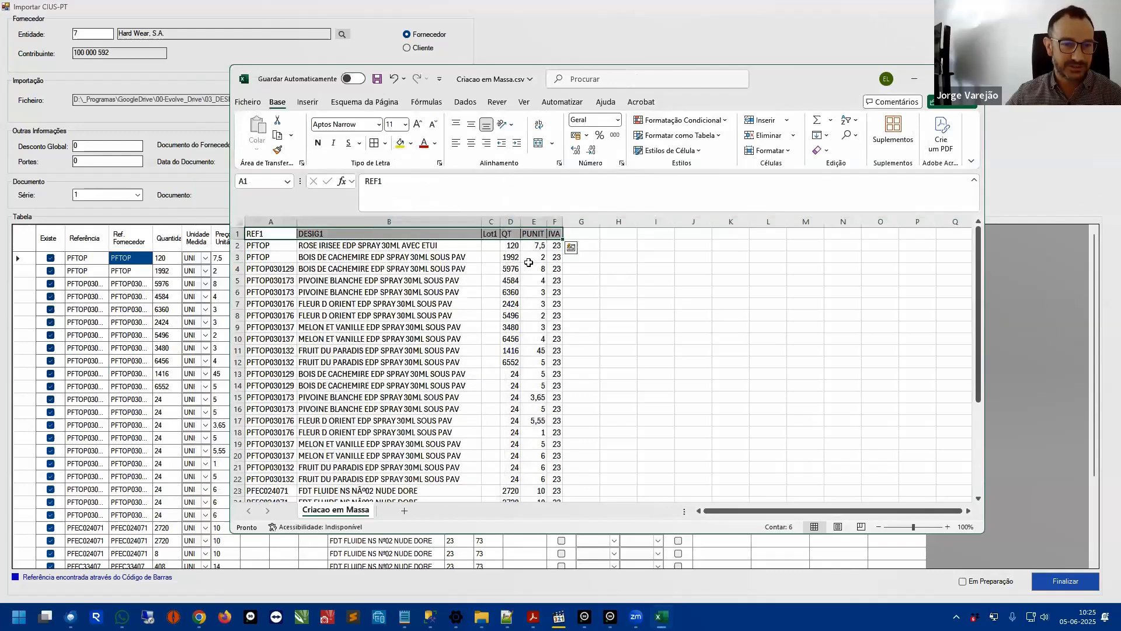
left_click(511, 257)
Step: Fill header cells A1 to F1 with yellow and widen columns C to F
left_click(248, 222)
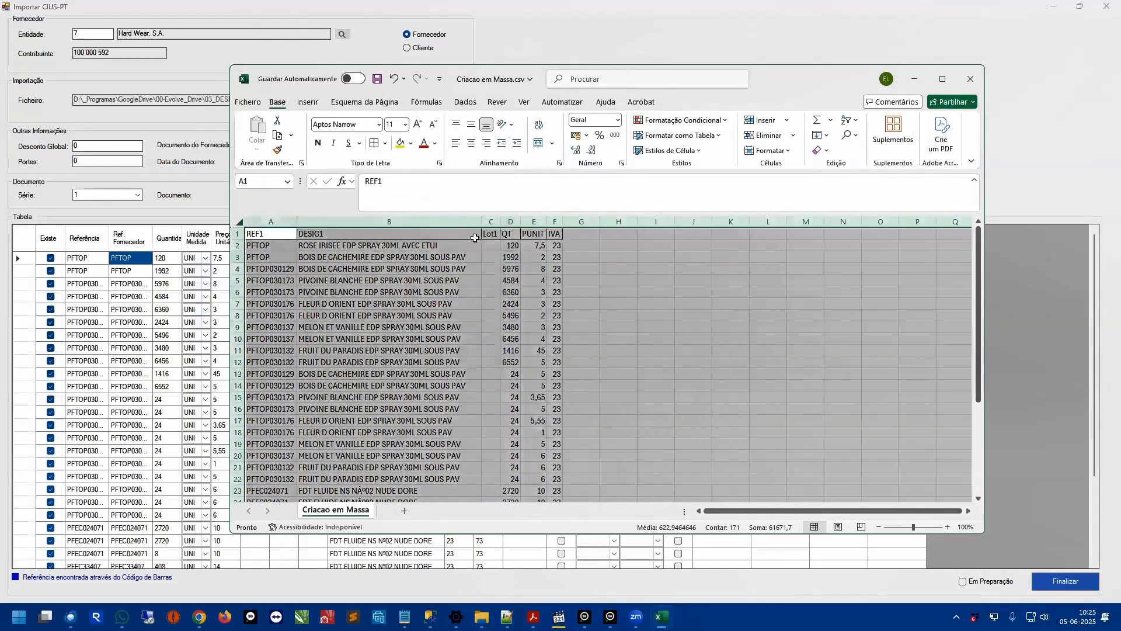
left_click_drag(257, 234, 554, 233)
left_click(394, 146)
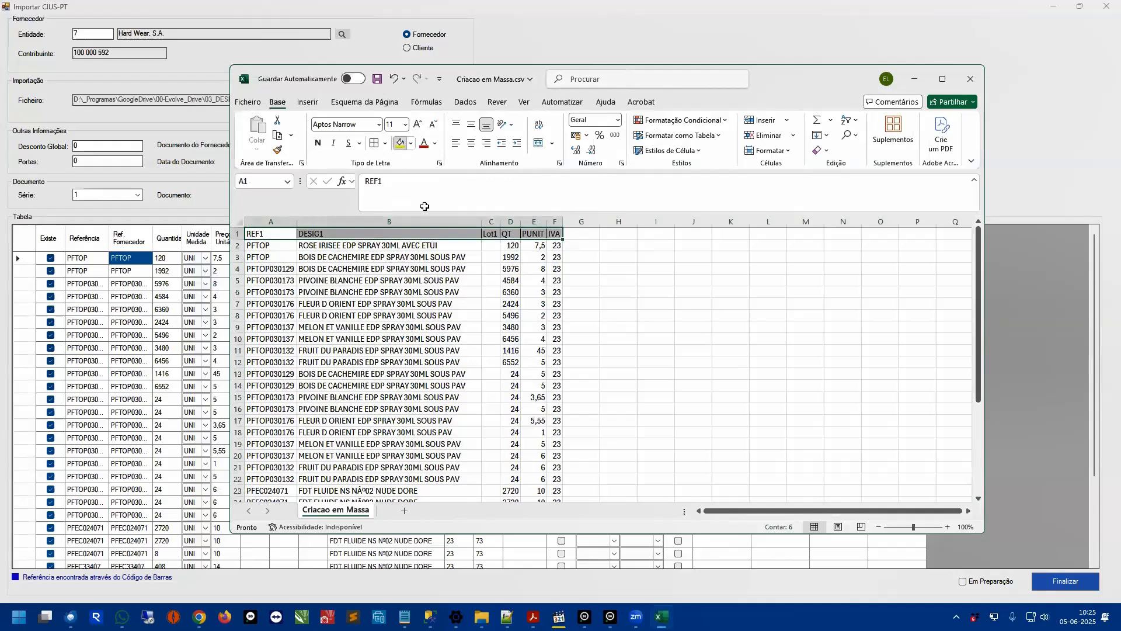
left_click(510, 292)
left_click_drag(484, 222, 607, 222)
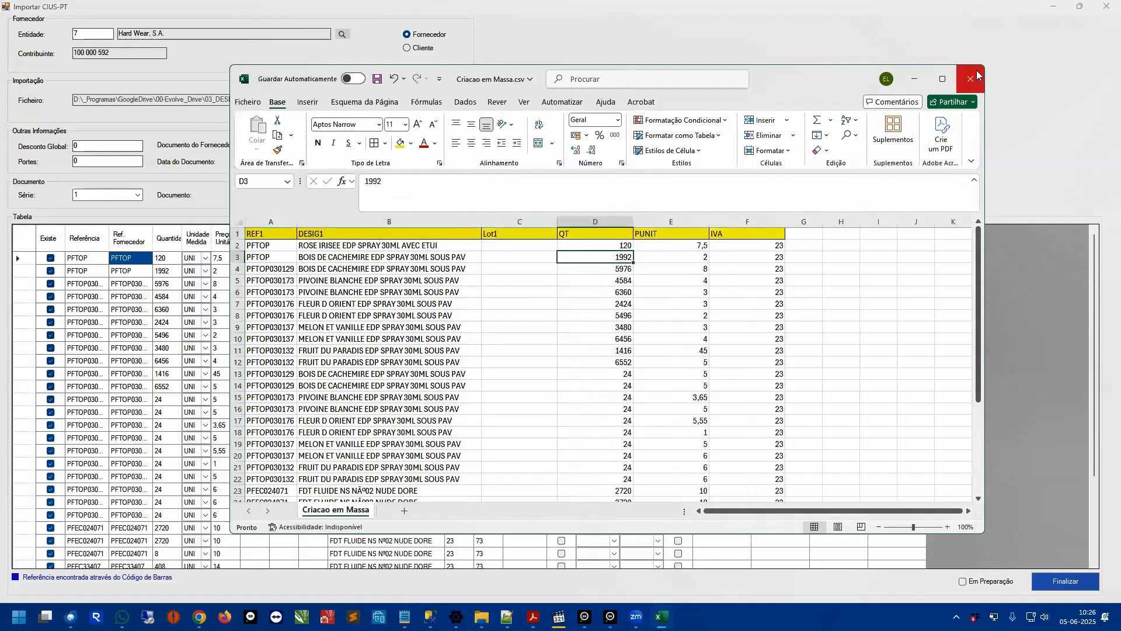
Step: Close the "Criacao em Massa.csv" workbook without saving the formatting changes
left_click(976, 78)
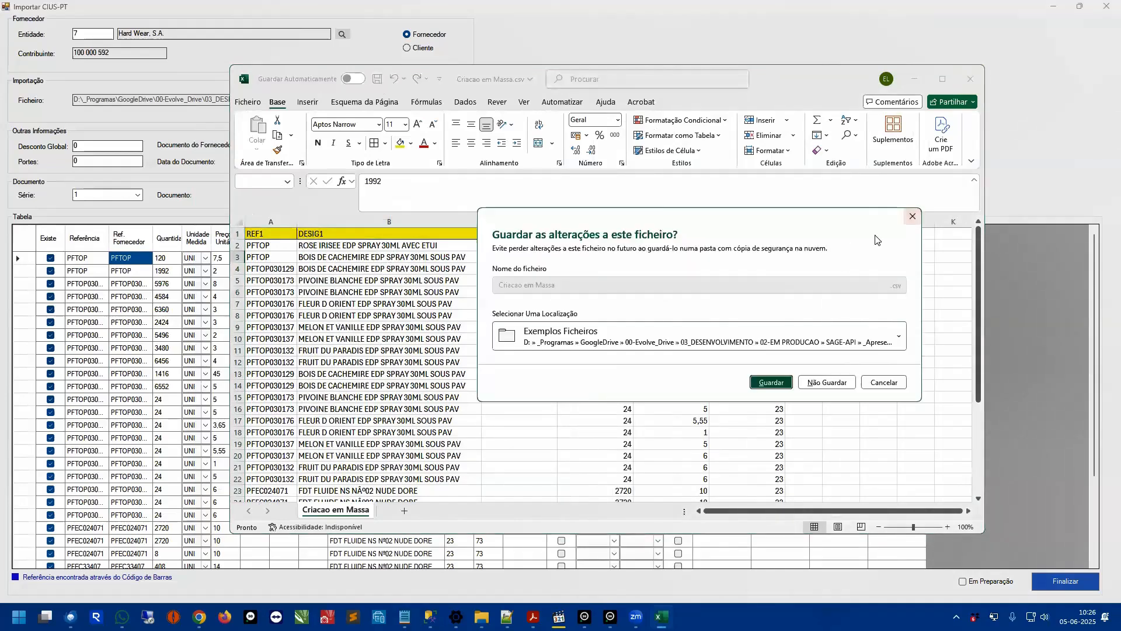
left_click(912, 217)
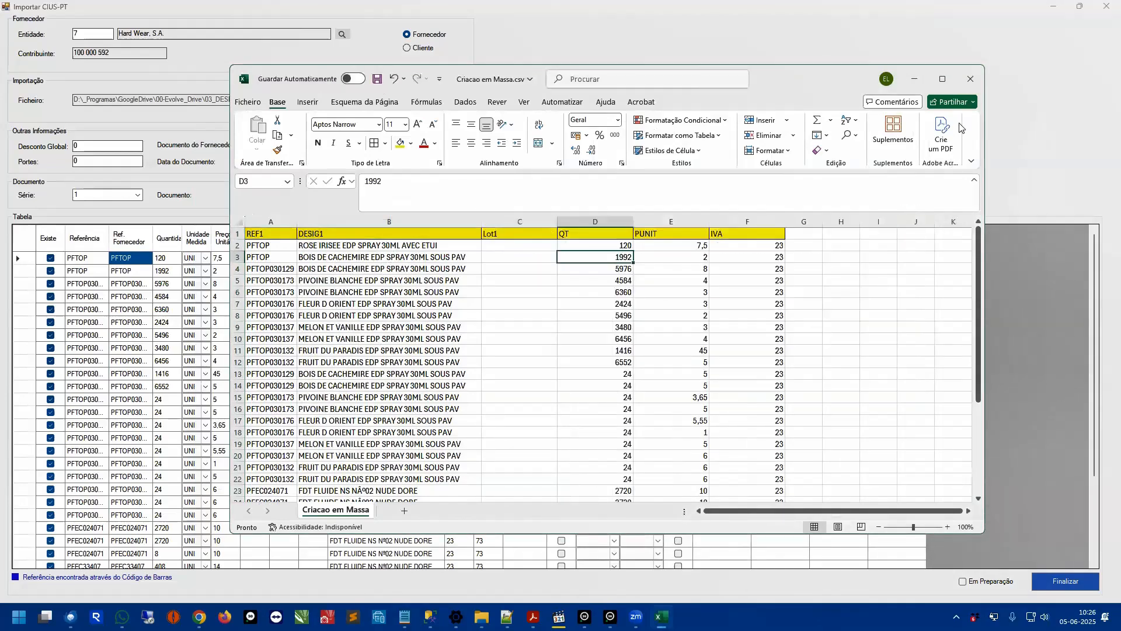
left_click(970, 87)
left_click(826, 384)
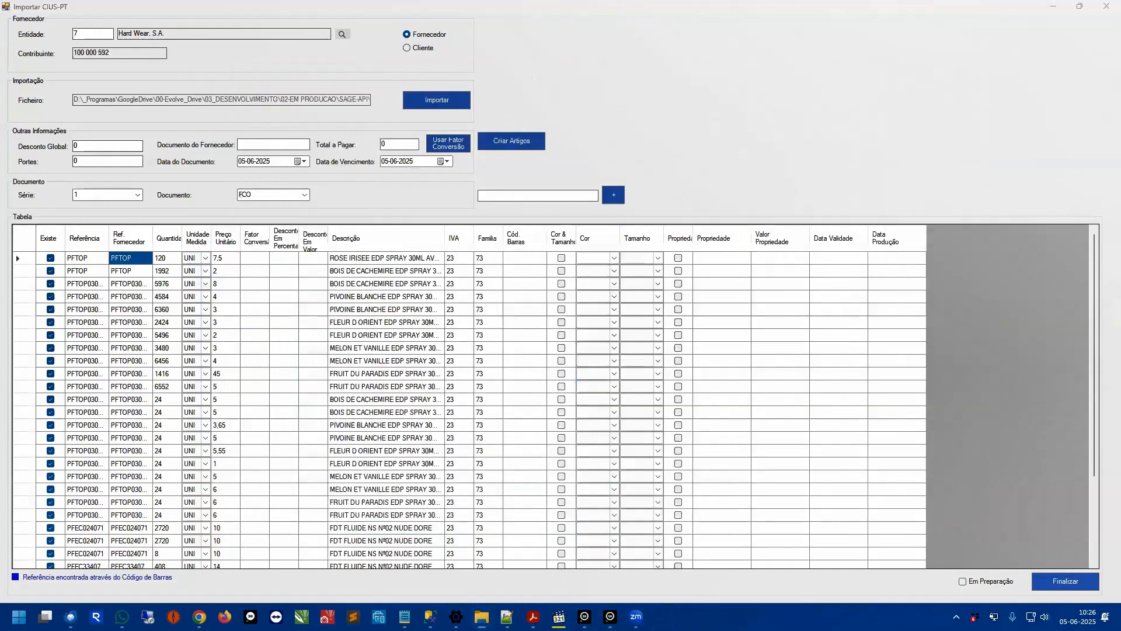
Step: Open "Criacao em Massa.csv" as plain text in Notepad++, review its semicolon-separated rows, and close the file and editor
mouse_move(482, 616)
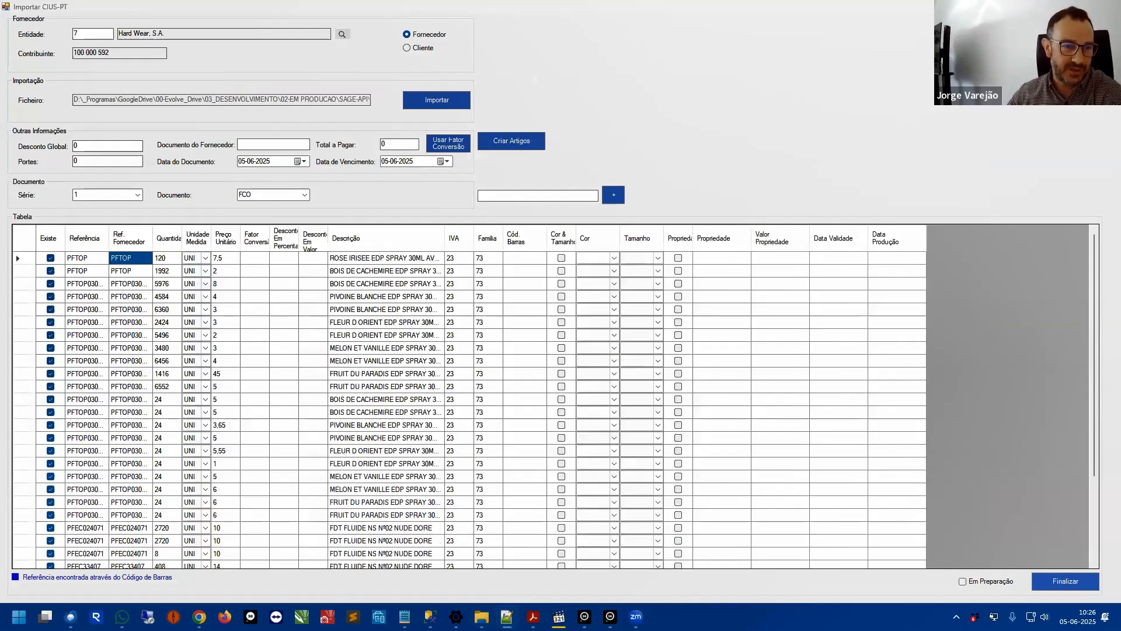
key("alt+Tab")
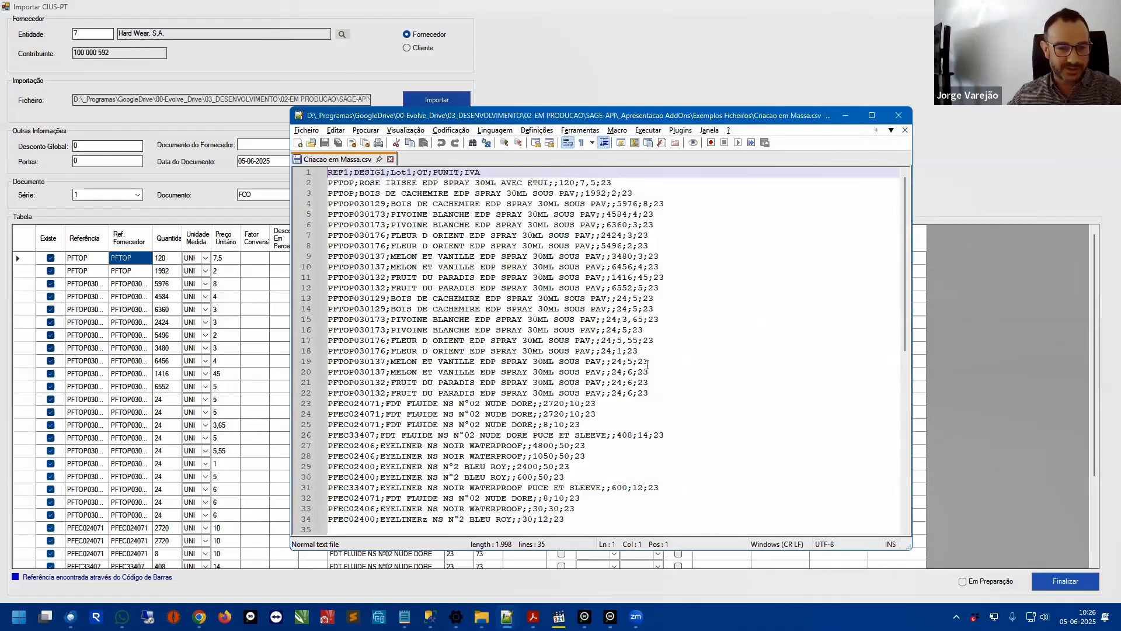
scroll(648, 365, "down", 3)
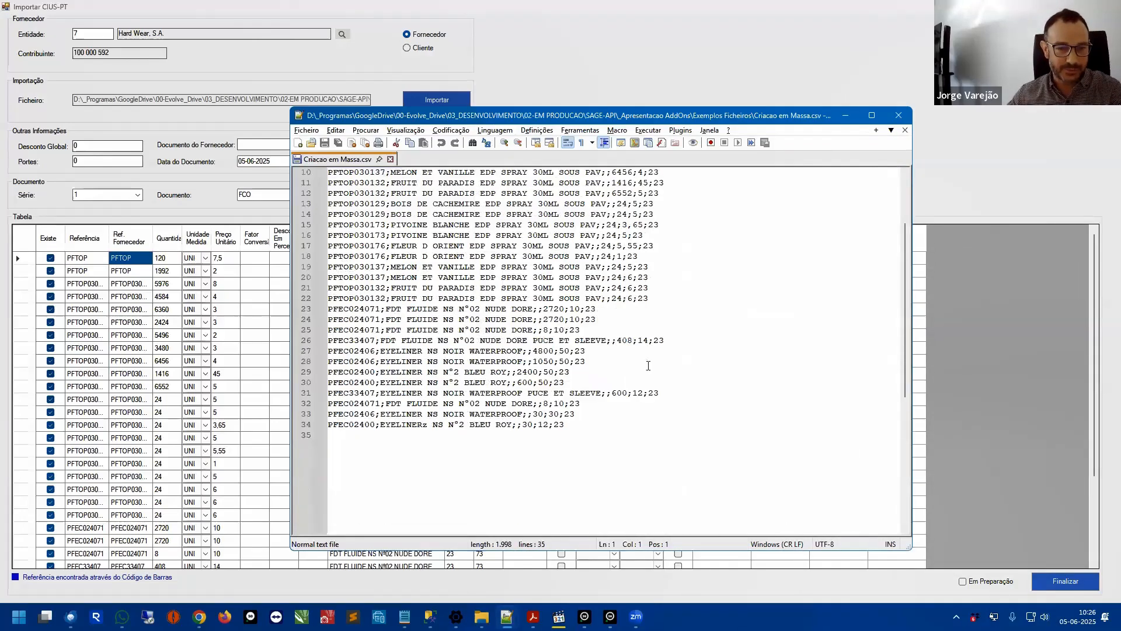
left_click(391, 160)
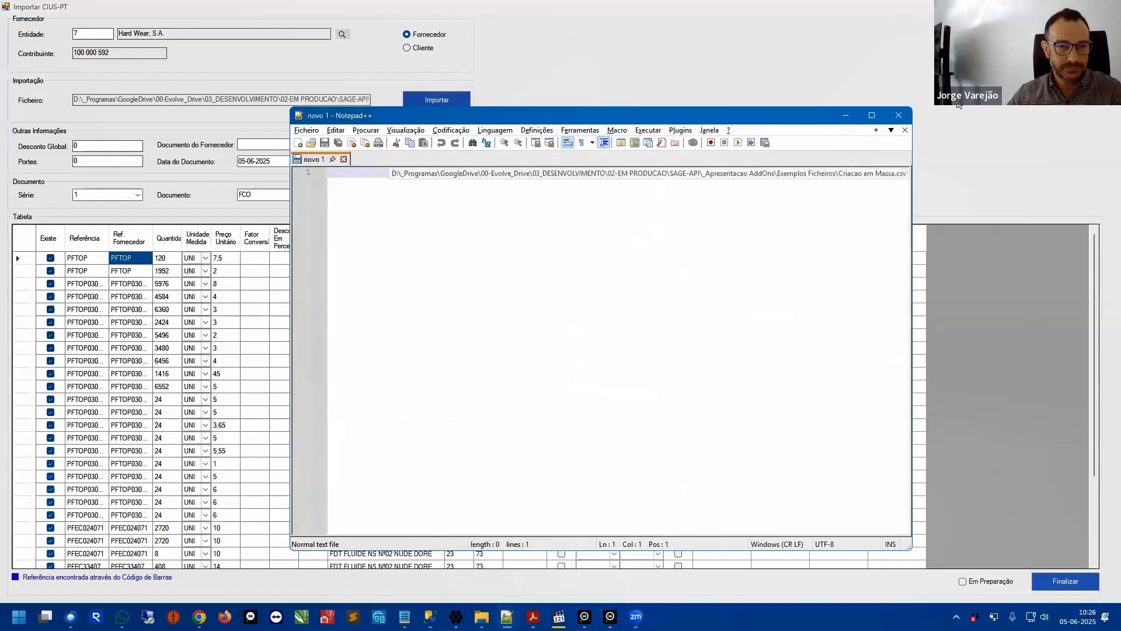
left_click(898, 115)
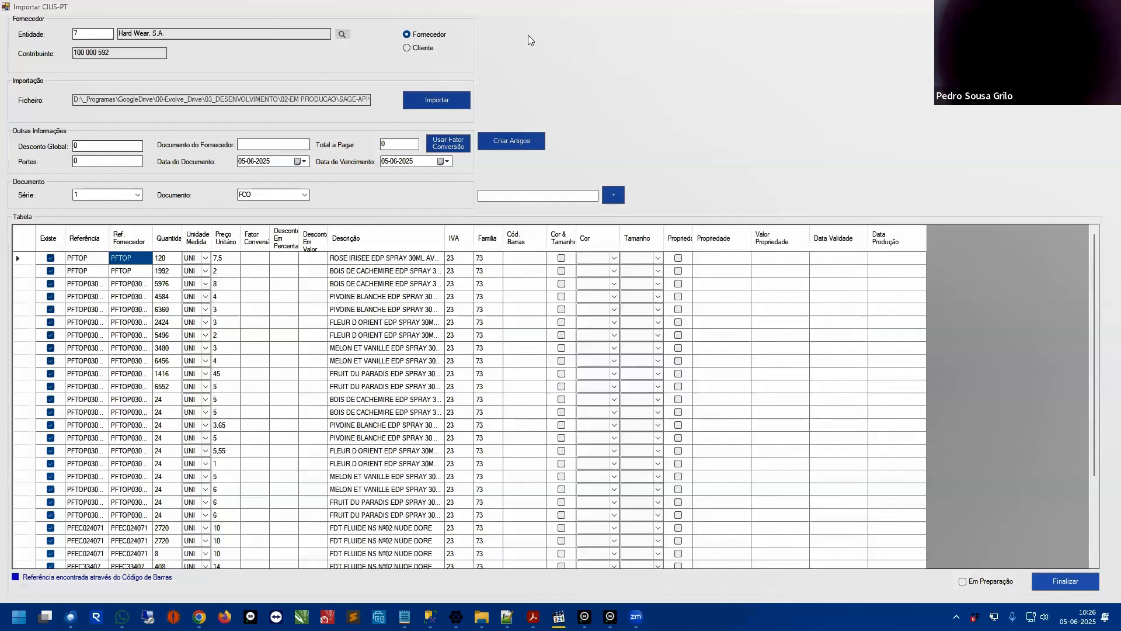
Step: Restore the CIUS-PT import window to its smaller size, move it aside and close it without finalising the document
left_click(432, 17)
double_click(432, 18)
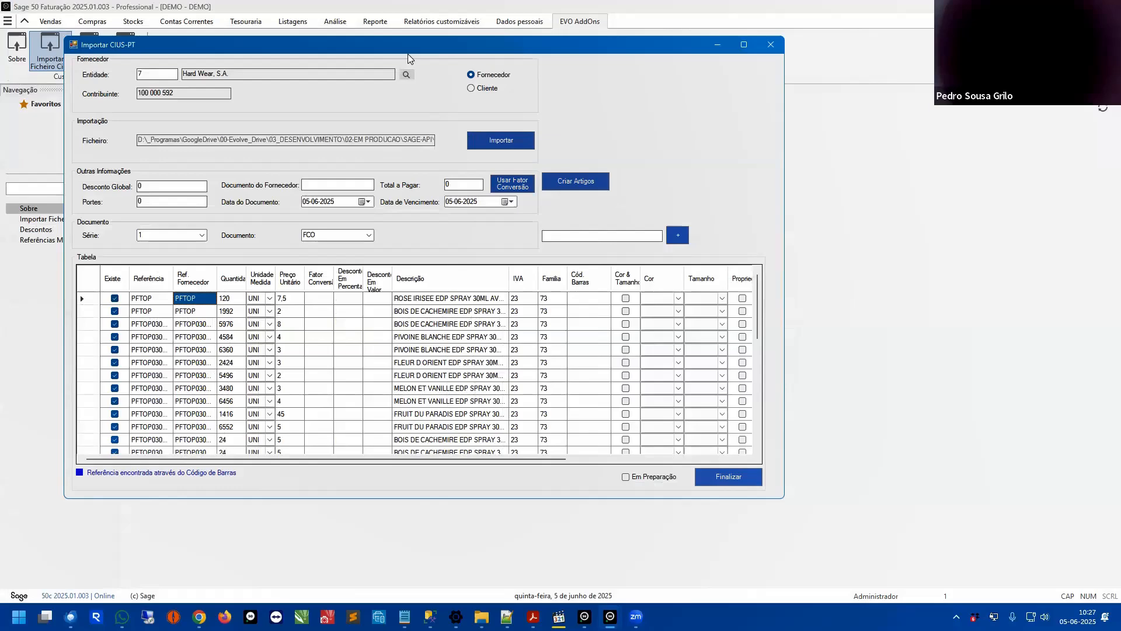
left_click_drag(353, 54, 428, 70)
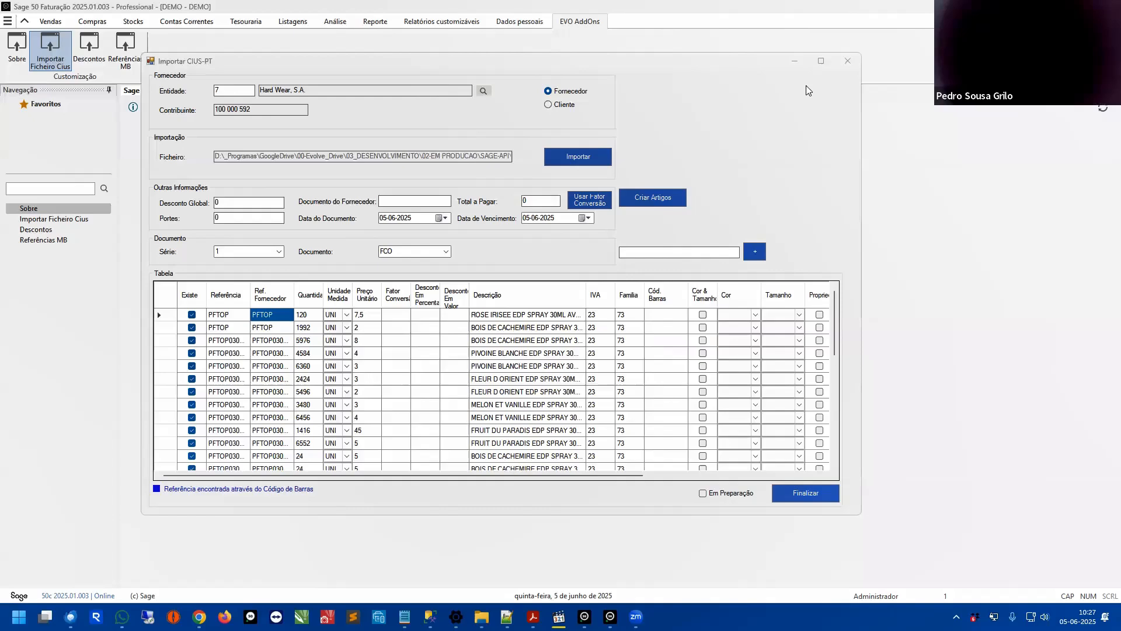
left_click_drag(720, 59, 774, 71)
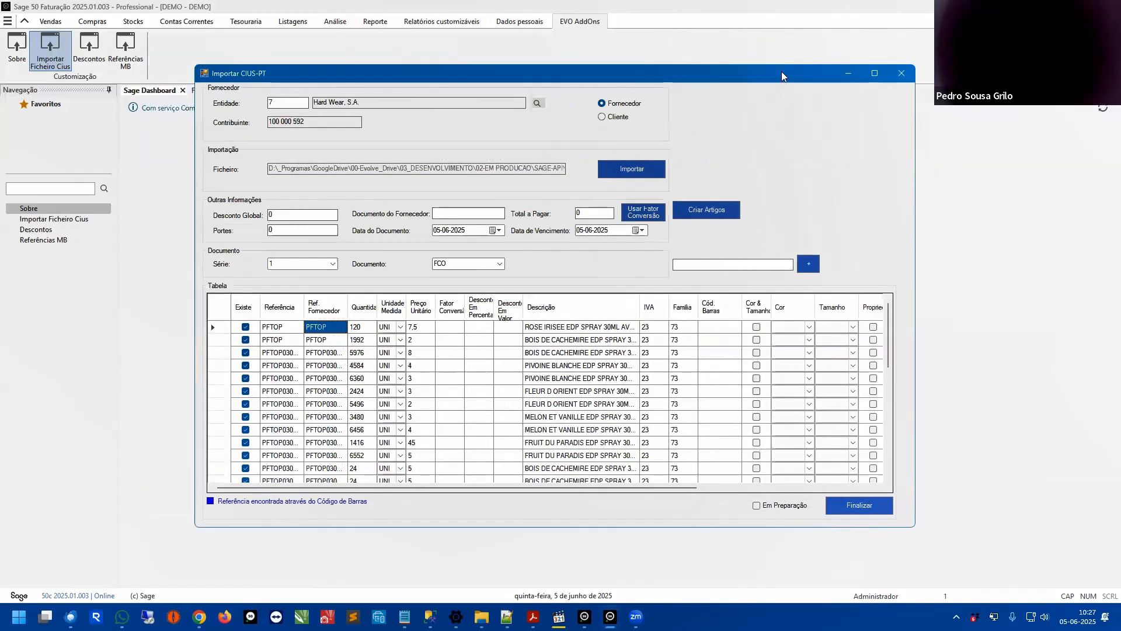
left_click(899, 74)
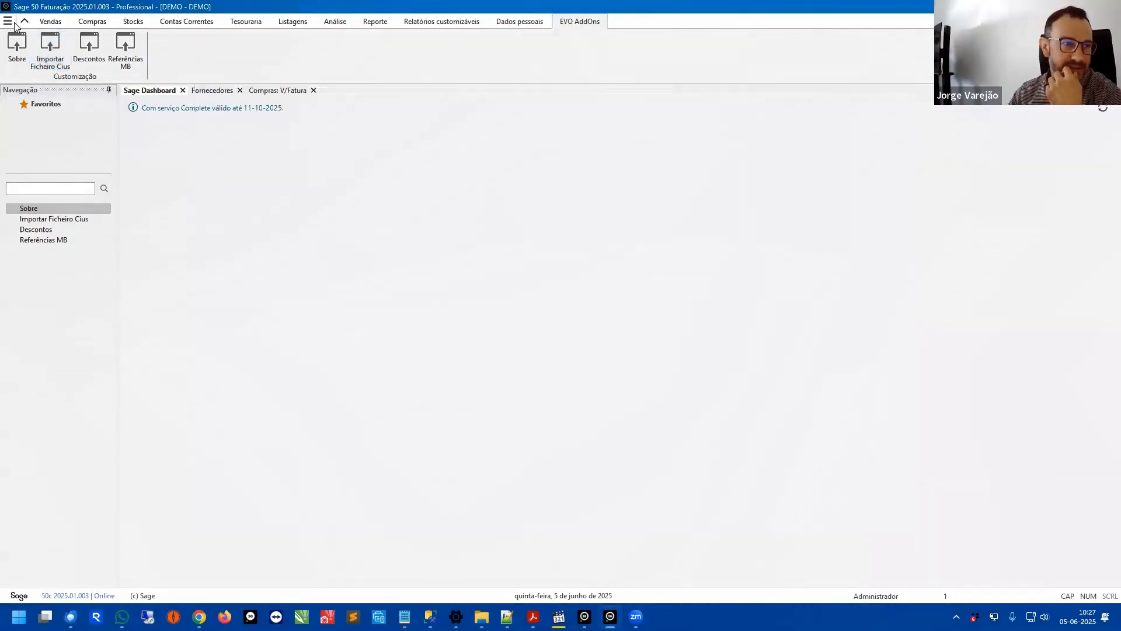
Step: Open the article records from the sales area, load the article with reference 100100 and select its reference
left_click(50, 22)
left_click(44, 50)
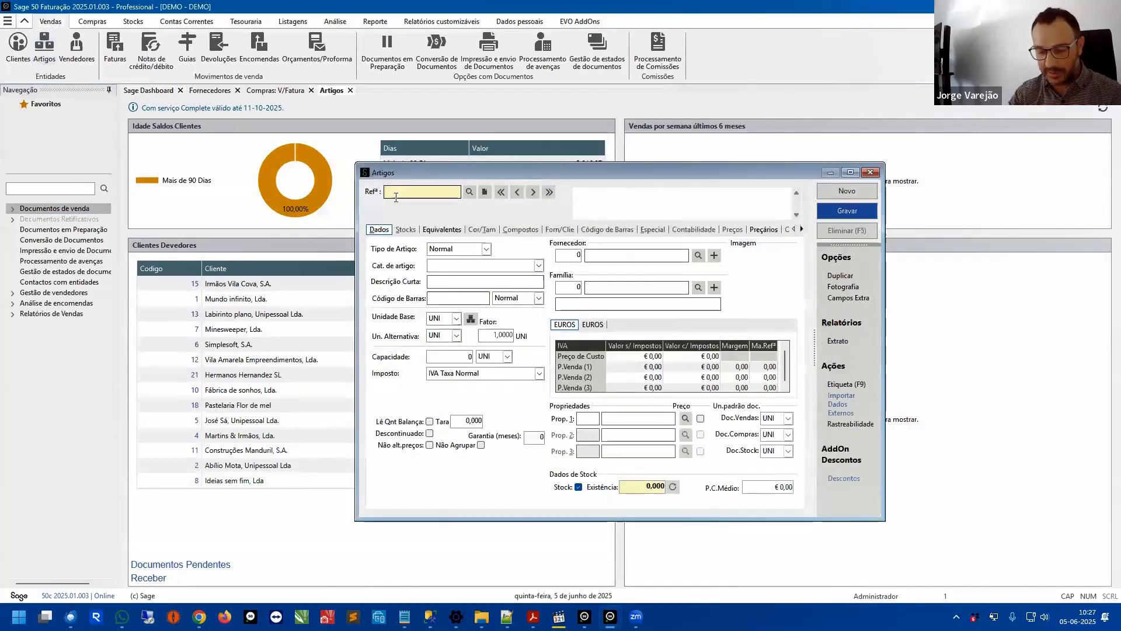
type("100100")
key("Return")
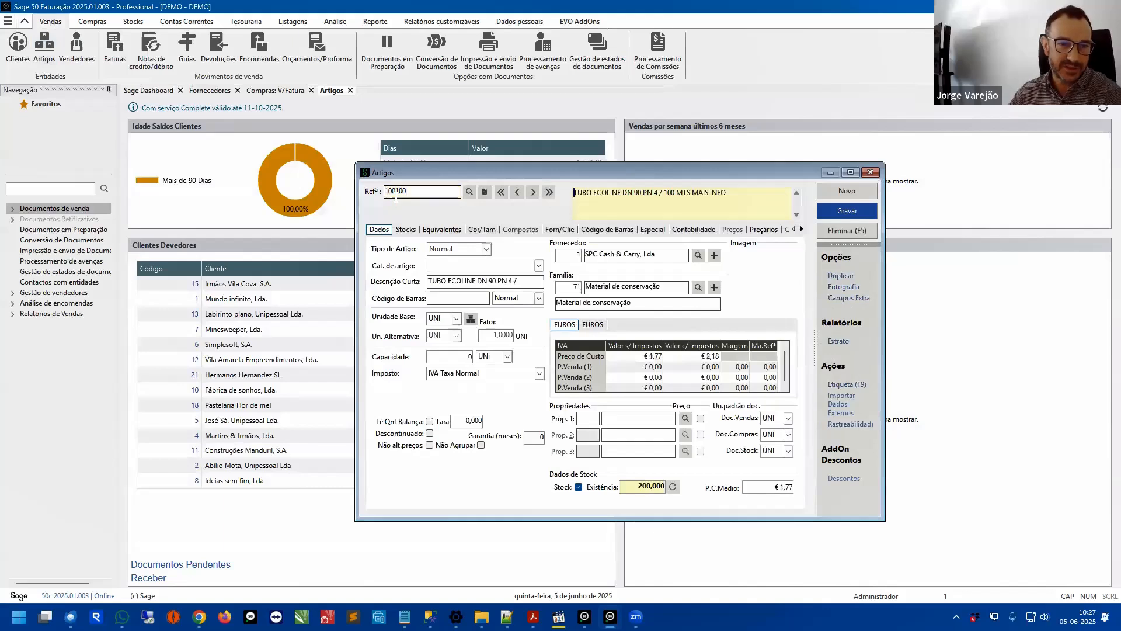
left_click(435, 190)
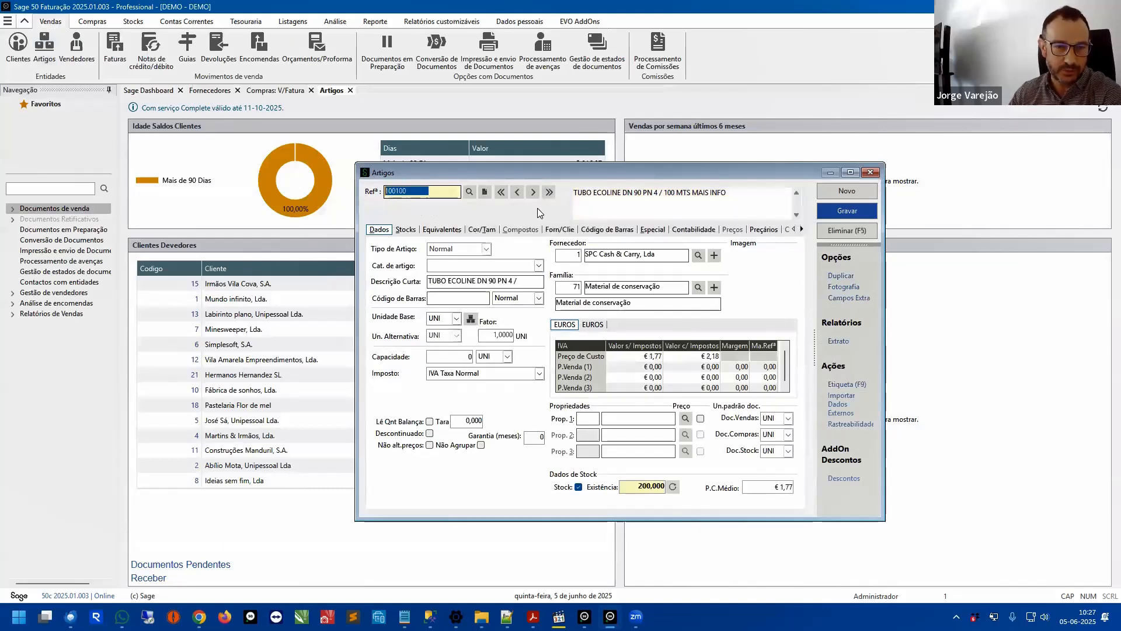
left_click(413, 192)
double_click(393, 192)
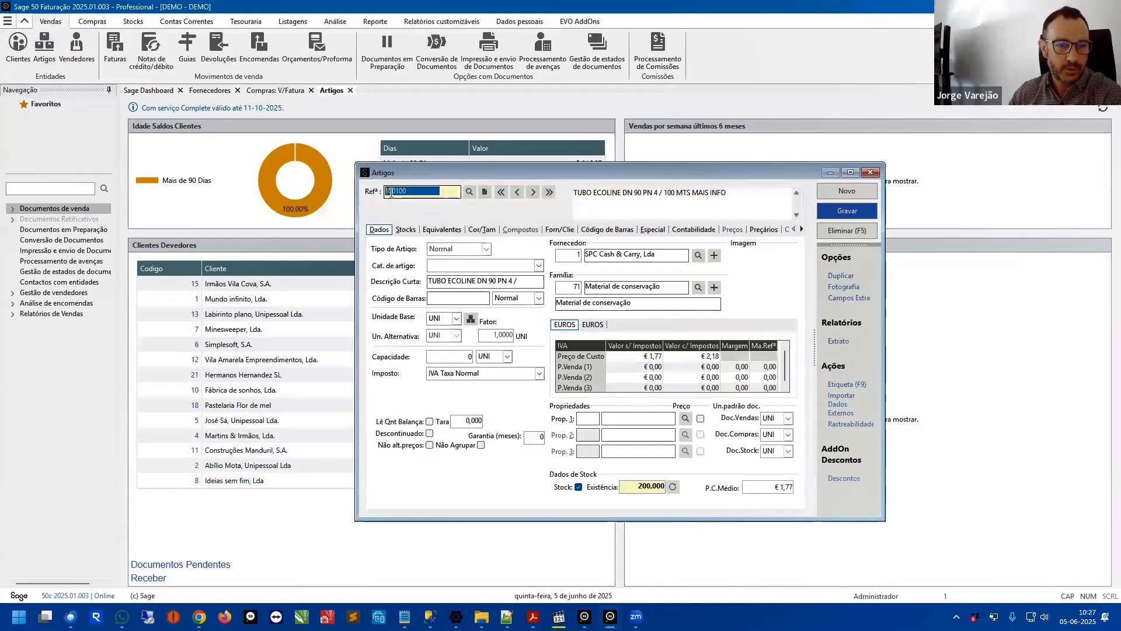
Step: Check the reference of article 100100, its supplier reference for SPC Cash & Carry, Lda and its main barcode field
left_click(397, 192)
double_click(397, 192)
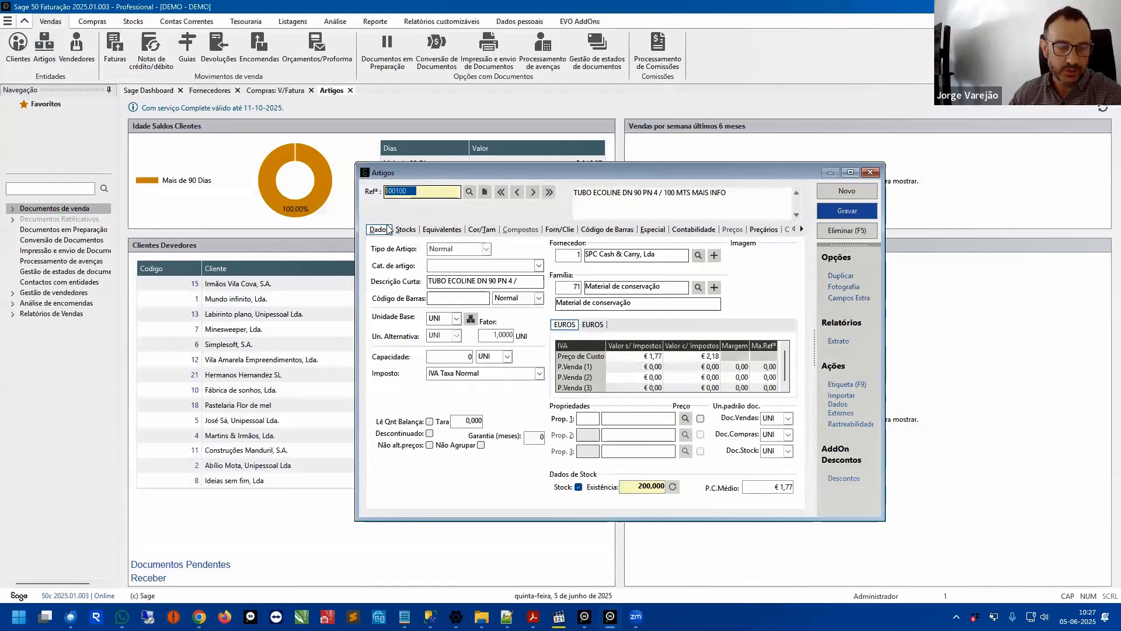
left_click(489, 231)
left_click(562, 233)
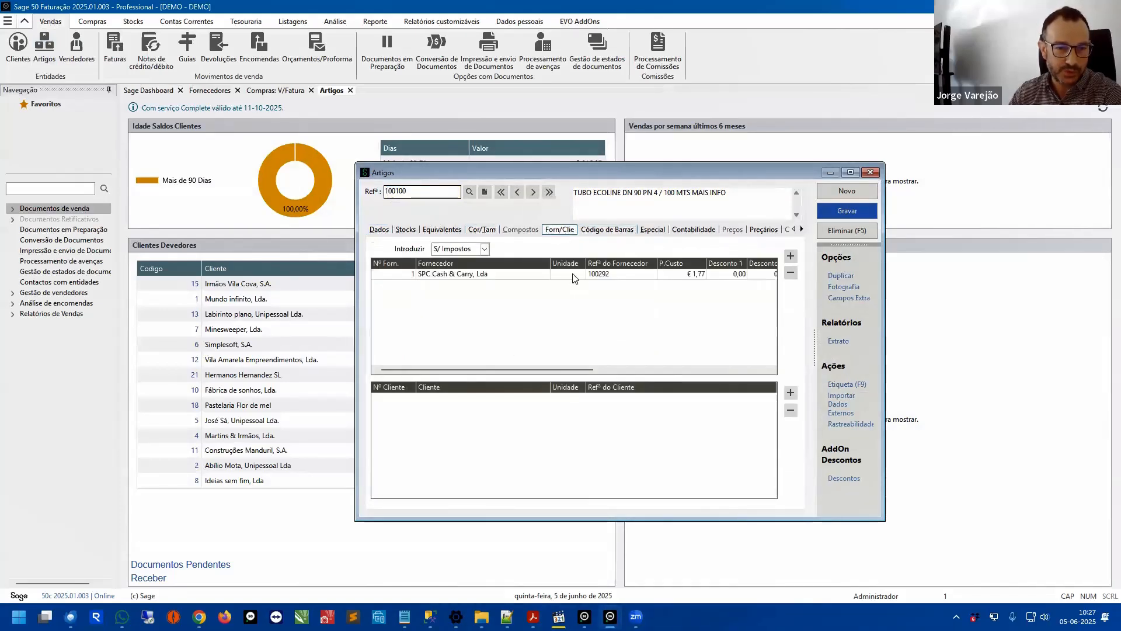
left_click(605, 278)
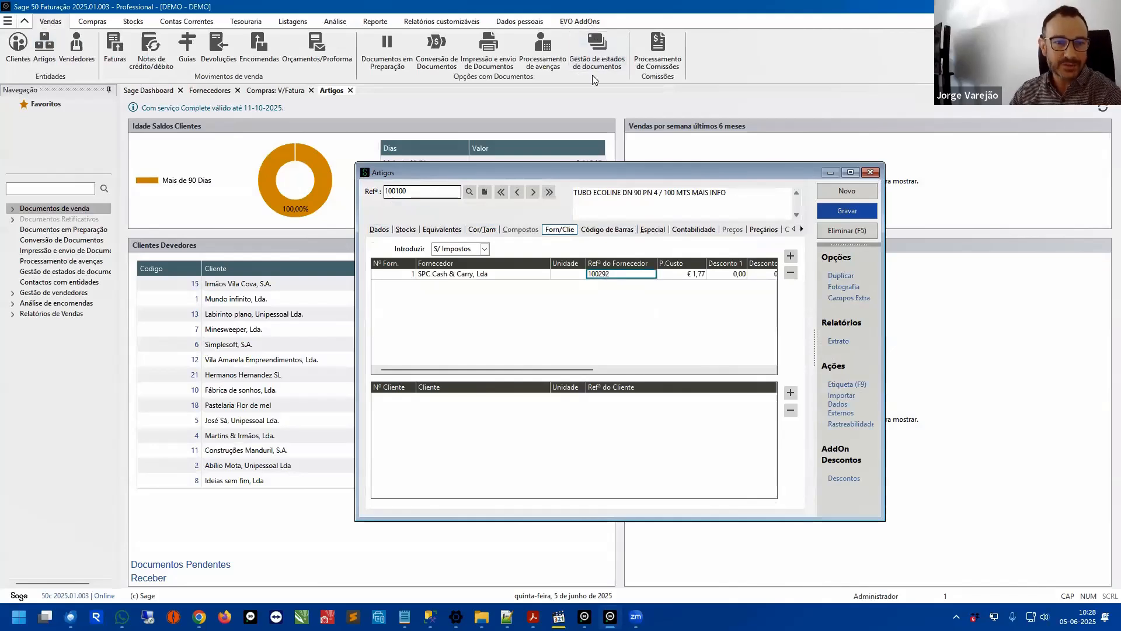
left_click(379, 230)
left_click(452, 298)
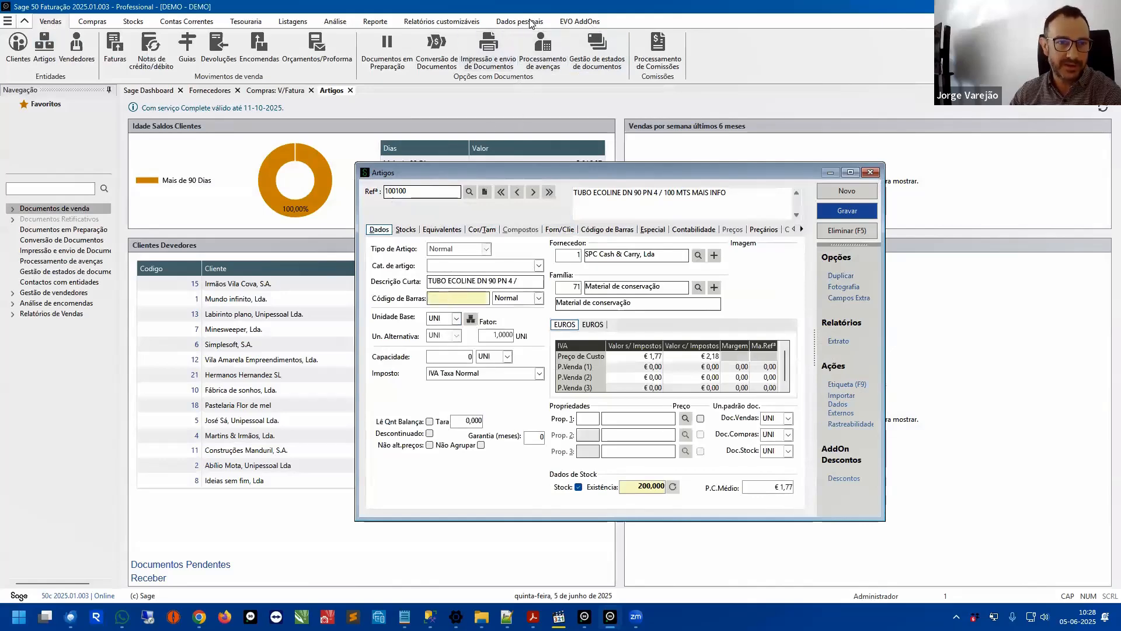
Step: Open the CIUS-PT file import and choose SPC Cash & Carry, Lda as the supplier entity
left_click(579, 22)
left_click(41, 59)
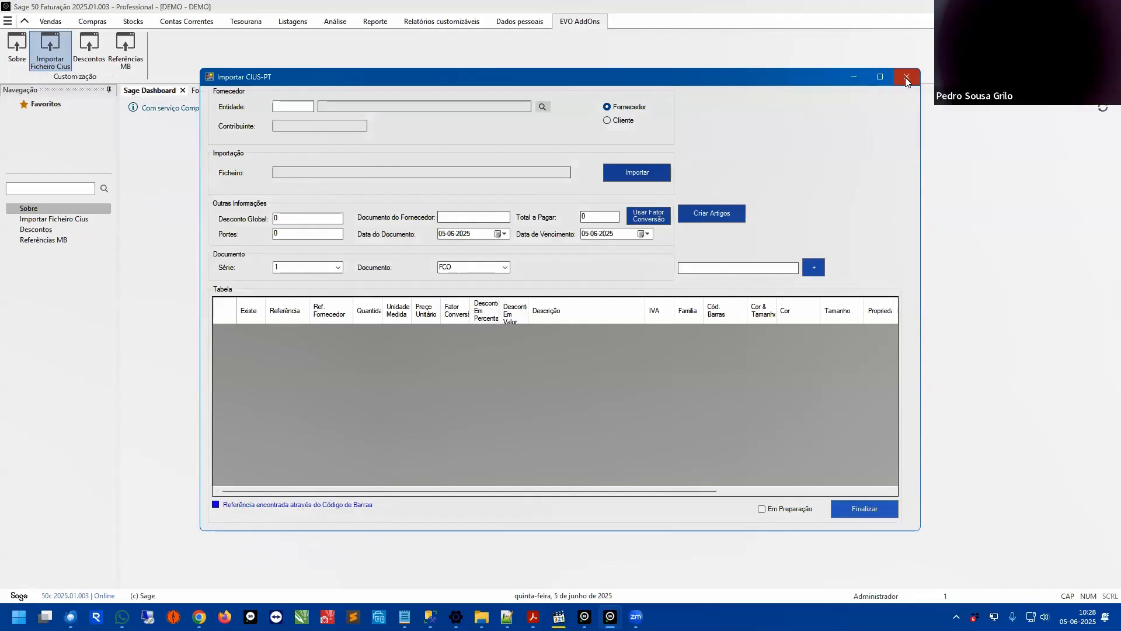
left_click_drag(744, 83, 723, 99)
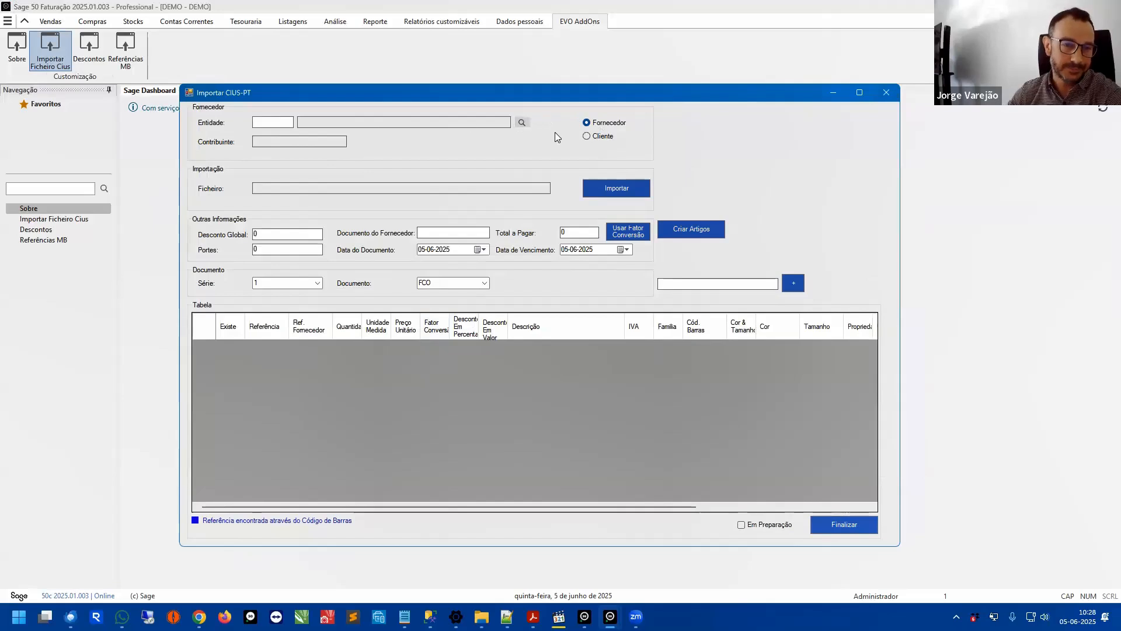
left_click(522, 124)
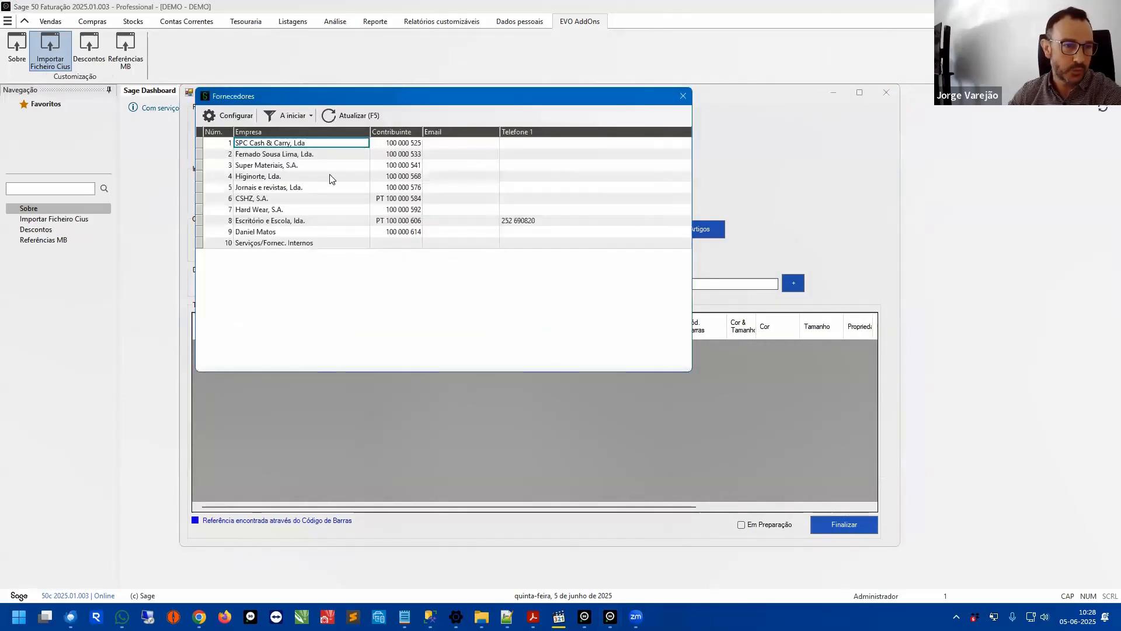
double_click(299, 143)
Step: Import the supplier's purchase invoice file and maximise the import window to show all its article lines
left_click(614, 189)
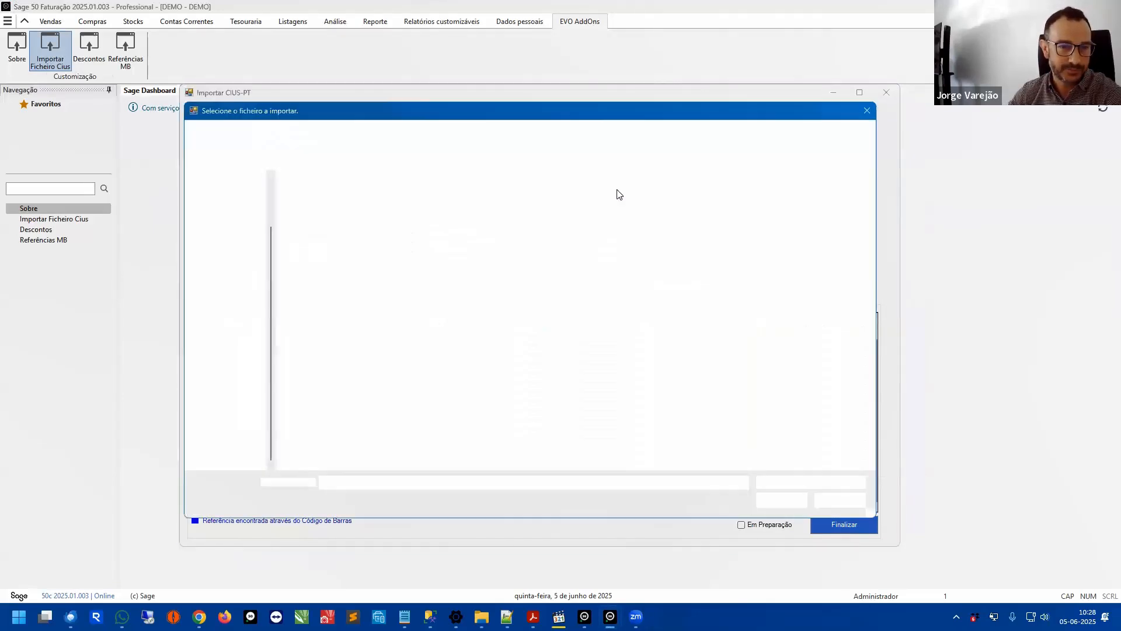
double_click(357, 214)
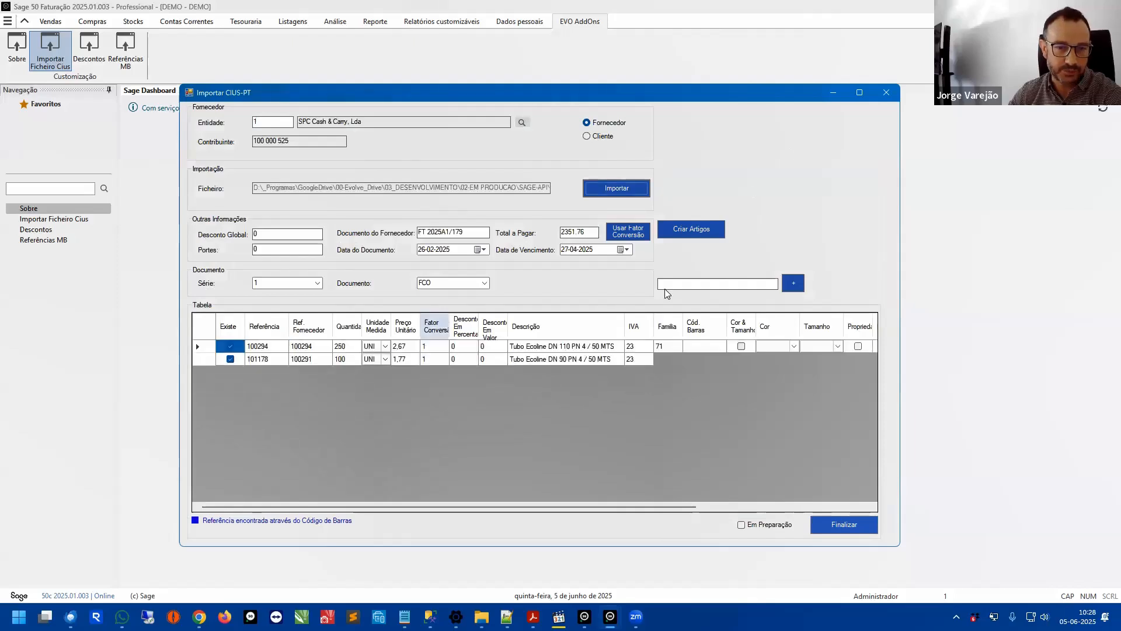
left_click(859, 92)
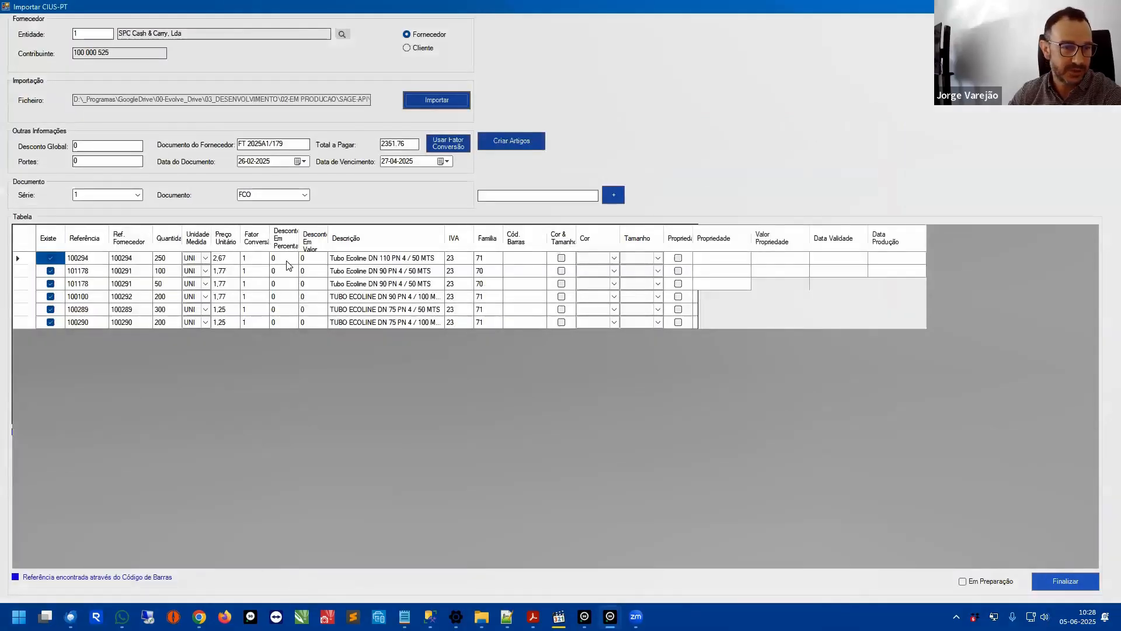
Step: Check which measurement units are available for the first two imported lines, articles 100294 and 101178, keeping UNI
left_click(203, 258)
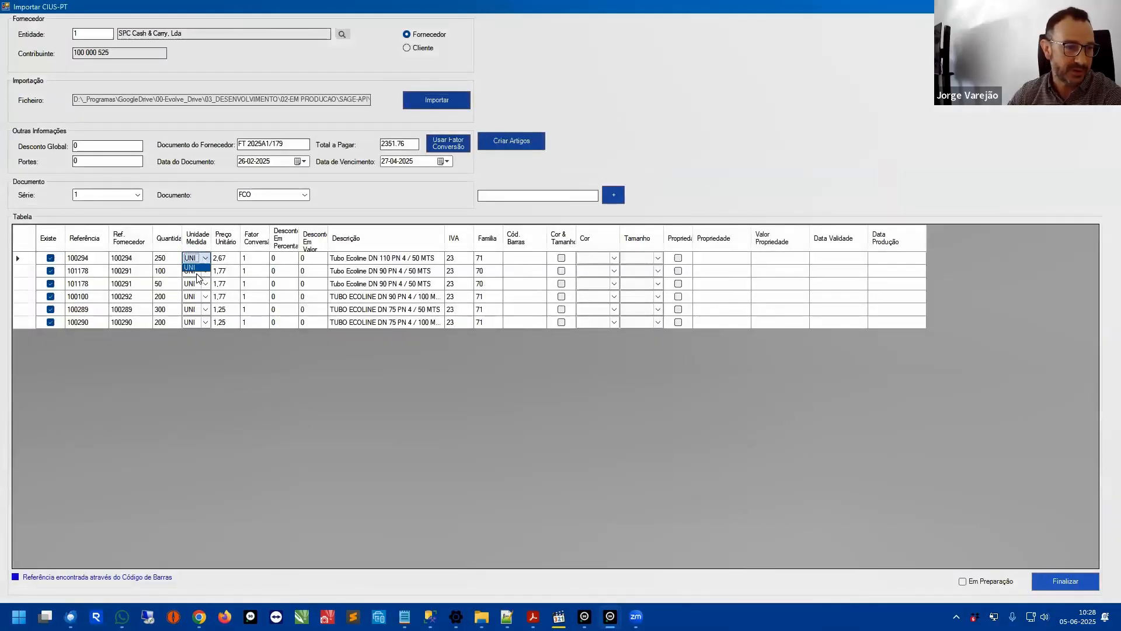
left_click(201, 272)
left_click(203, 274)
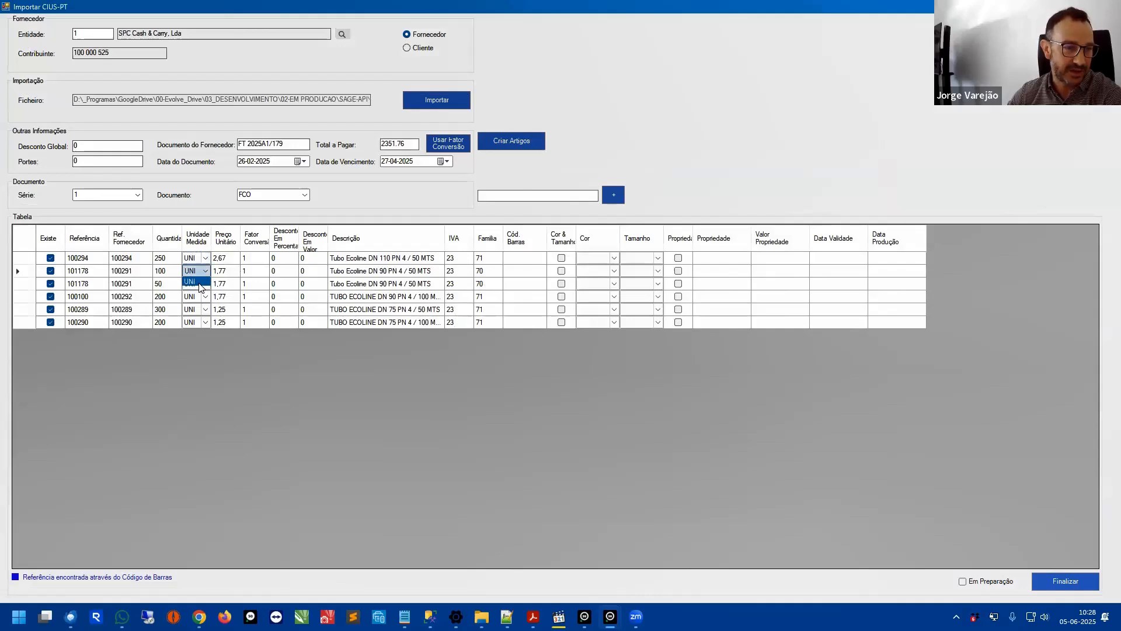
left_click(198, 282)
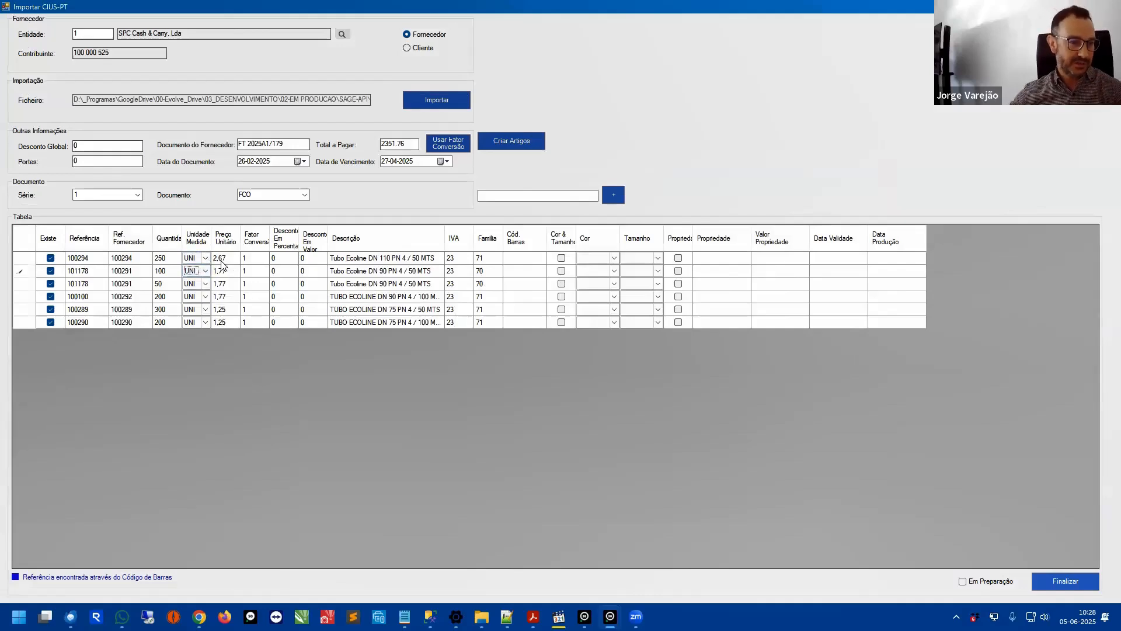
left_click(198, 260)
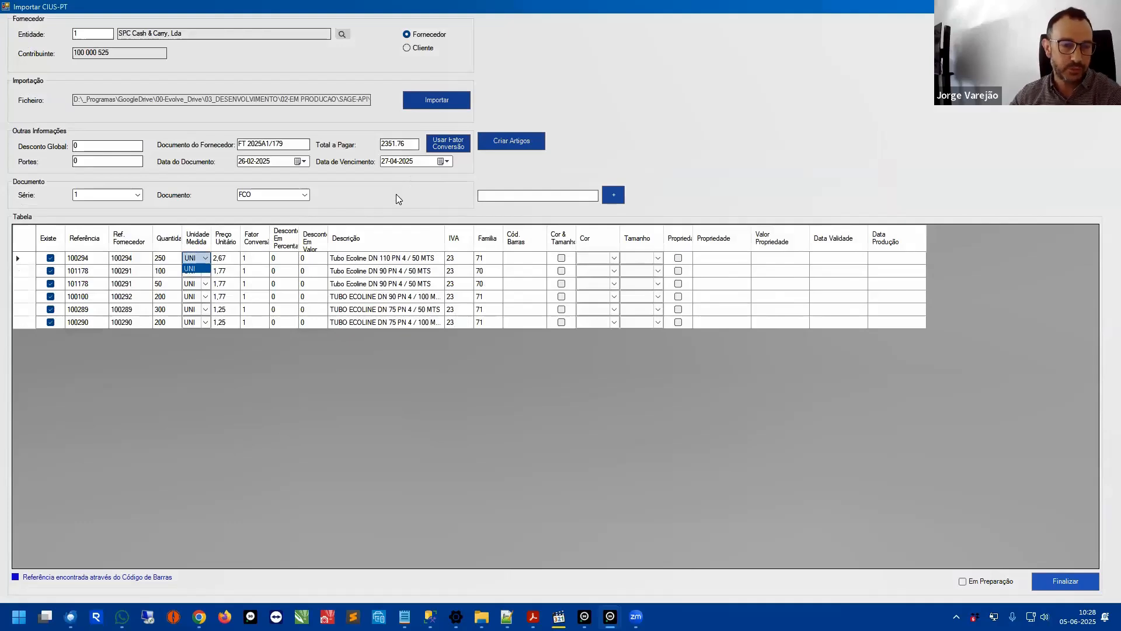
left_click(205, 259)
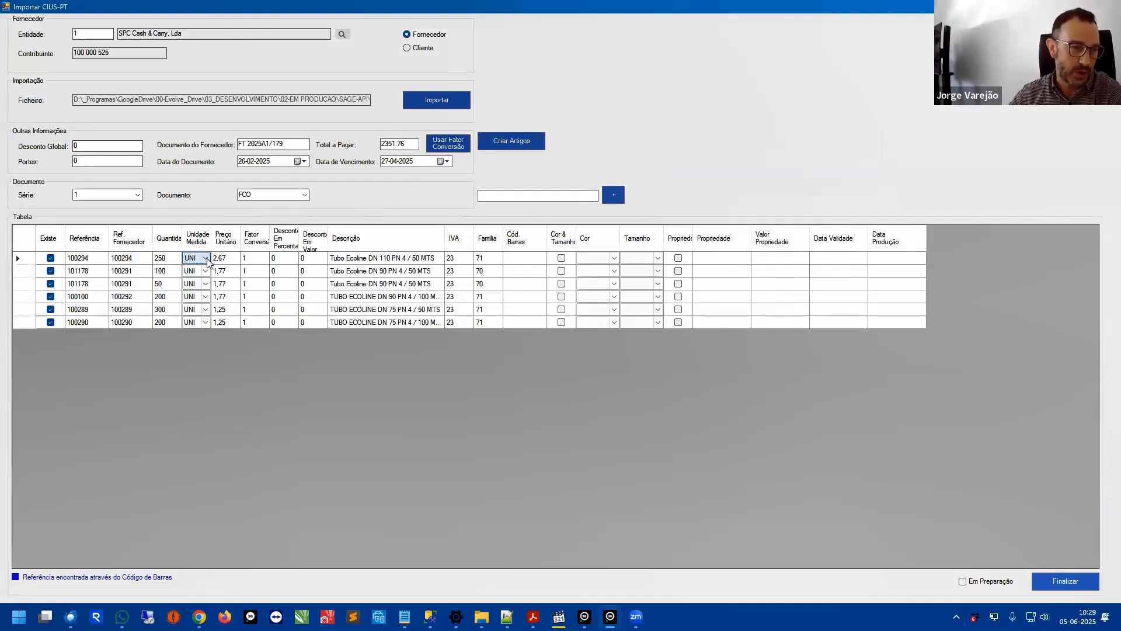
left_click(207, 259)
left_click(205, 272)
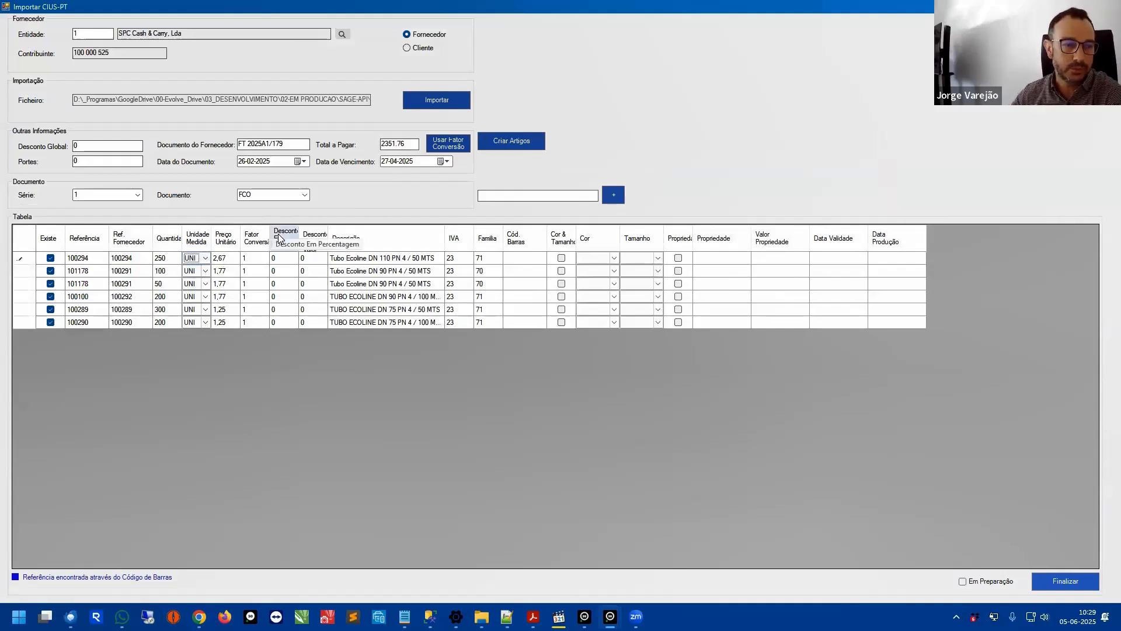
Step: Look at the article details of imported line 100294, and close them and the import window without finalising
double_click(96, 262)
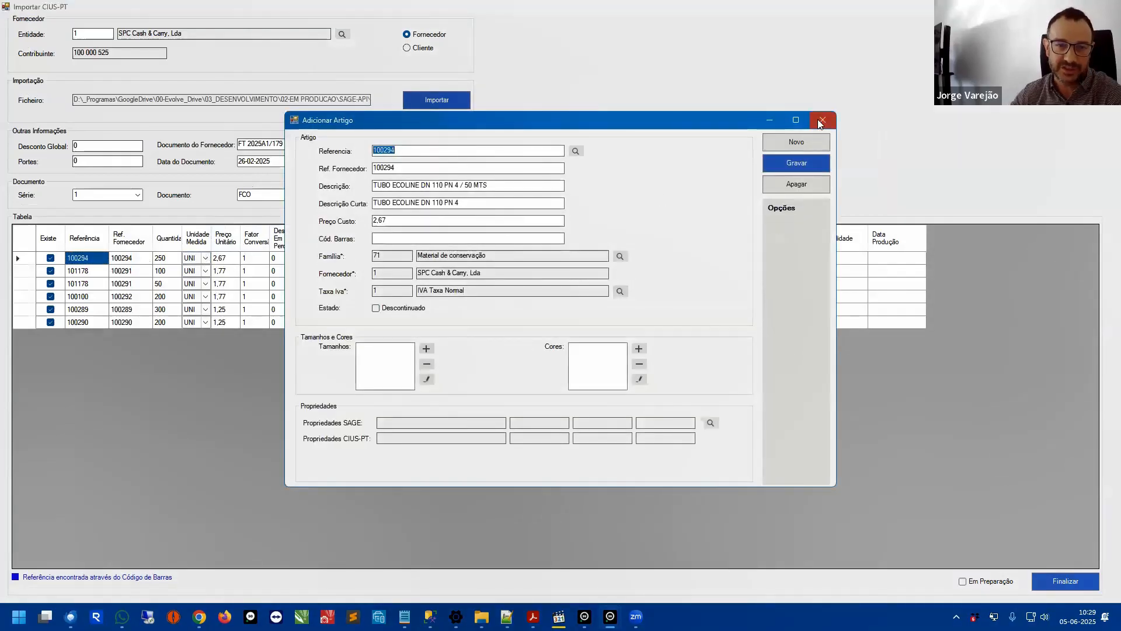
left_click(819, 121)
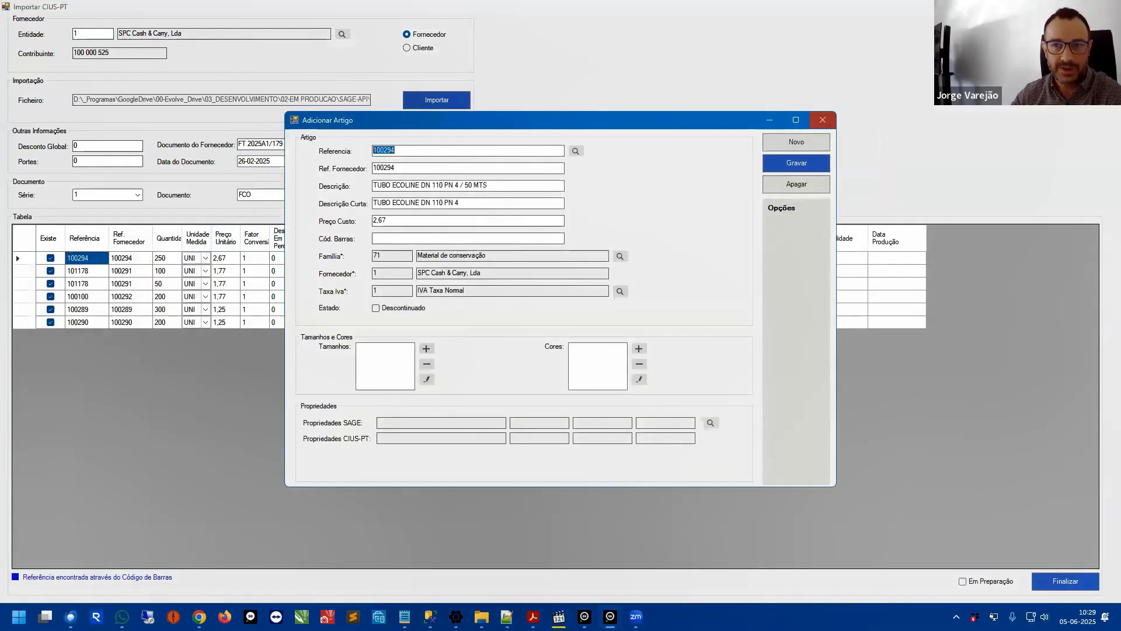
key("Escape")
Step: Return to the record of article 100100 and view its table of alternative barcodes
left_click(47, 23)
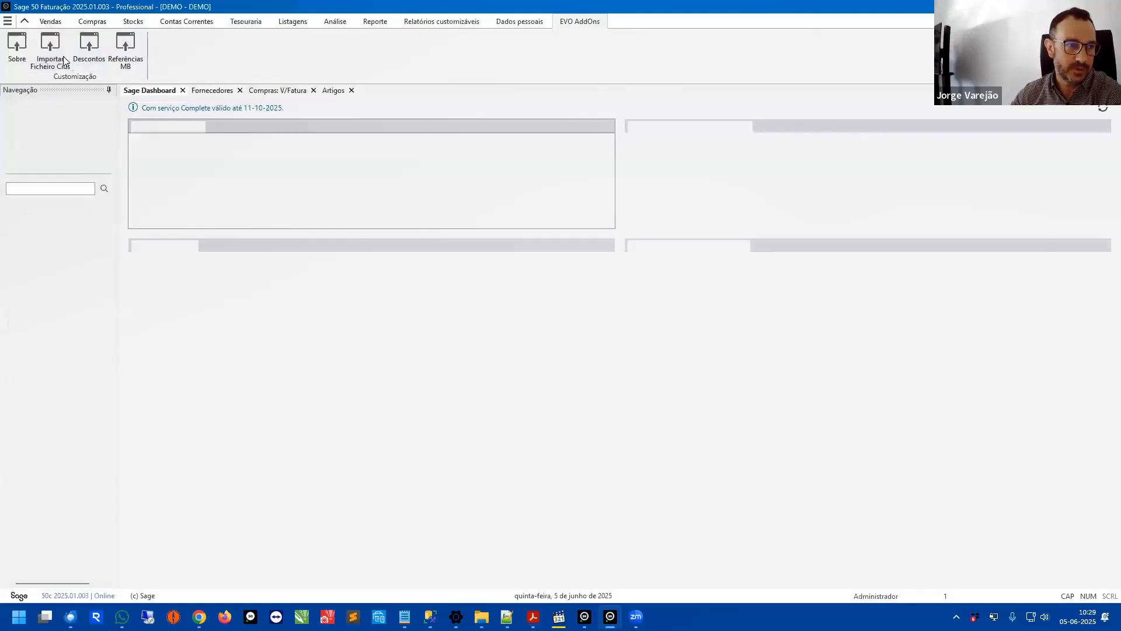
left_click(45, 48)
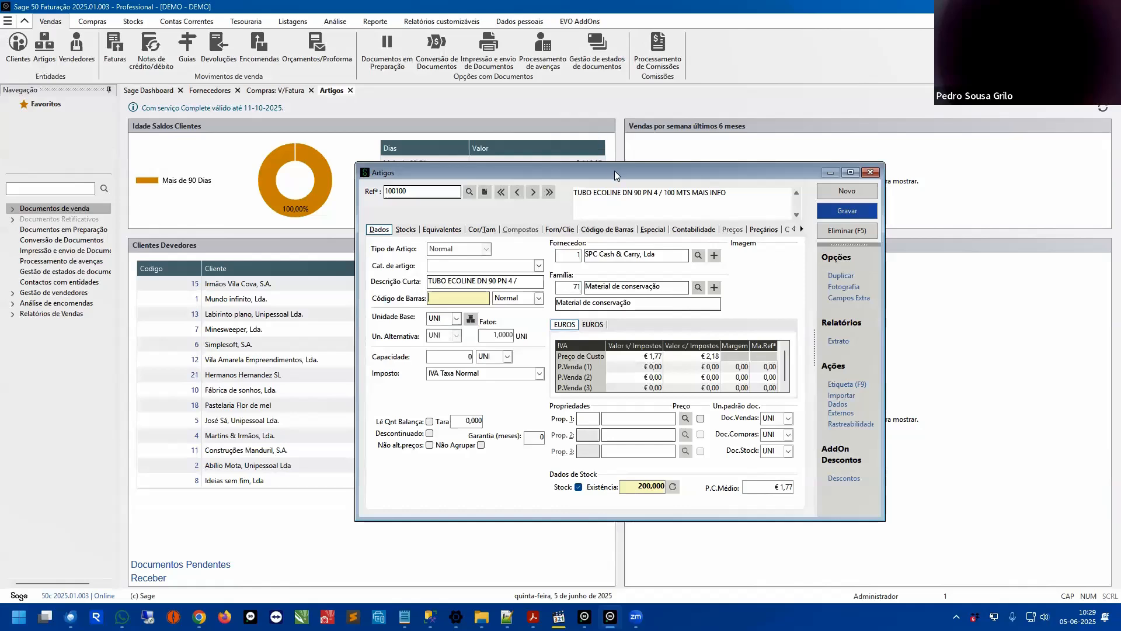
left_click_drag(618, 175, 604, 169)
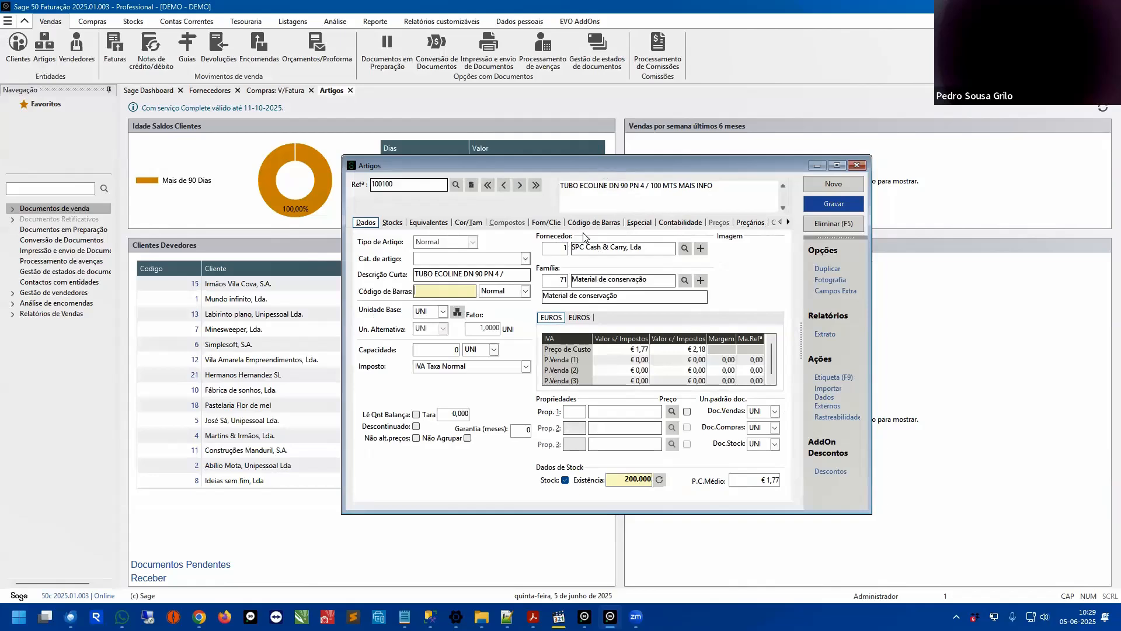
left_click(596, 225)
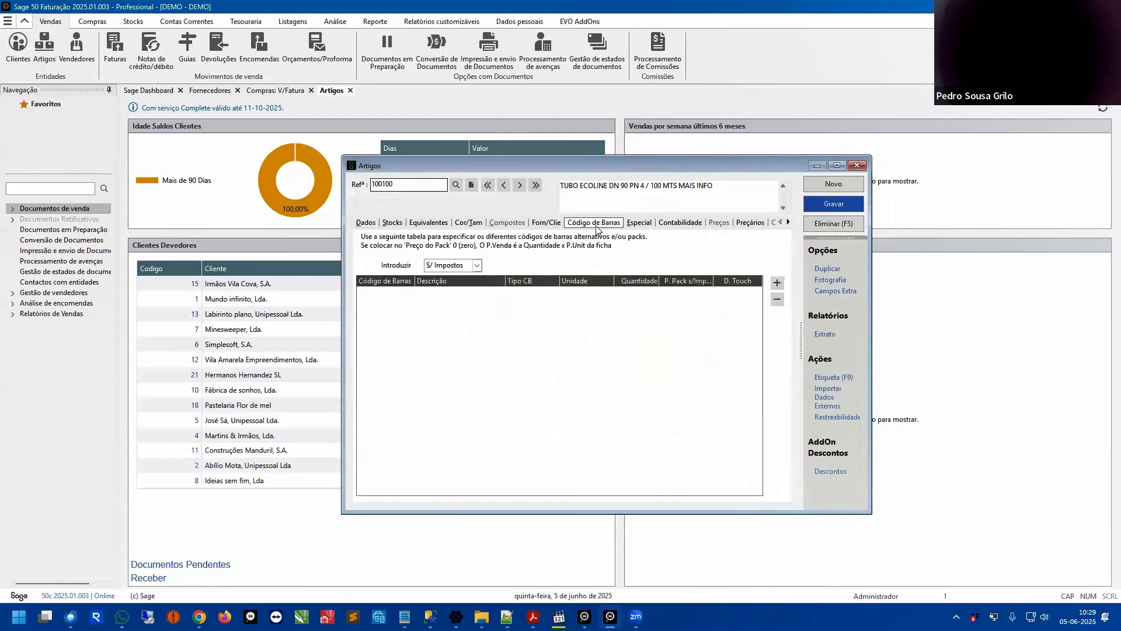
Step: Review the unit, price and discount columns of the supplier entry for article 100100, and close the article record
left_click(547, 223)
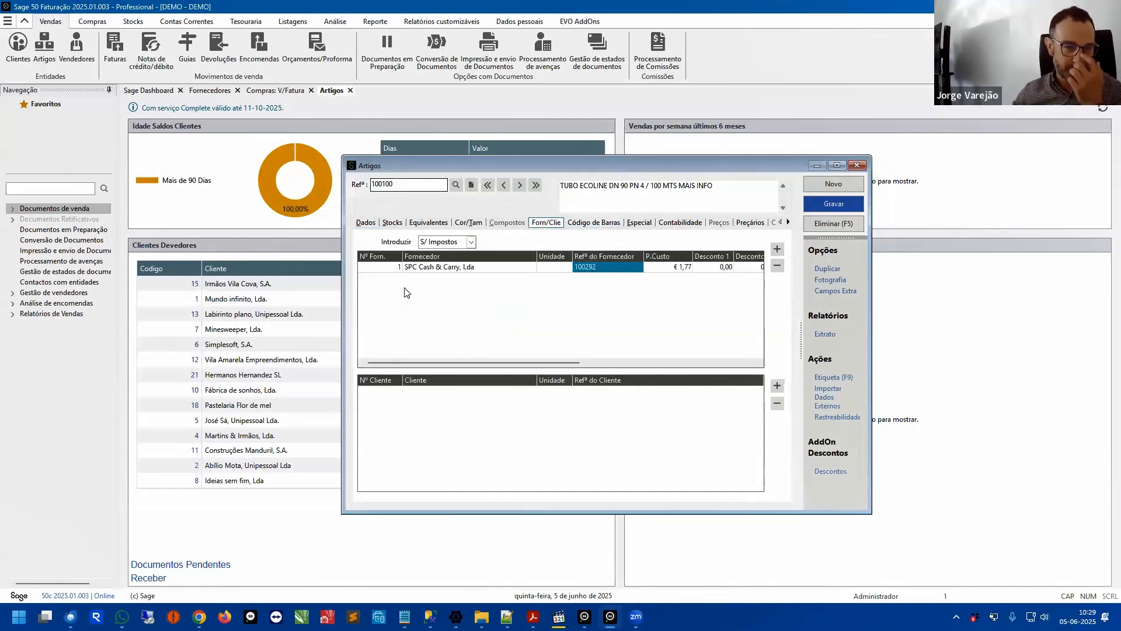
left_click(558, 268)
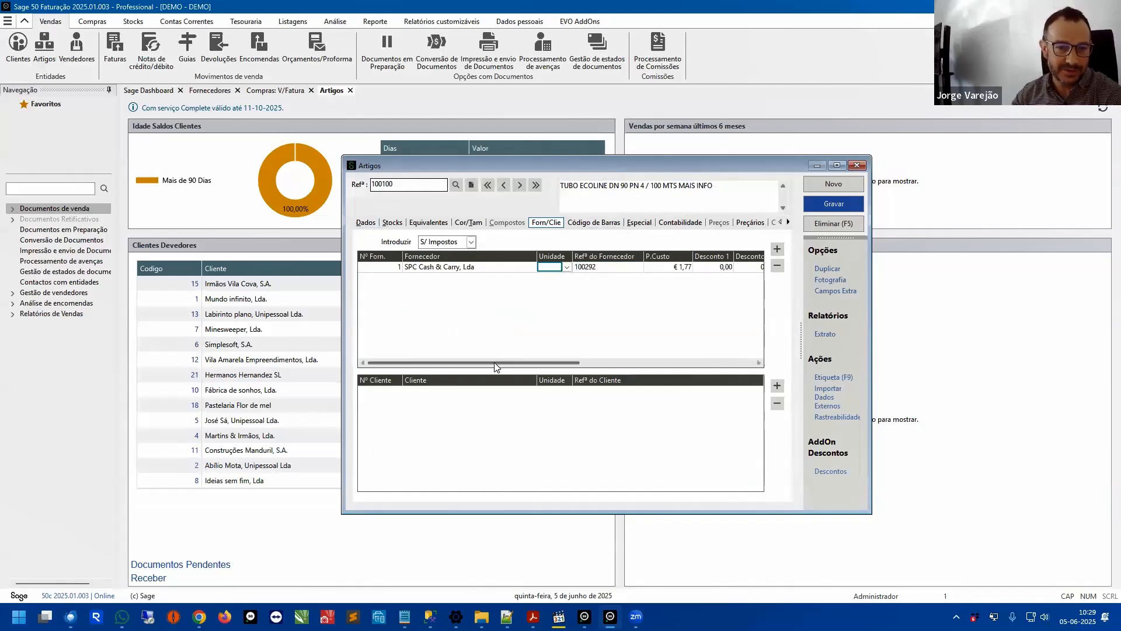
left_click_drag(495, 367, 613, 357)
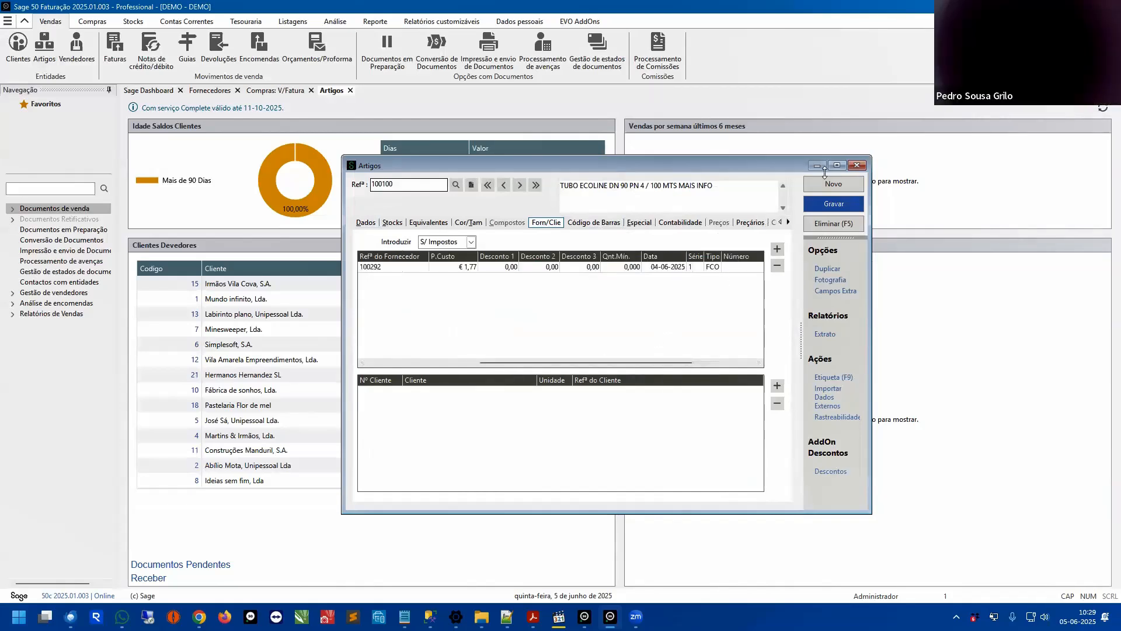
left_click(857, 165)
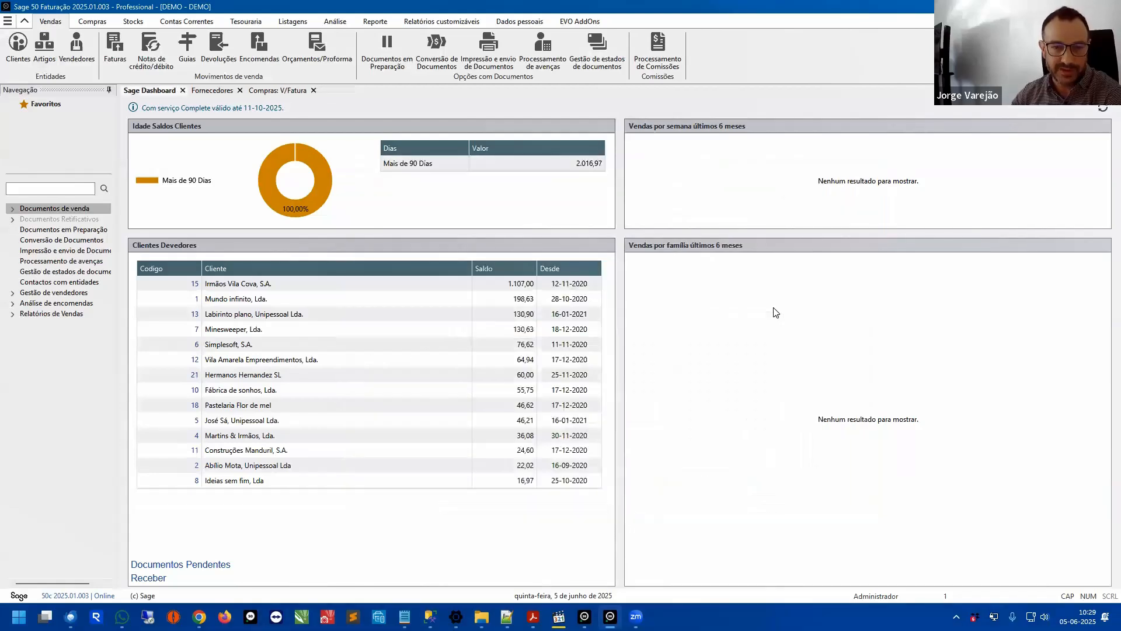